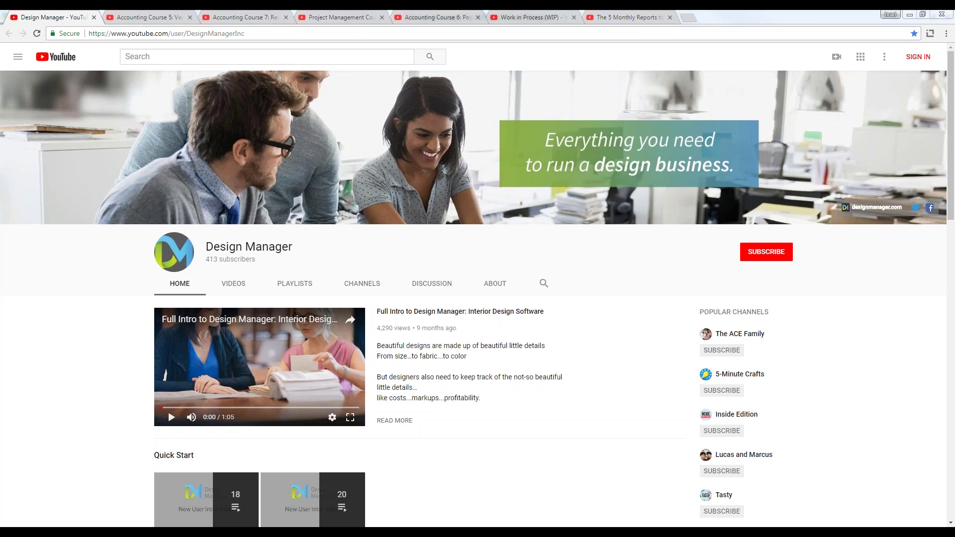
Step: Look through the Design Manager YouTube channel page, including its quick start, tutorial and project management course sections
left_click_drag(187, 33, 244, 35)
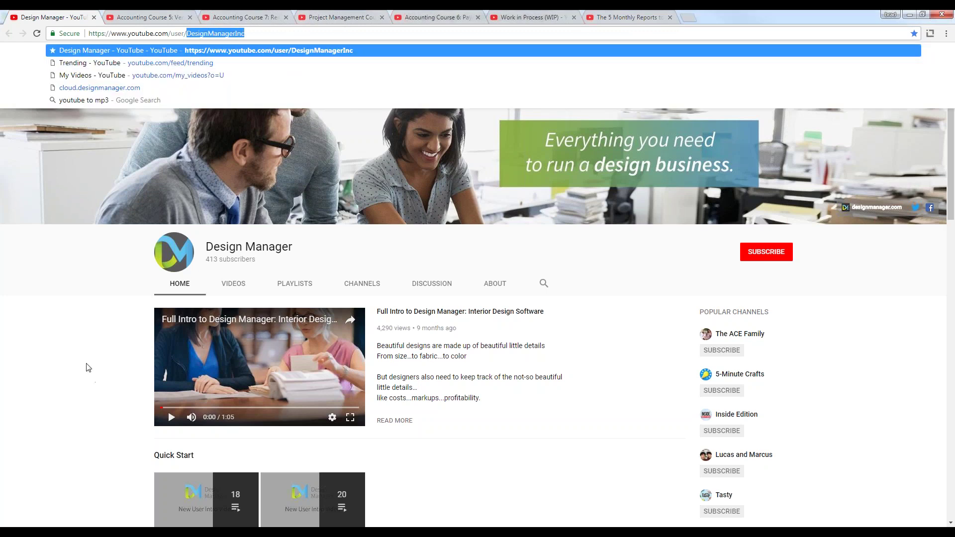
left_click(83, 351)
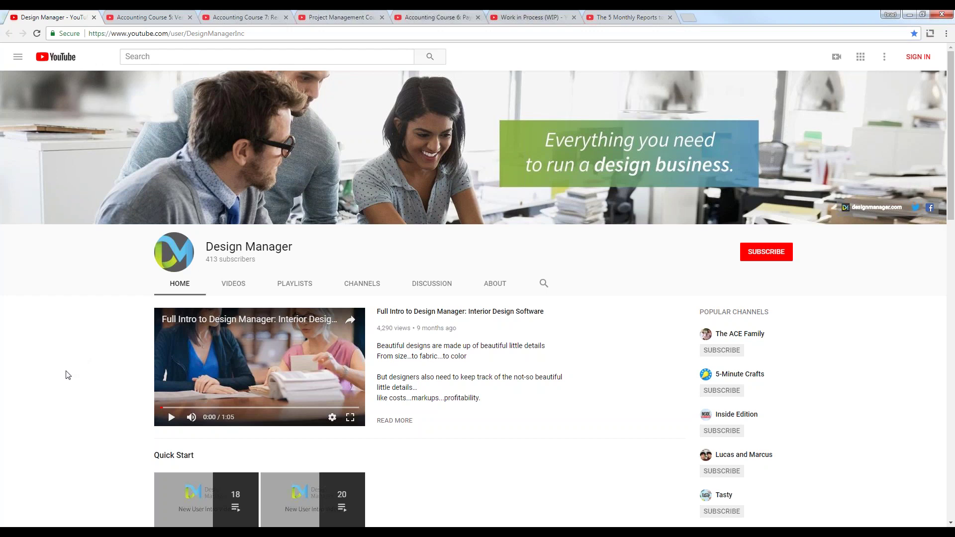
scroll(71, 402, "down", 3)
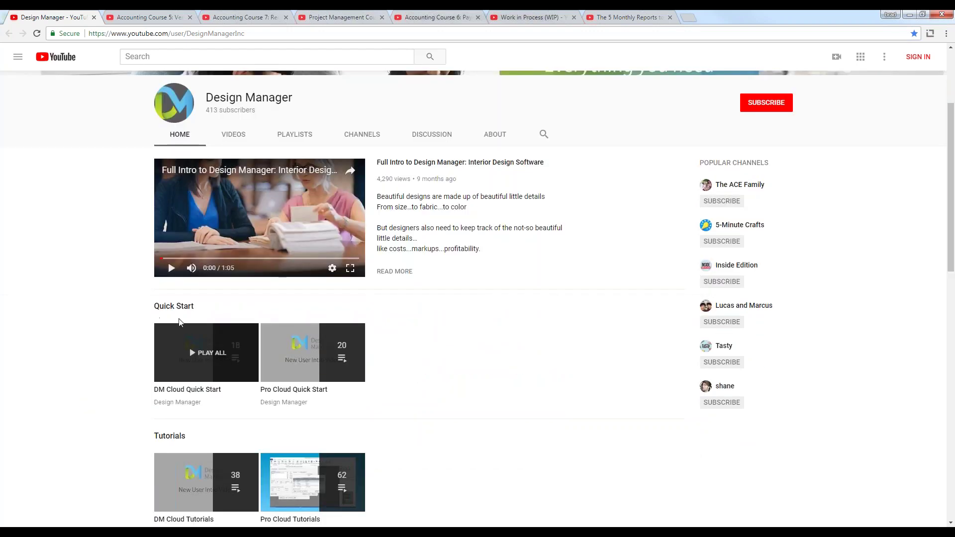
scroll(85, 376, "down", 2)
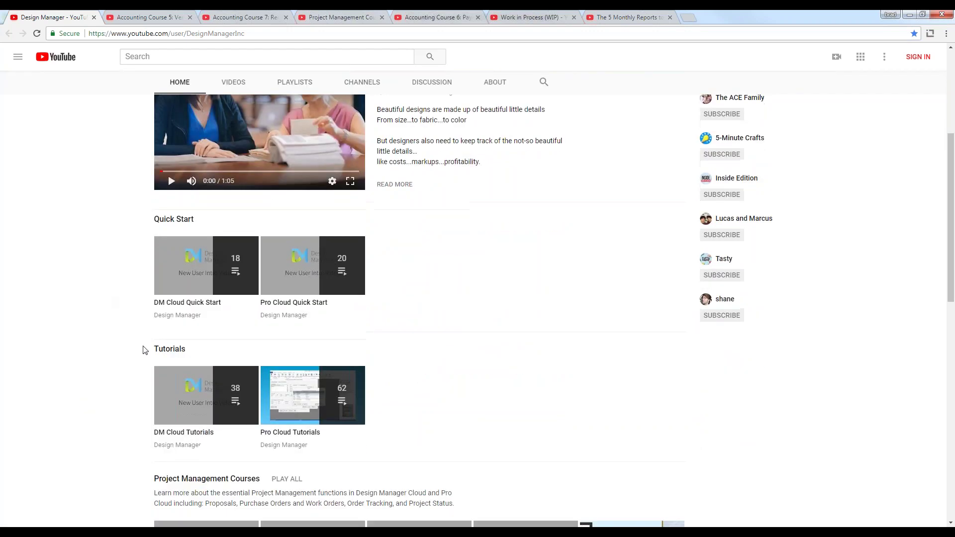
scroll(107, 387, "down", 2)
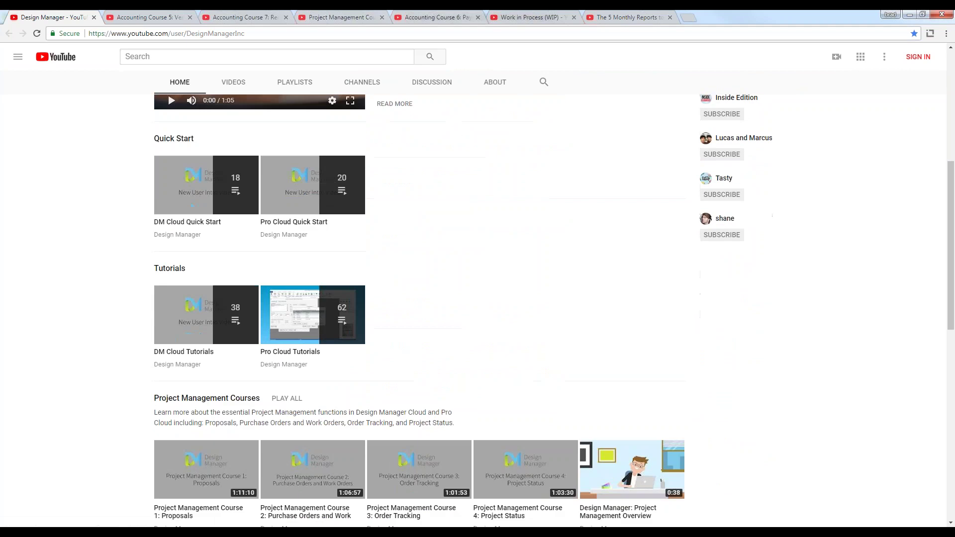
scroll(102, 395, "down", 2)
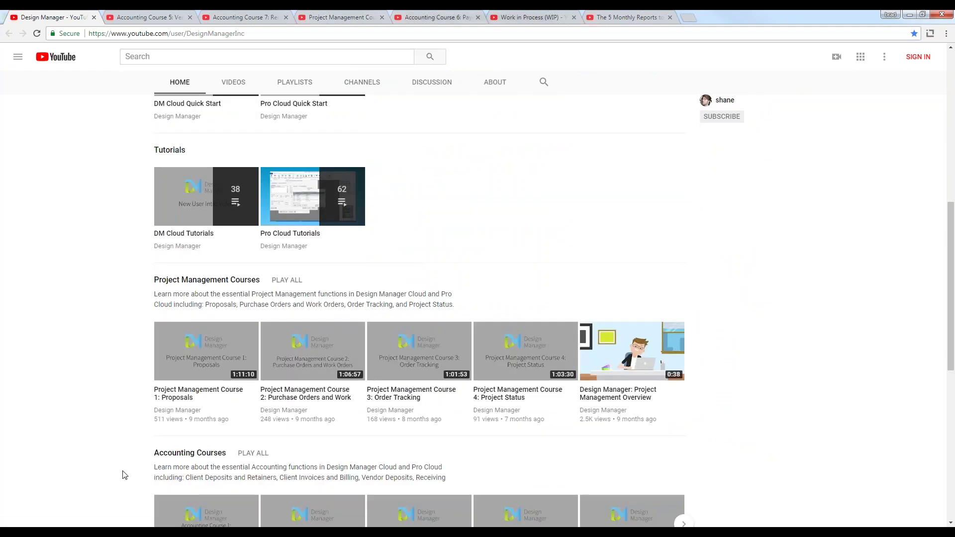
left_click(911, 13)
Step: Show the Accounting Course 5 and Accounting Course 7 video pages, and switch to Design Manager Pro
left_click(154, 20)
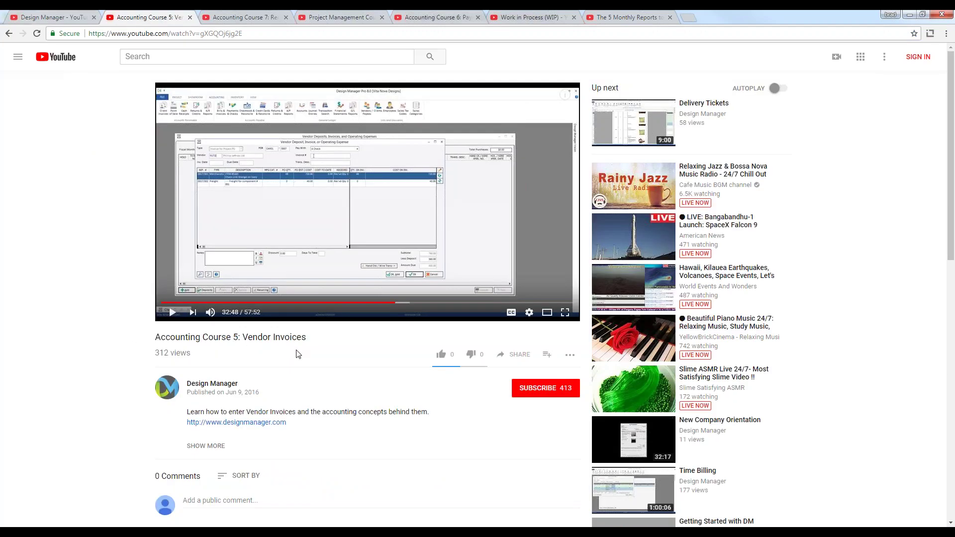
left_click(252, 17)
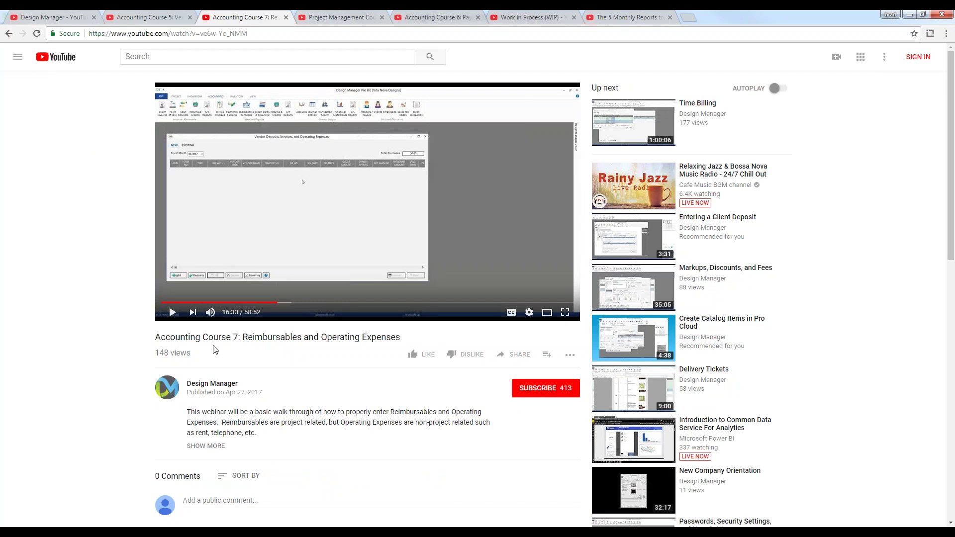
left_click(909, 13)
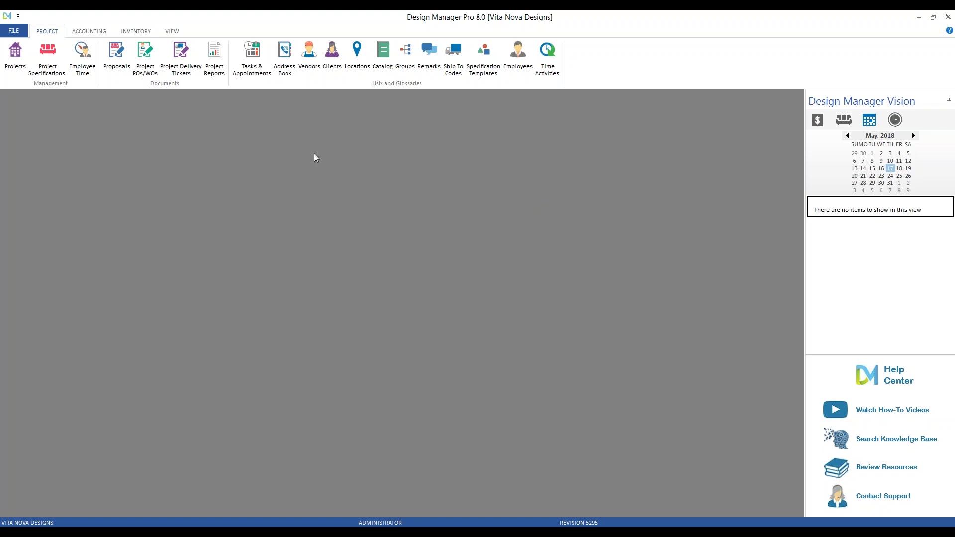
Step: Review the default Vendor Deposits account among the other accounts in the company information, and close without changes
left_click(14, 31)
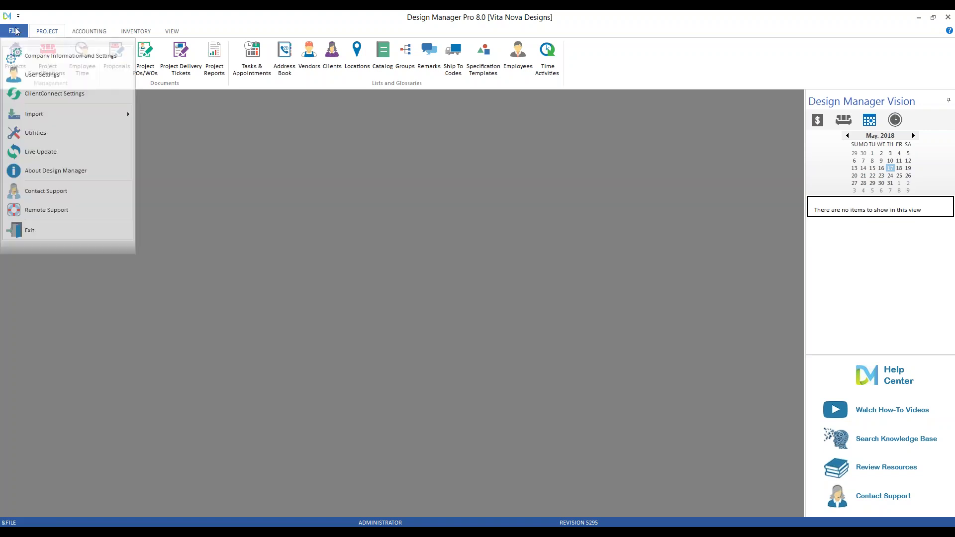
left_click(66, 57)
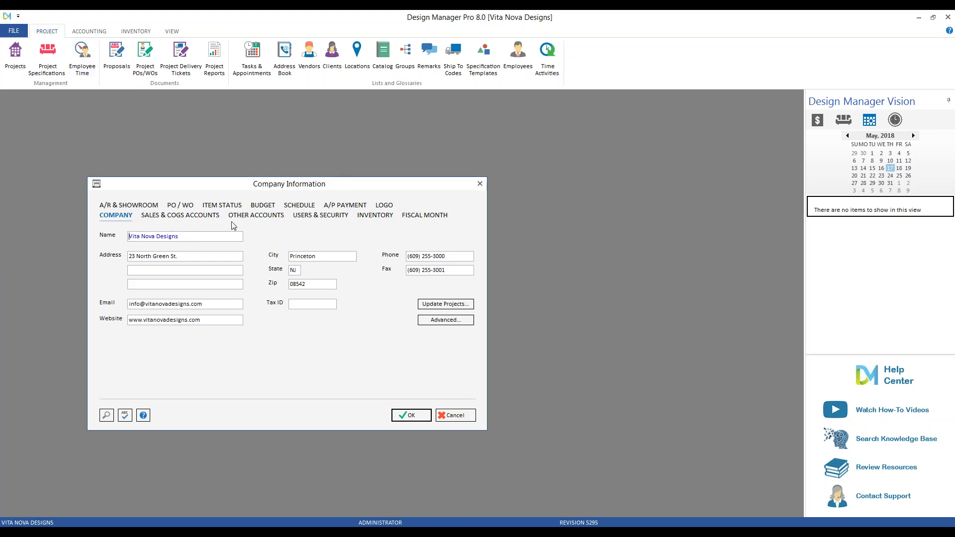
left_click(261, 217)
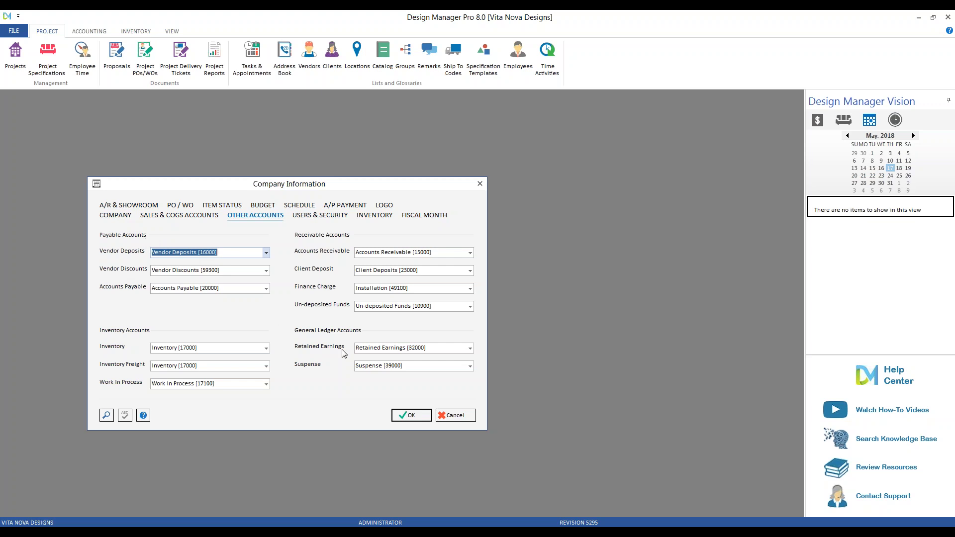
left_click(452, 416)
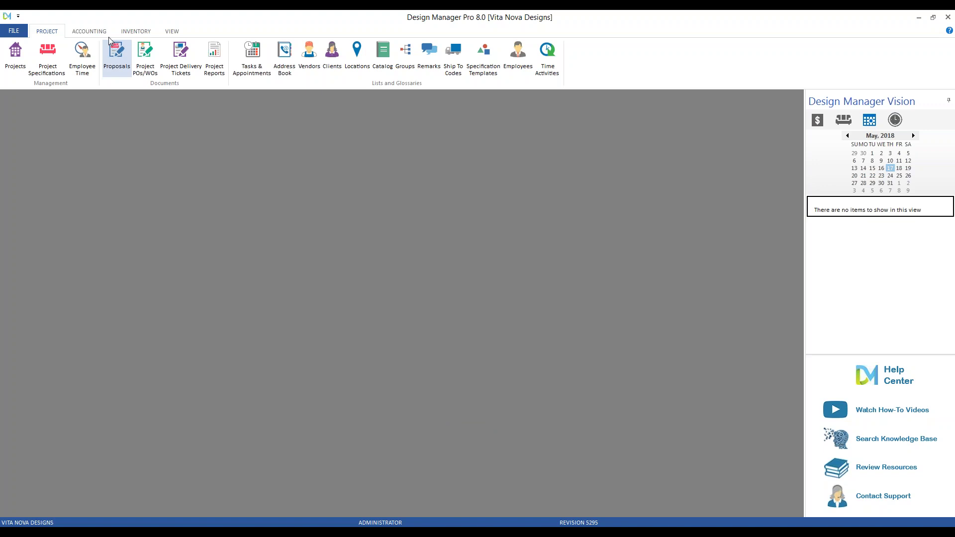
Step: Check the Vendor Deposits account in the Account Glossary, and close the glossary
left_click(89, 31)
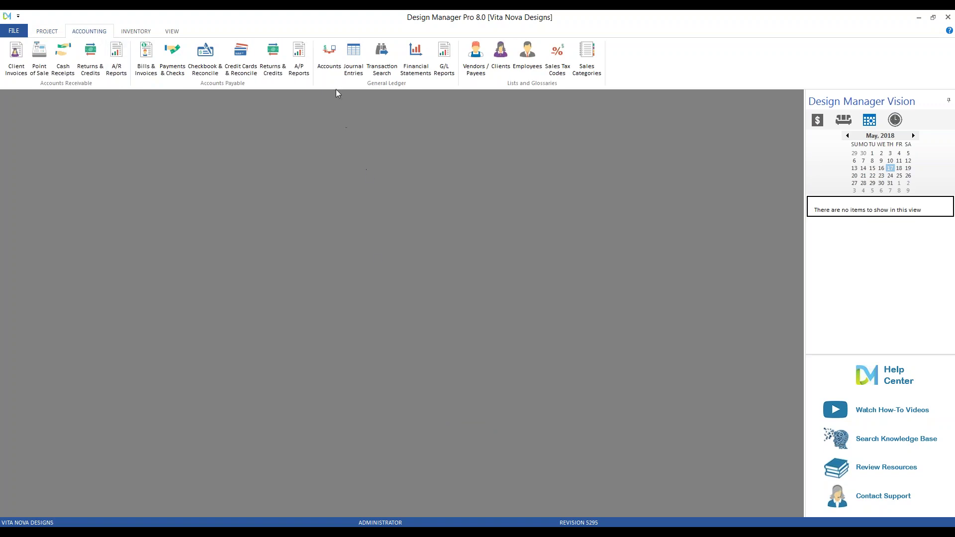
left_click(335, 60)
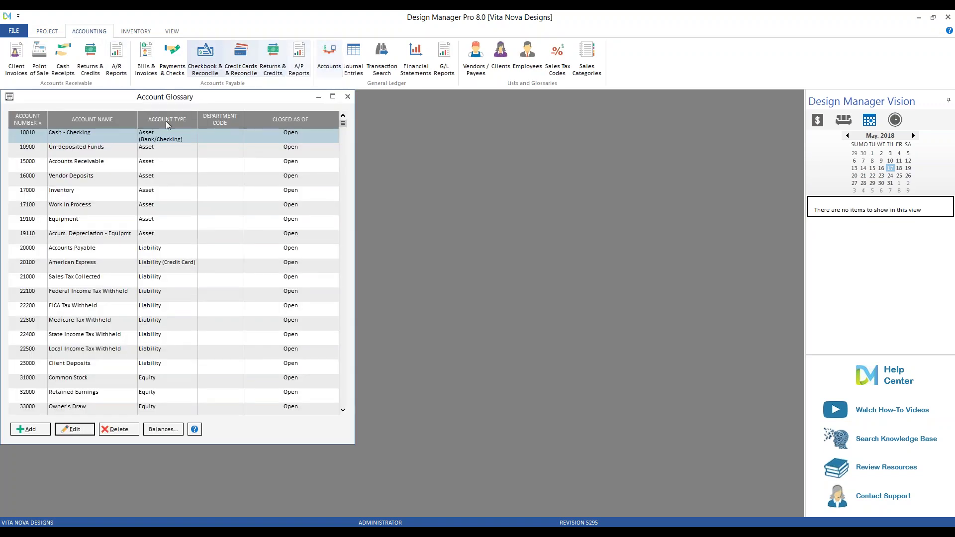
left_click(89, 180)
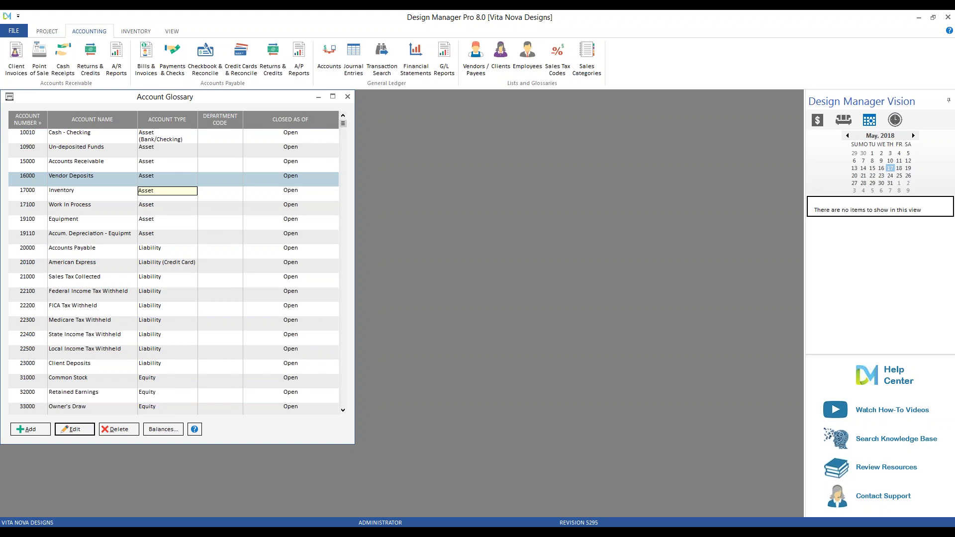
left_click(348, 98)
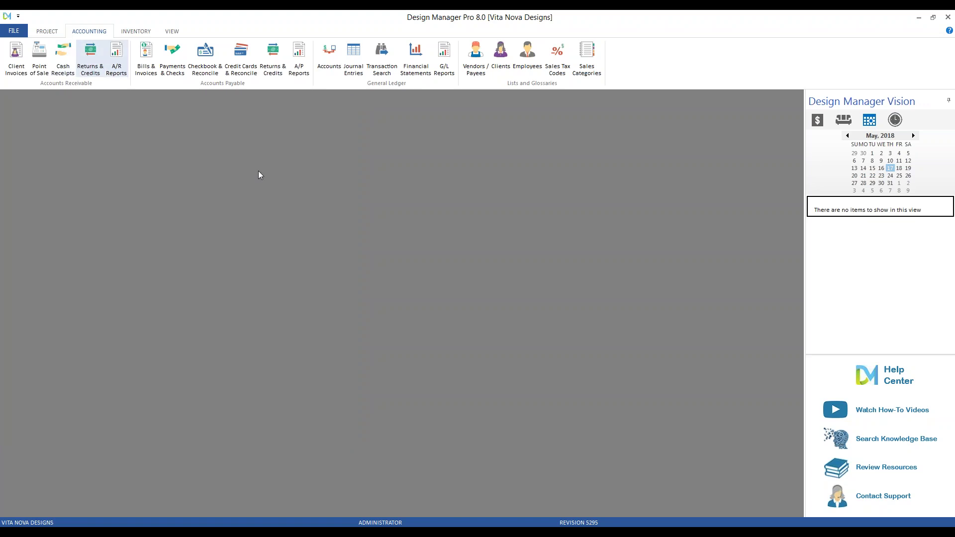
Step: Open the Century Furniture record from the Vendor Glossary and move its window clear of the vendor list
left_click(48, 32)
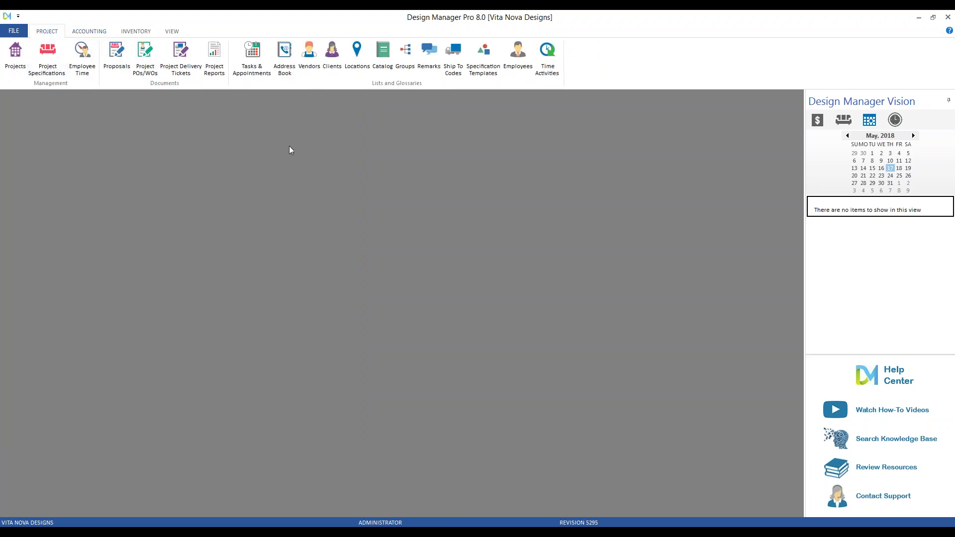
left_click(309, 55)
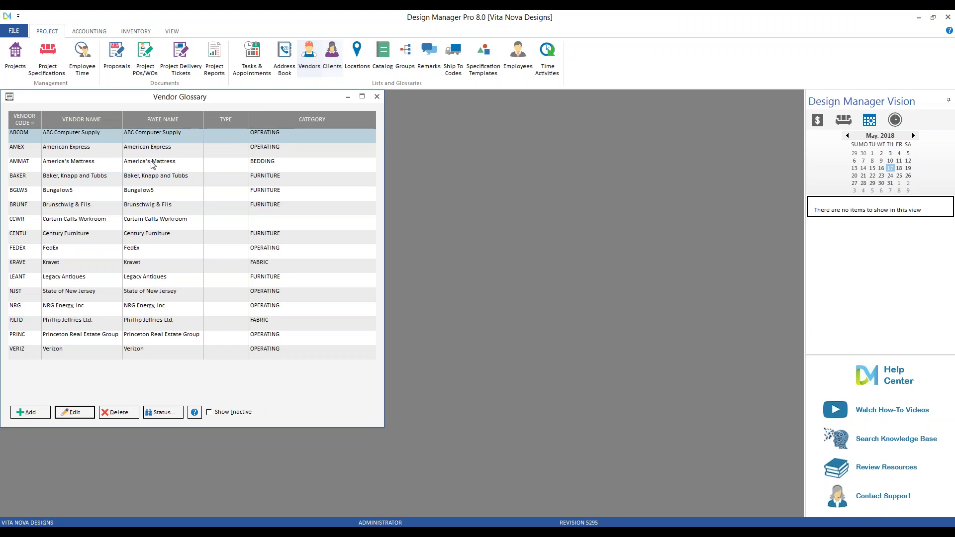
left_click(133, 239)
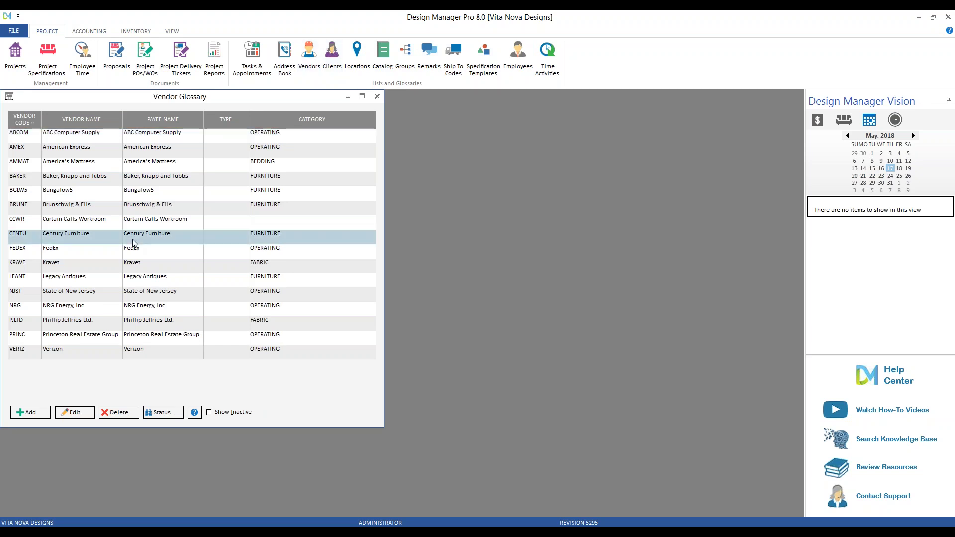
double_click(153, 239)
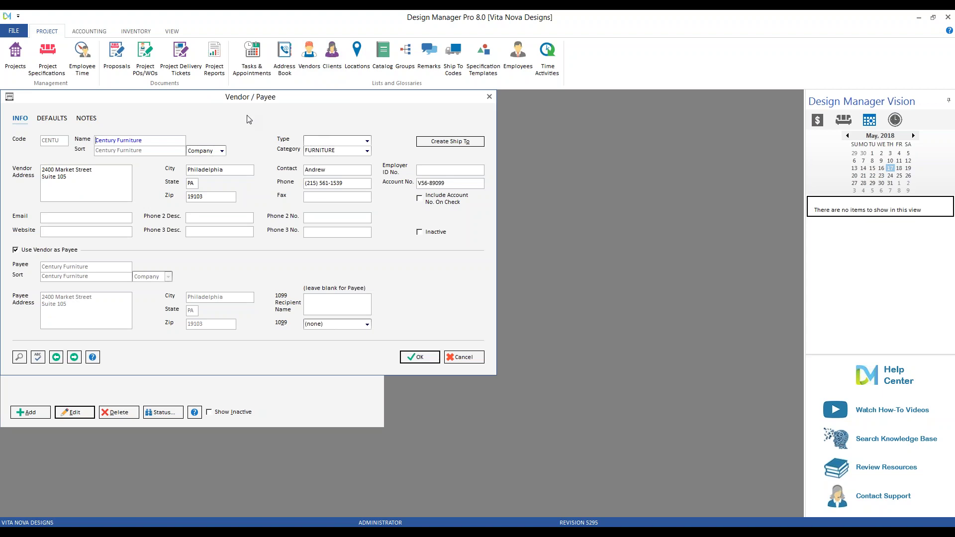
left_click_drag(142, 97, 199, 146)
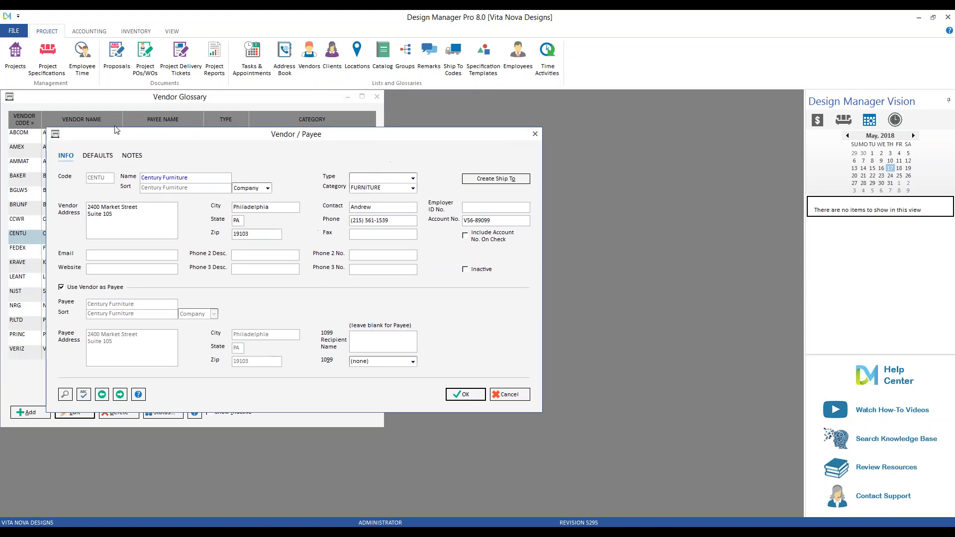
Step: Check the default deposit percentage in Century Furniture's defaults, and close the record and the glossary without changes
left_click(103, 157)
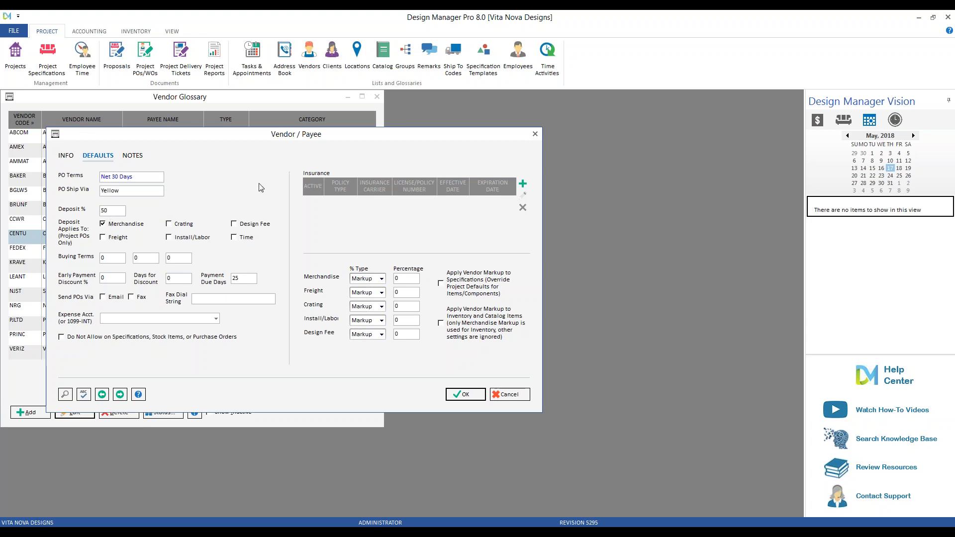
left_click(114, 212)
left_click(519, 394)
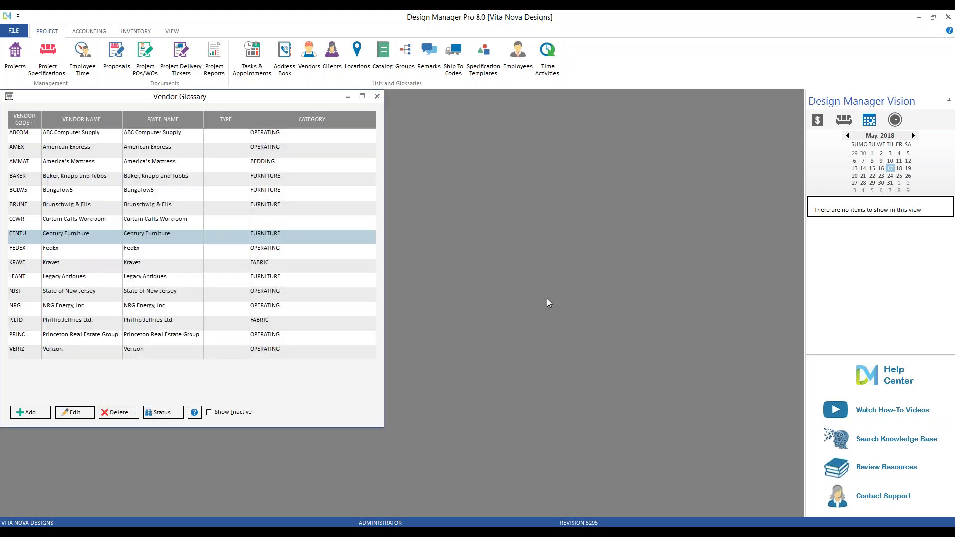
left_click(378, 97)
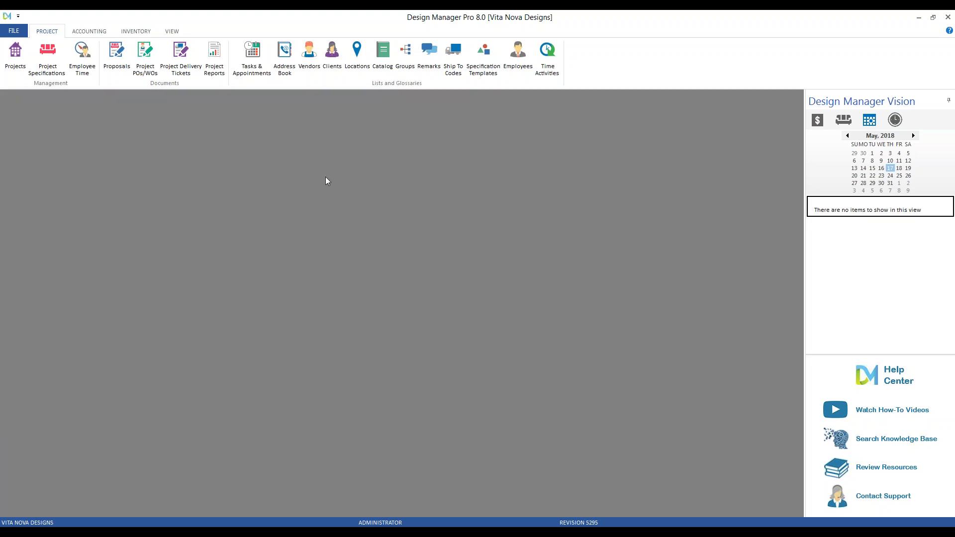
Step: Open the project specifications for the Pocono Home project (HIL01)
left_click(50, 54)
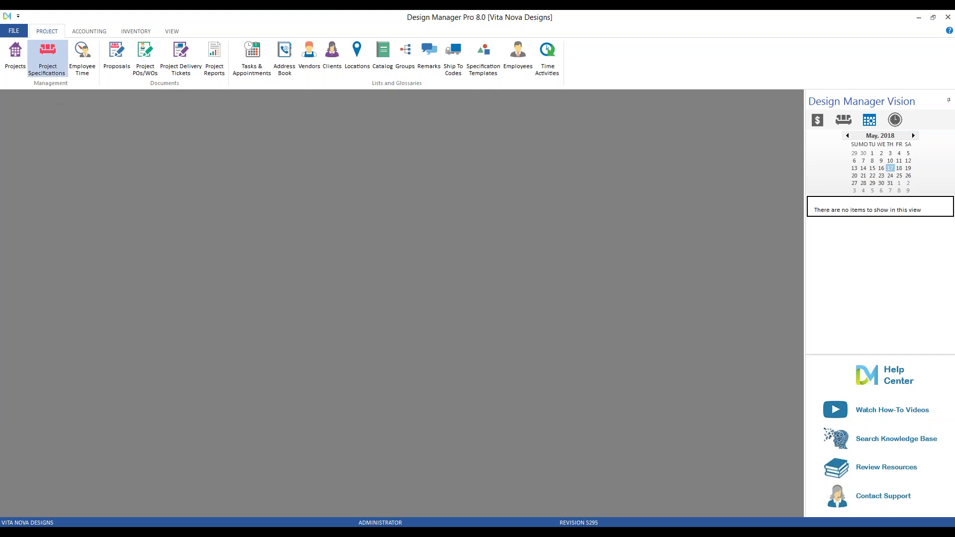
type("hi")
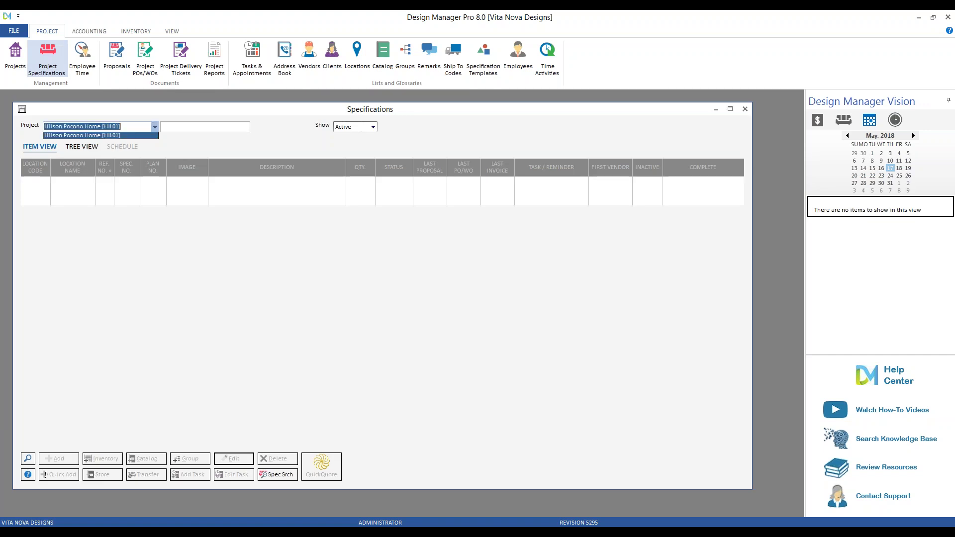
key("Return")
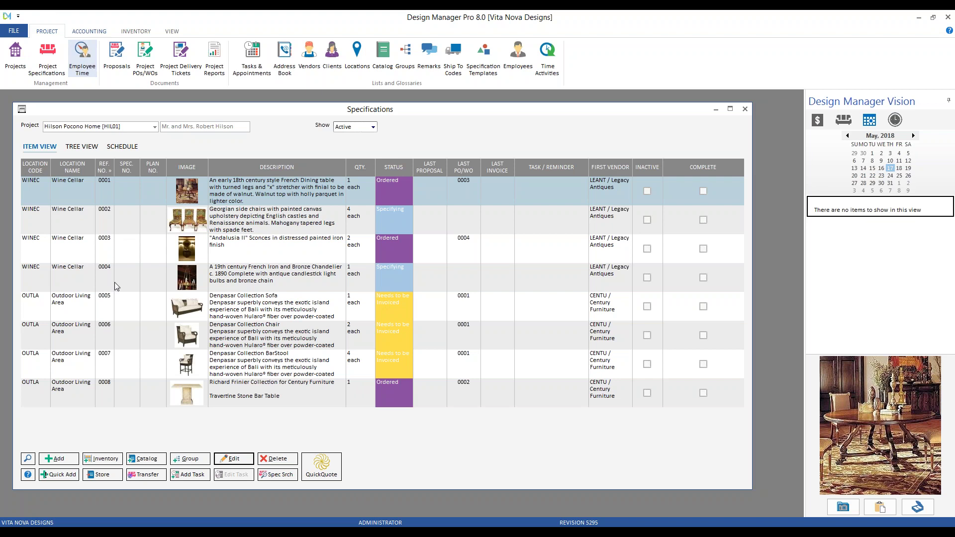
Step: Add an item described as "bar stools" with location Wine Cellar, quantity 4, units each and sales category Furniture
left_click(63, 459)
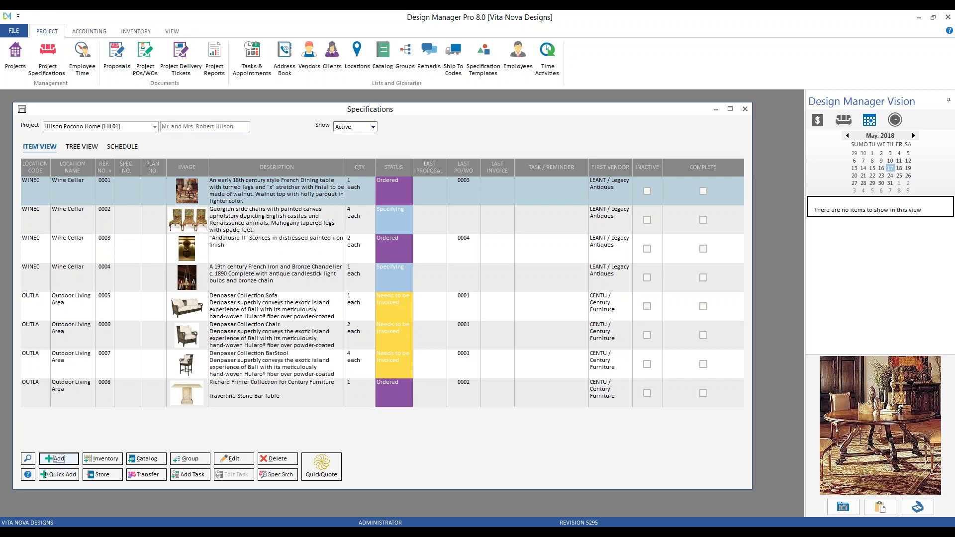
type("bar stools")
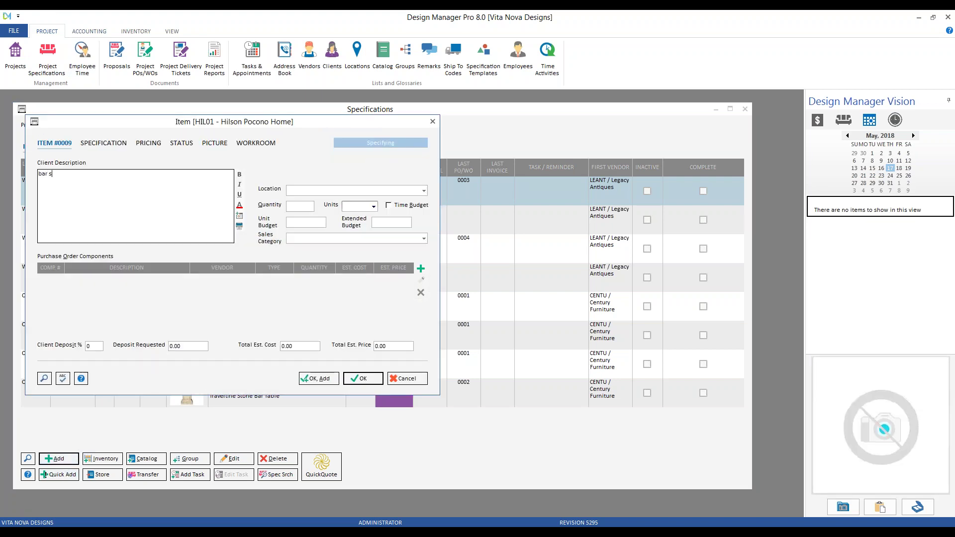
key("Tab")
type("w")
key("Tab")
type("4")
type("ea")
key("Tab")
key("Tab")
key("Tab")
key("Tab")
type("fu")
key("Tab")
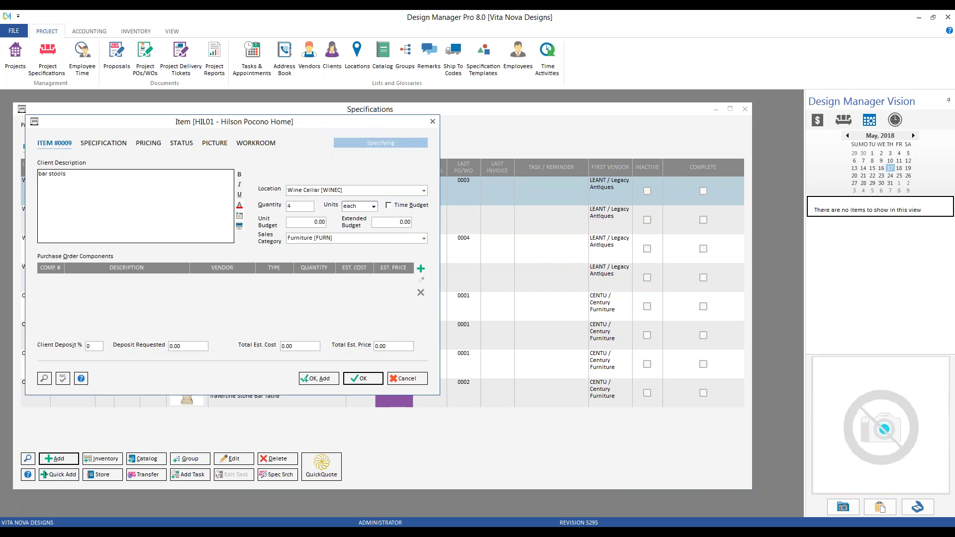
Step: Add a purchase order component to the bar stools item with Century Furniture as the vendor, and check its vendor deposit percentage
key("Tab")
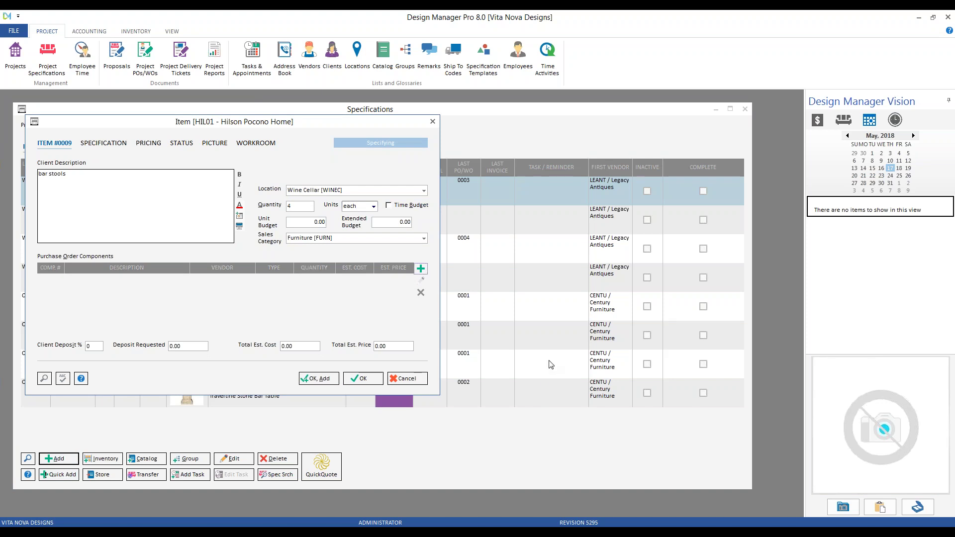
key("Return")
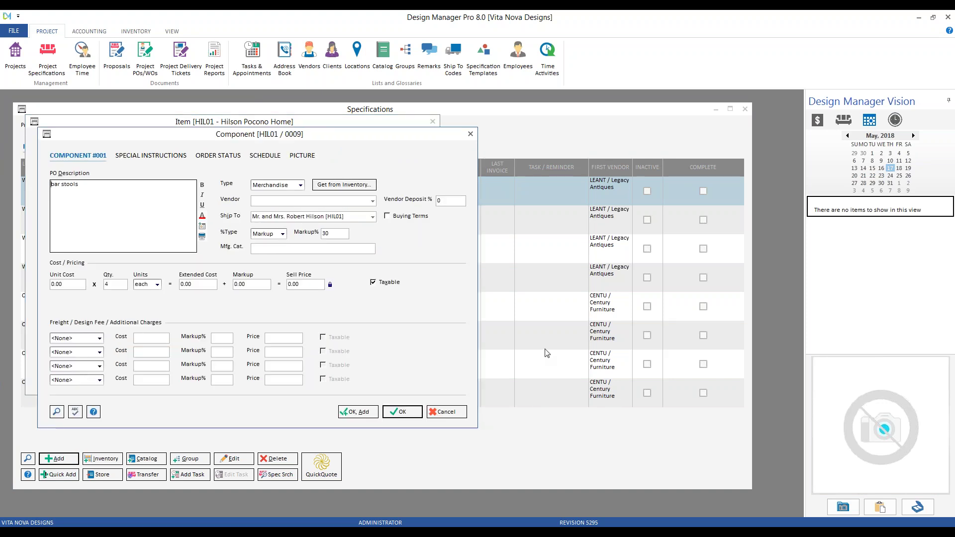
type("c")
key("Tab")
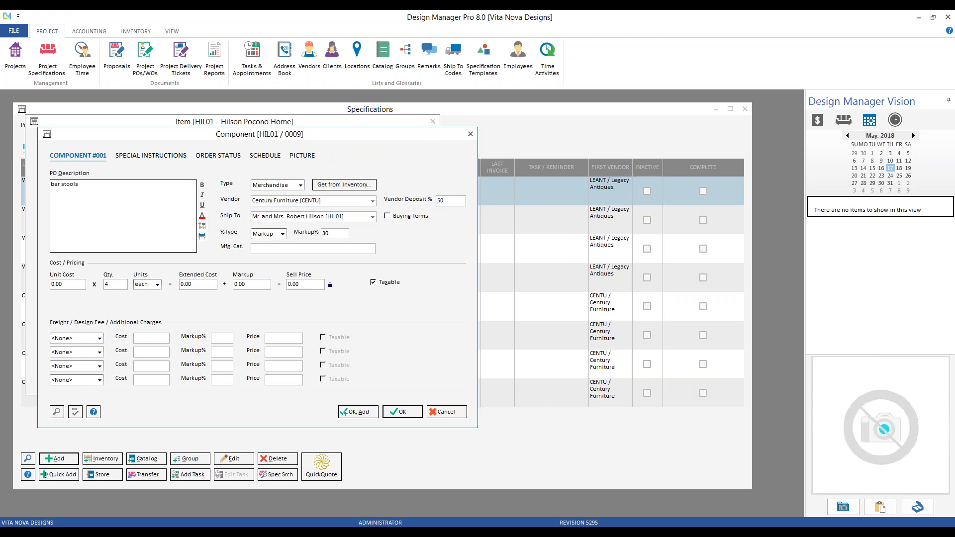
double_click(451, 201)
Step: Set the bar stools component's unit cost to 400
left_click(75, 285)
type("400")
key("Tab")
Step: Add a freight charge with a cost of 200 to the bar stools component
left_click(99, 338)
left_click(85, 362)
left_click(143, 338)
type("200")
key("Tab")
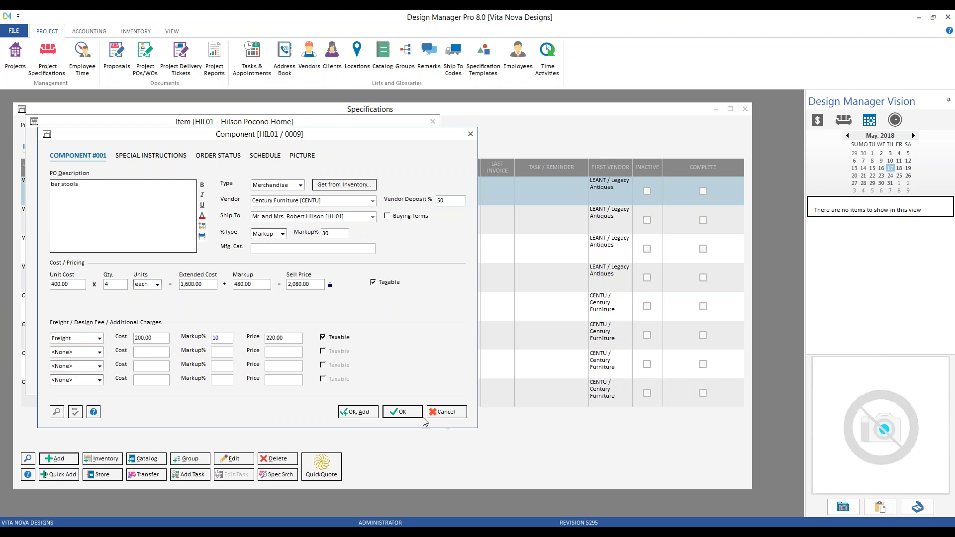
Step: Save the bar stools item after checking the vendor deposit percentage on its merchandise and freight components
left_click(402, 412)
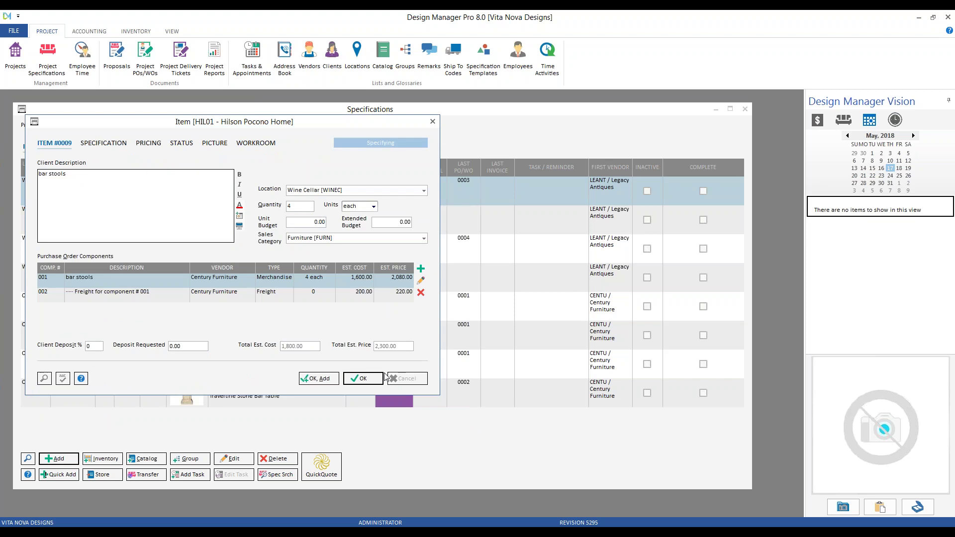
left_click(421, 280)
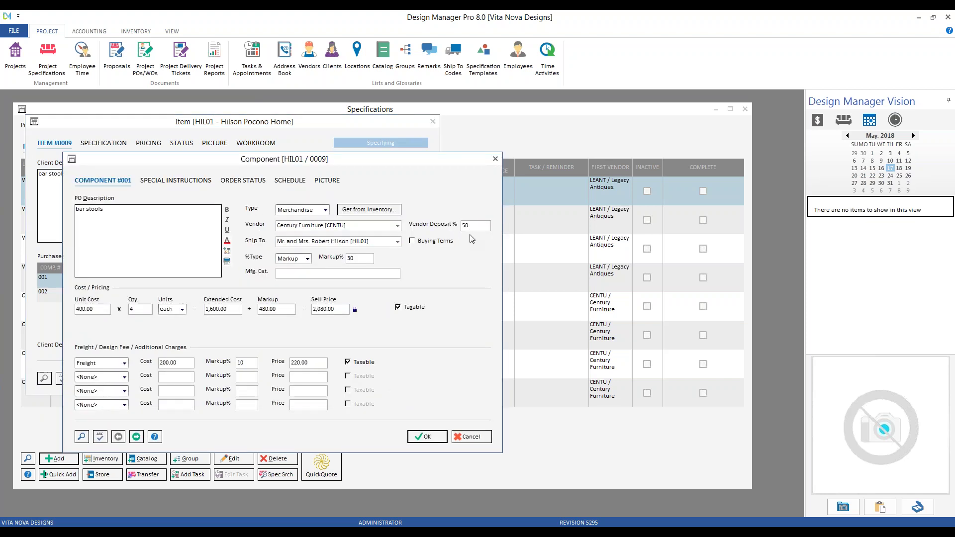
left_click(480, 439)
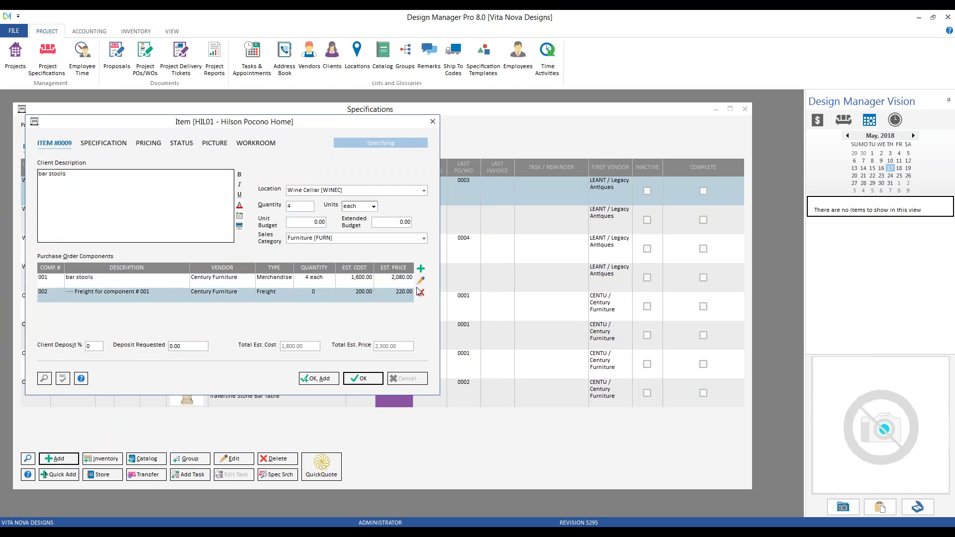
left_click(419, 281)
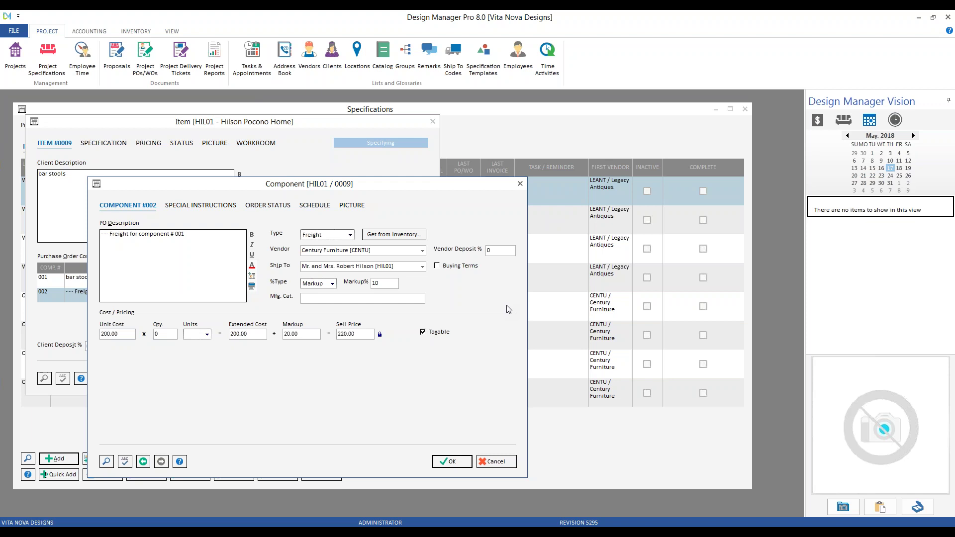
key("Tab")
left_click(496, 462)
left_click(363, 379)
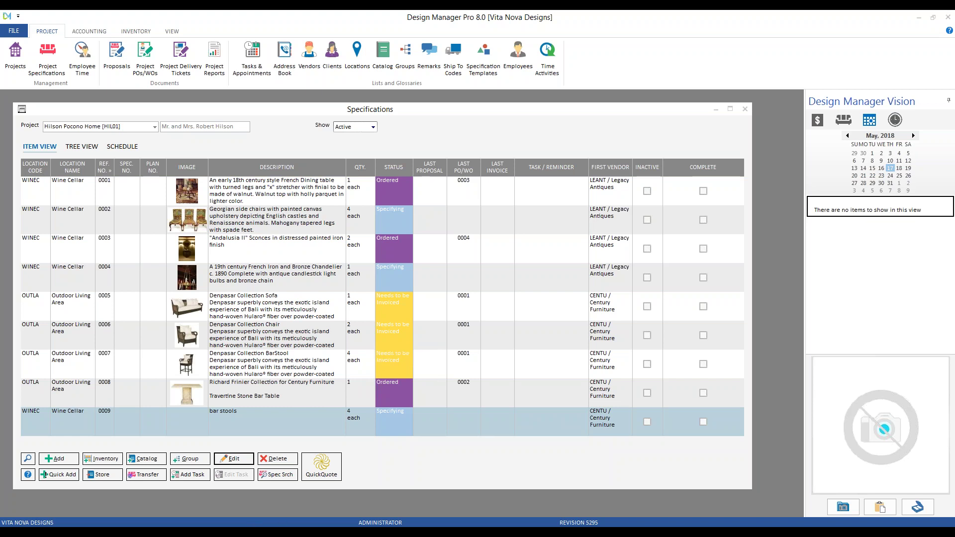
Step: Switch to the browser, view the YouTube page "Project Management Course 2: Purchase Orders and Work Orders", and return to Design Manager Pro
left_click(254, 534)
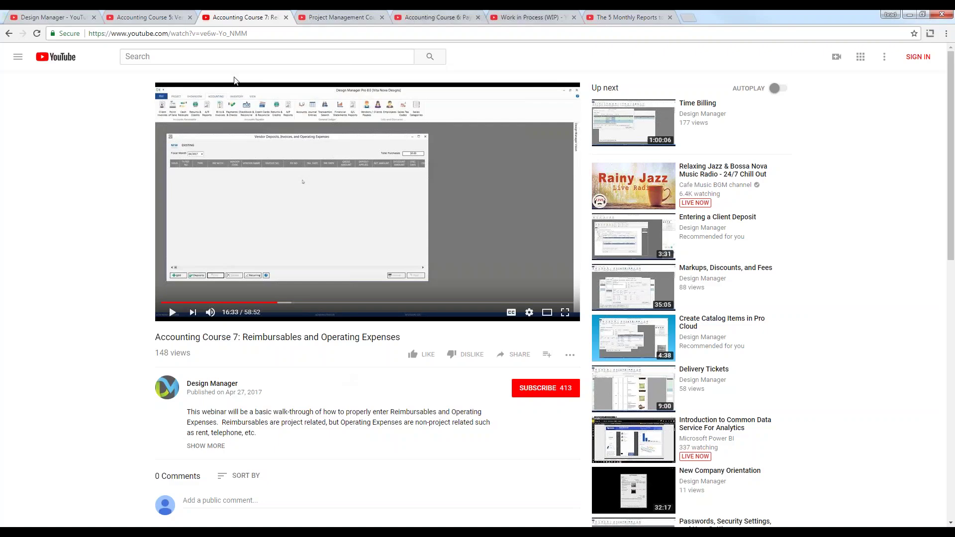
left_click(332, 17)
left_click_drag(183, 337, 418, 334)
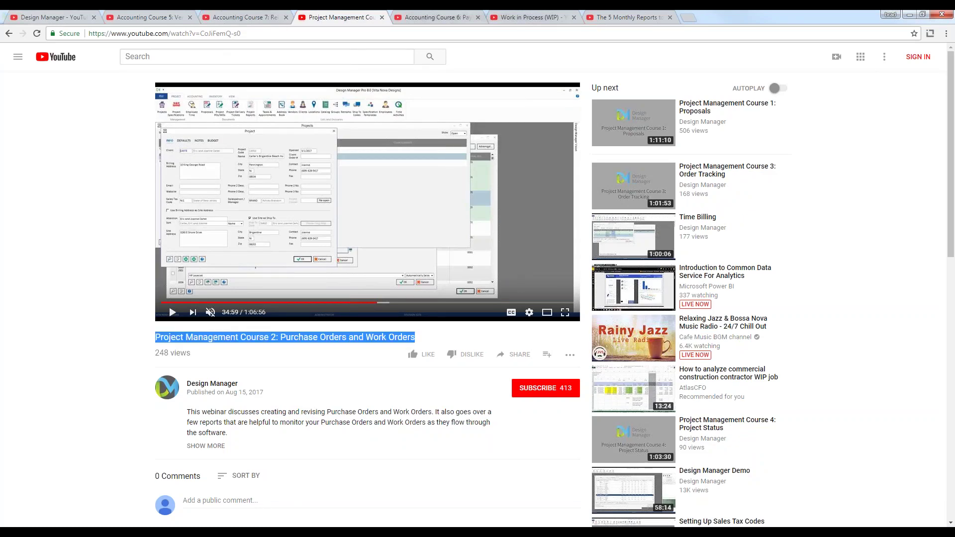
left_click(909, 14)
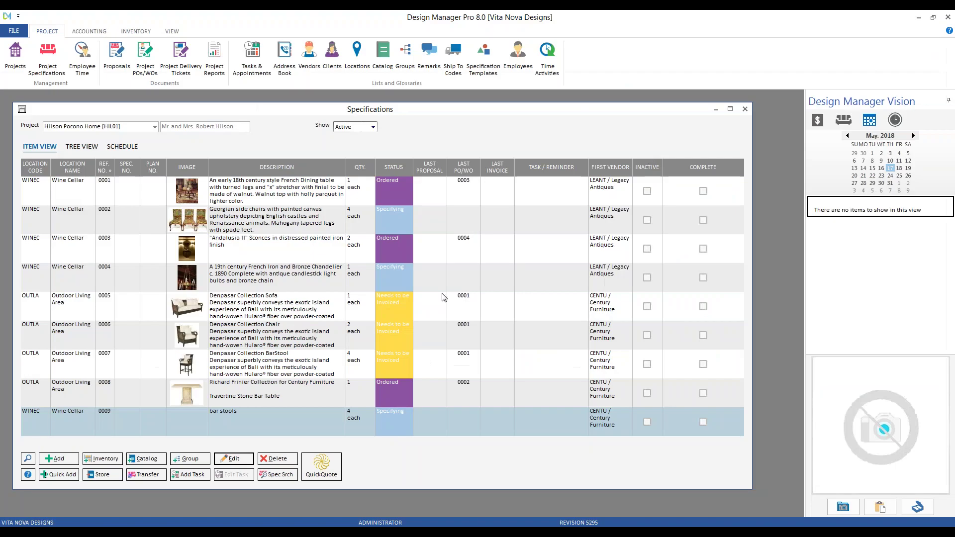
Step: Close the specifications and list the purchase and work orders of project HIL01
left_click(745, 109)
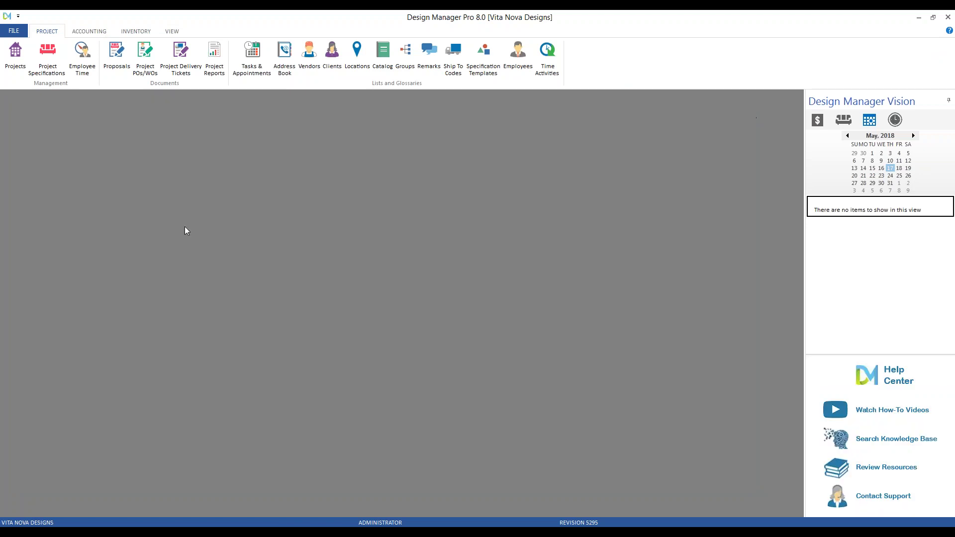
left_click(146, 57)
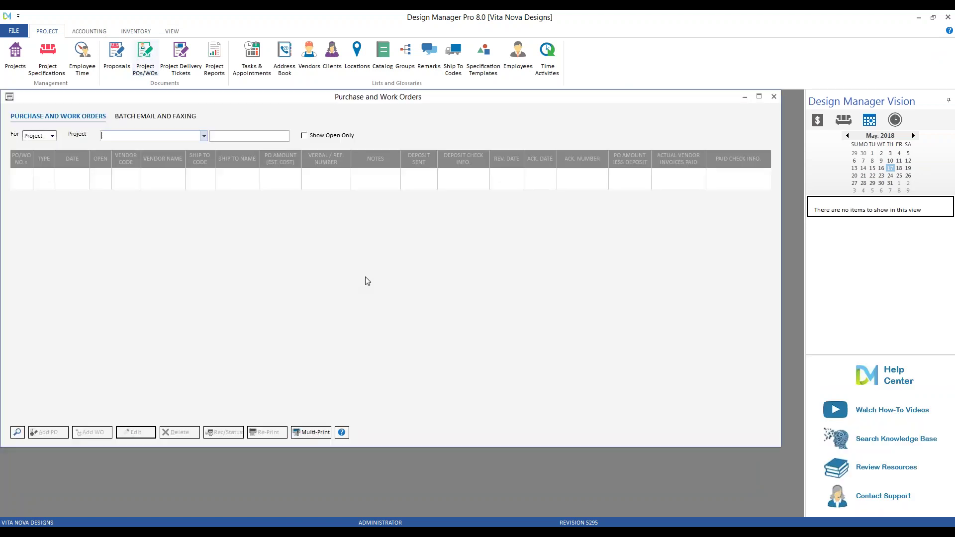
type("Hil")
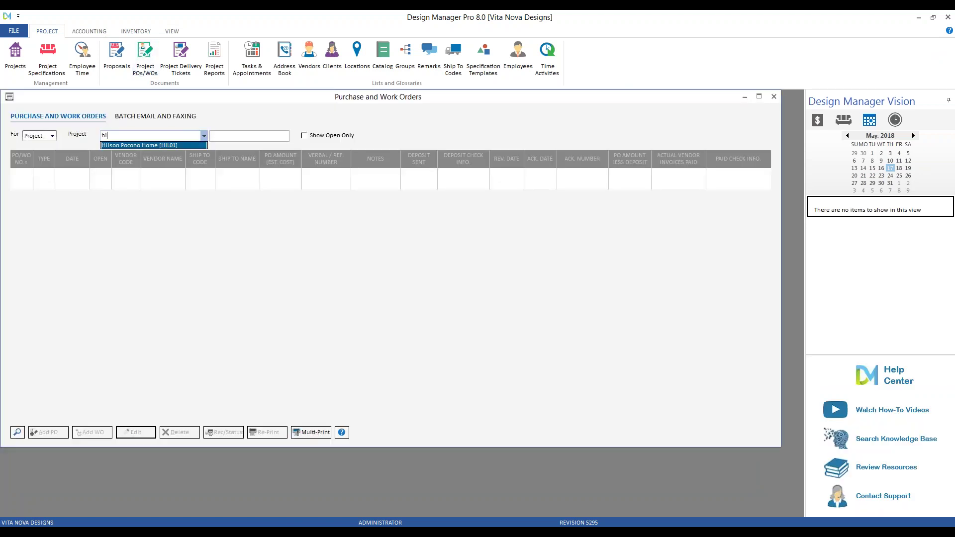
key("Return")
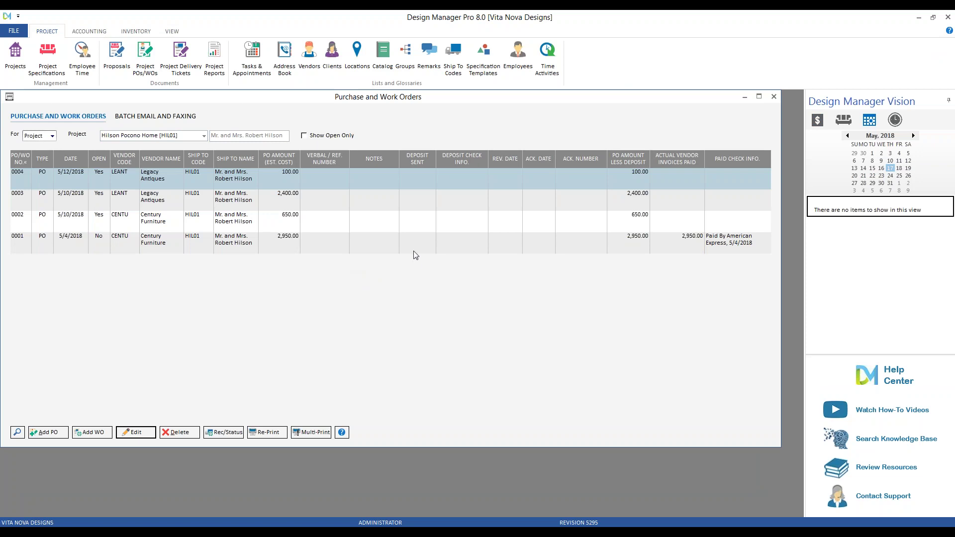
Step: Start a new purchase order and tag the bar stools component and its freight component for it
left_click(62, 431)
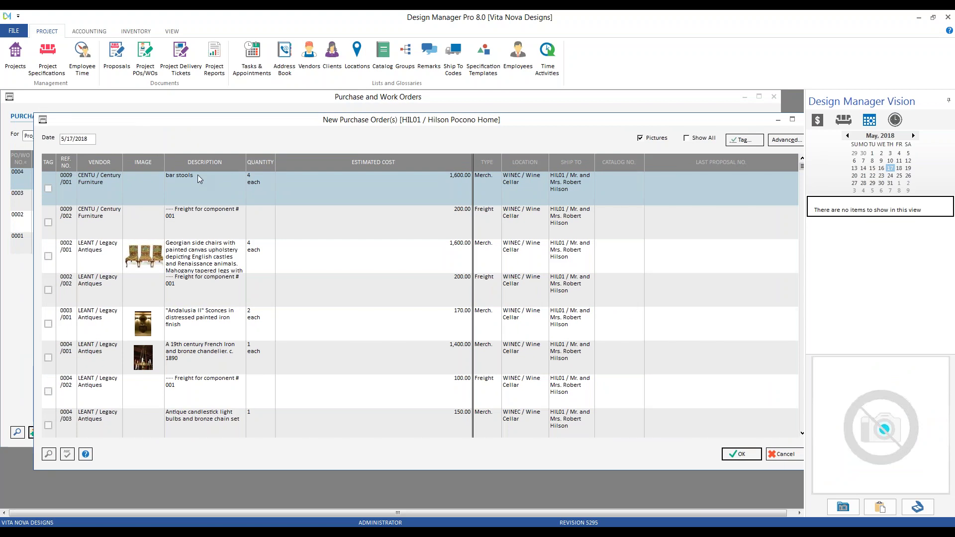
left_click(53, 191)
left_click(55, 215)
left_click_drag(34, 113, 59, 122)
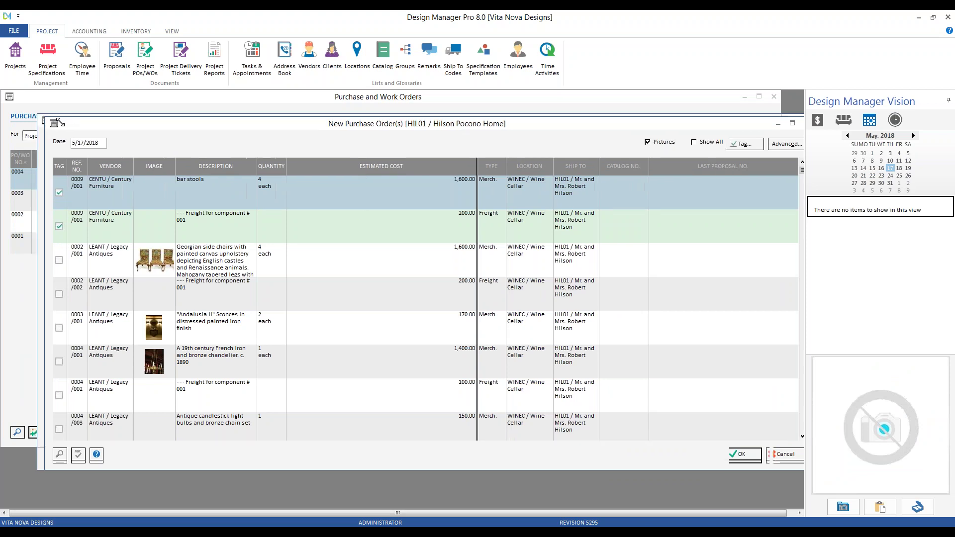
left_click_drag(348, 124, 328, 126)
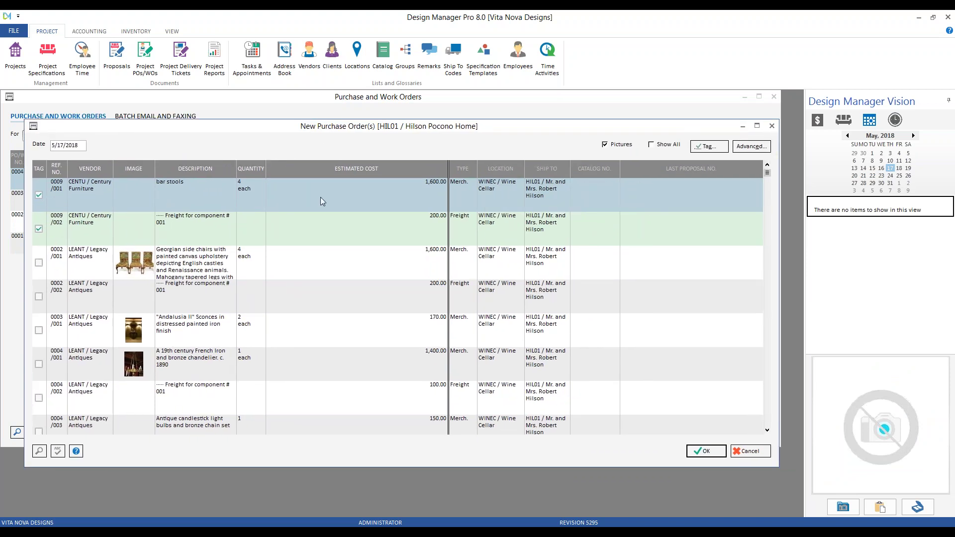
Step: Check the vendor deposit percentage in the bar stools component's details from the new purchase order list
left_click(321, 197)
double_click(312, 192)
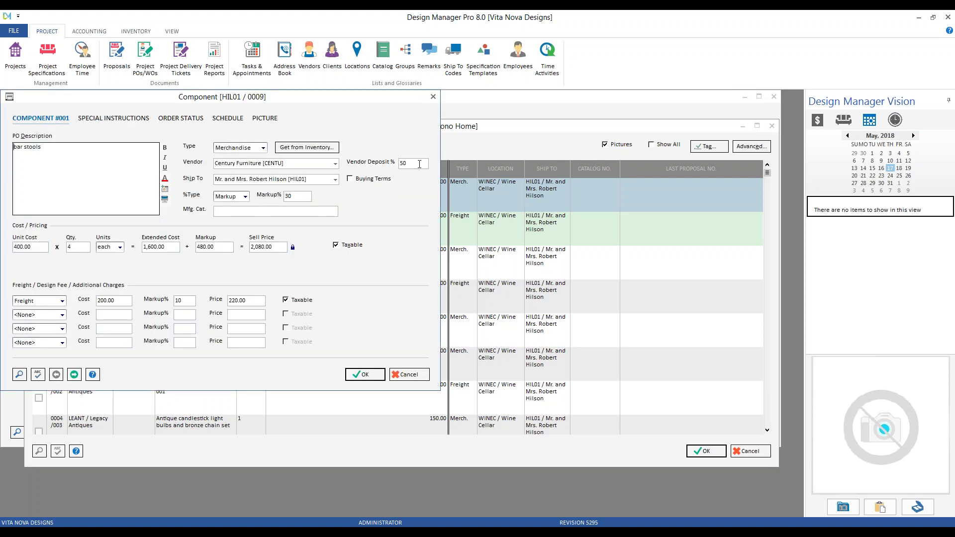
left_click(77, 203)
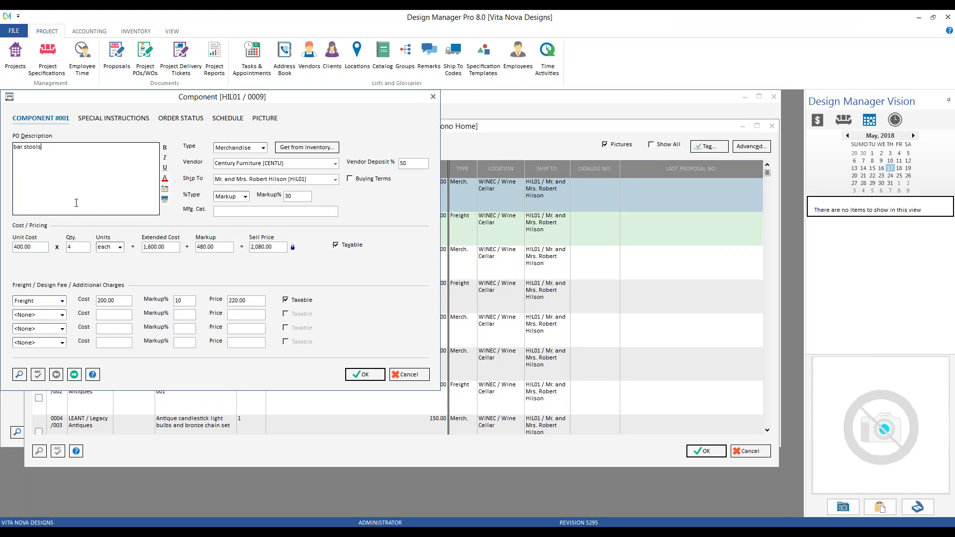
left_click(413, 375)
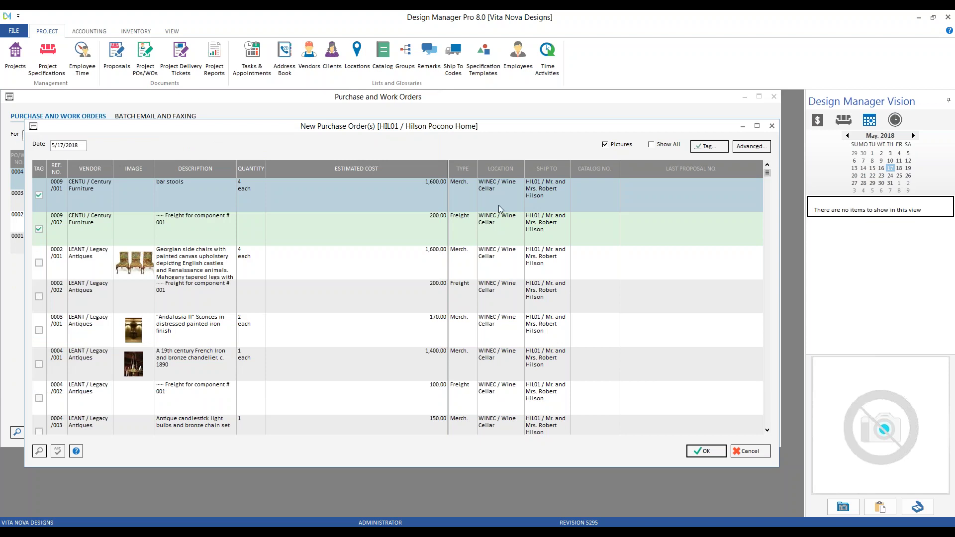
Step: Generate the Century Furniture purchase order, review the enclosed deposit and totals in its print preview, and accept it
left_click(720, 452)
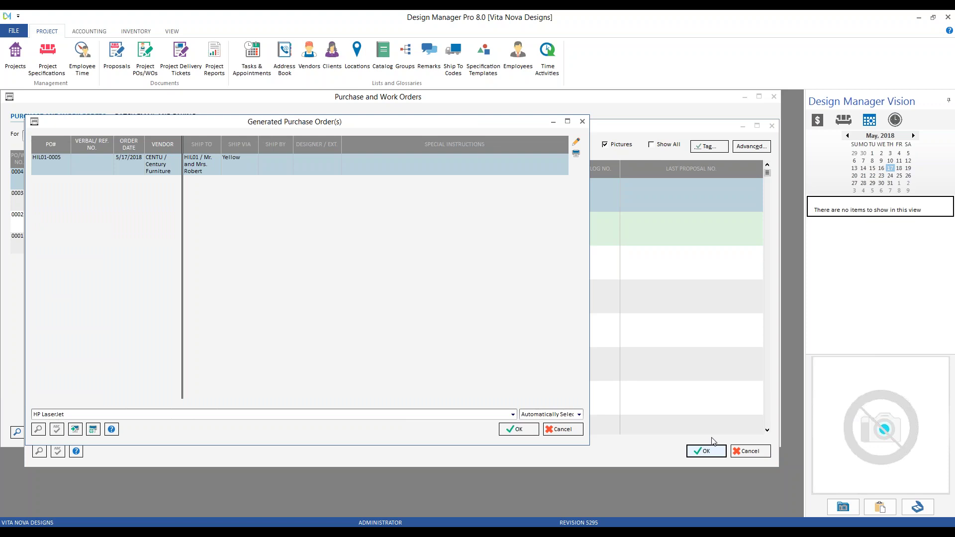
left_click(522, 433)
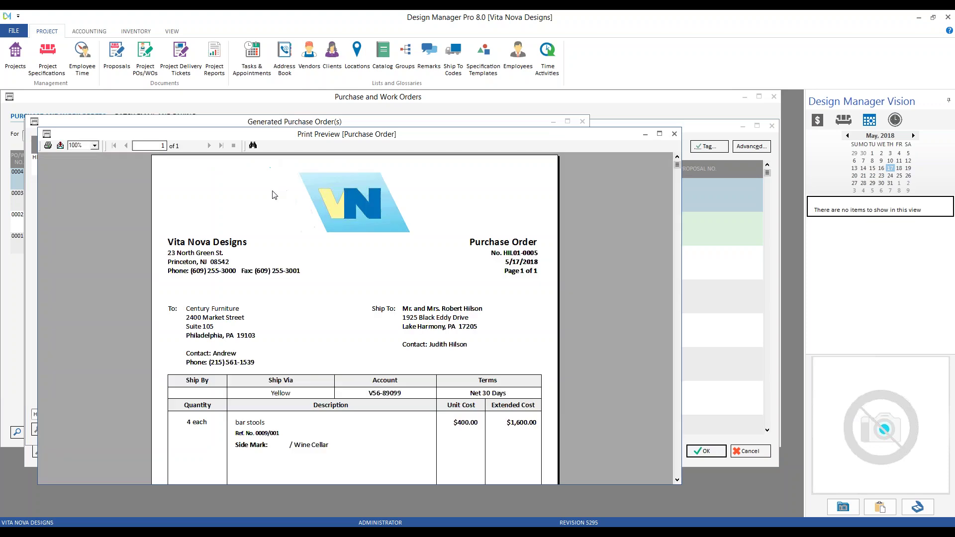
scroll(252, 204, "down", 3)
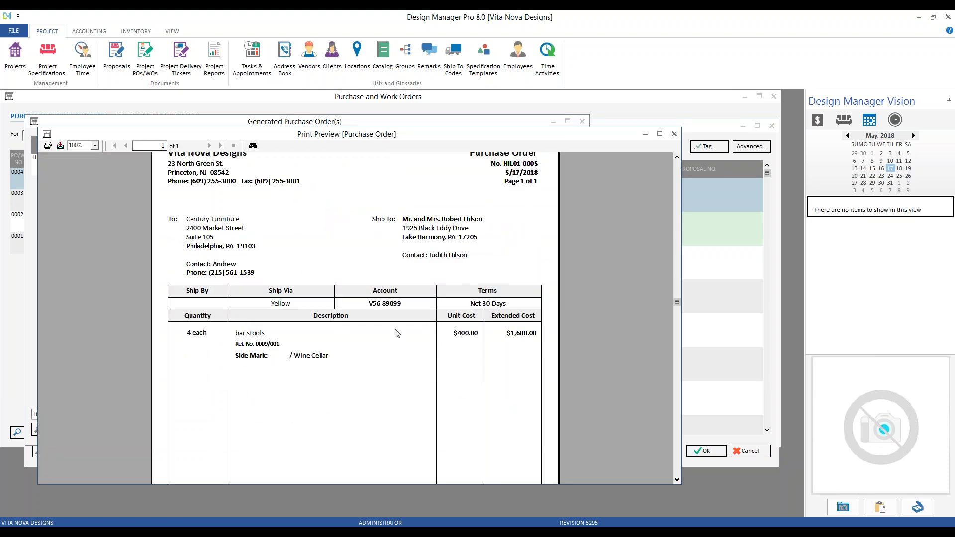
scroll(483, 266, "down", 3)
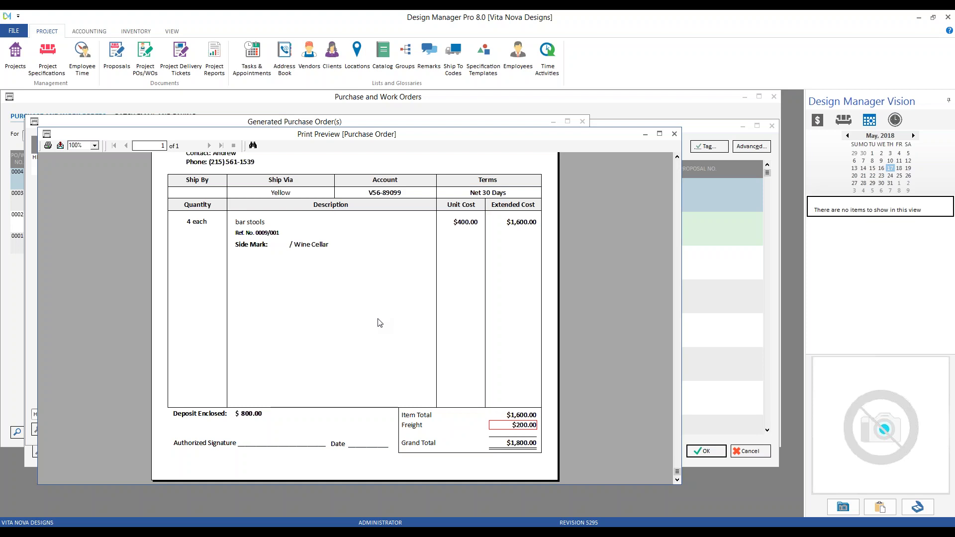
left_click(674, 135)
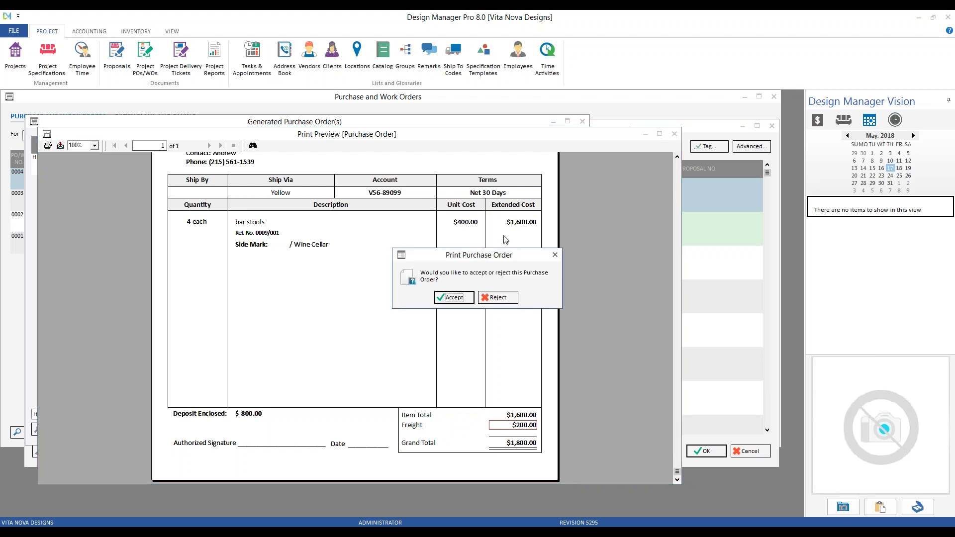
left_click(454, 298)
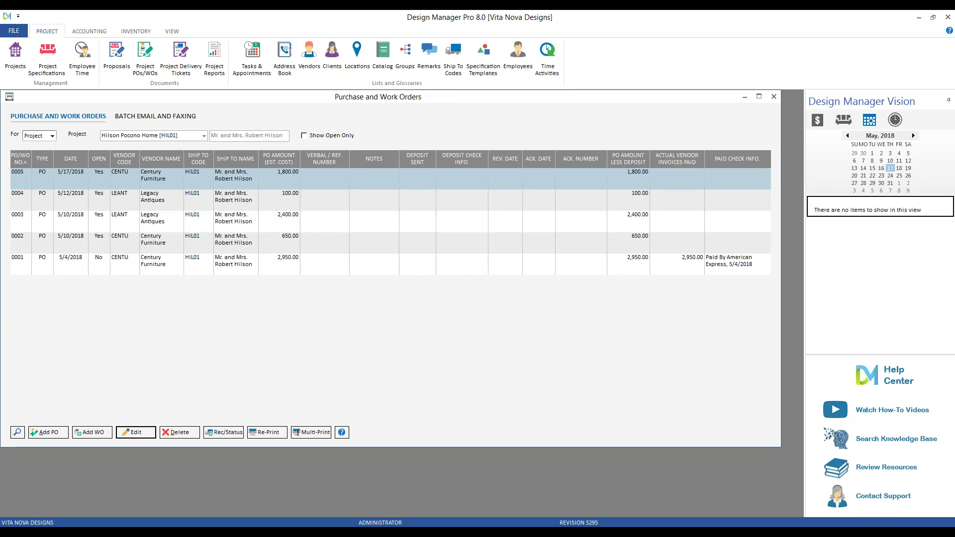
Step: Close the purchase orders and add a new accounts payable bill entry of type Deposit for Project PO
left_click(773, 97)
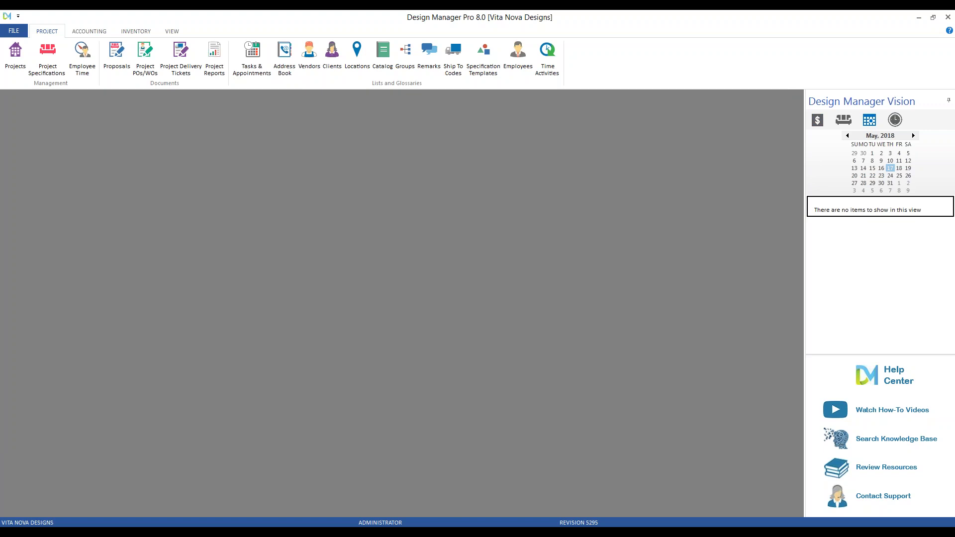
left_click(89, 31)
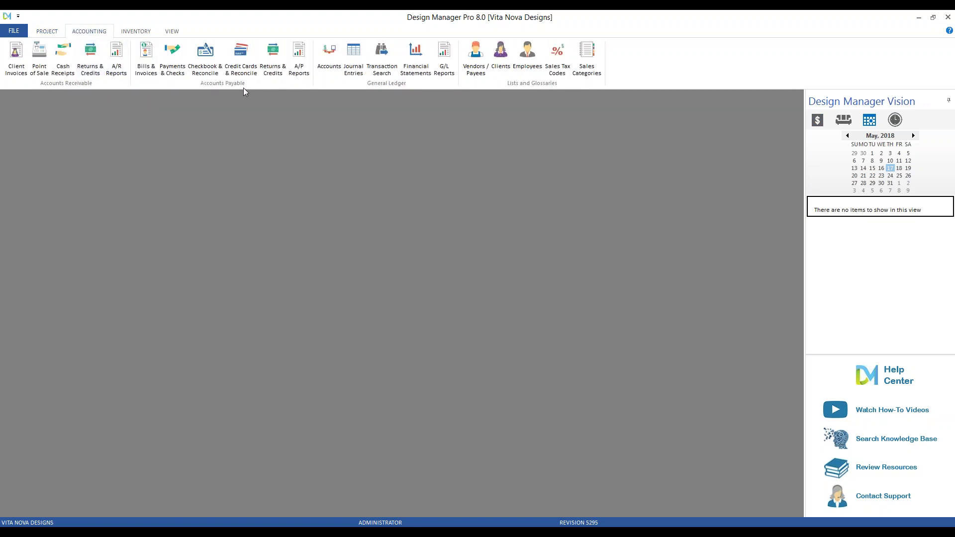
left_click(146, 58)
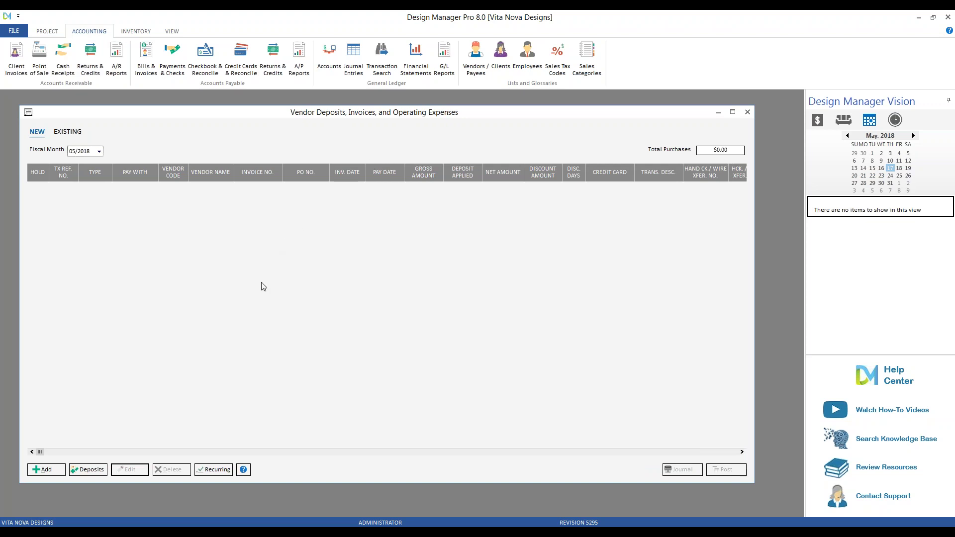
left_click(54, 471)
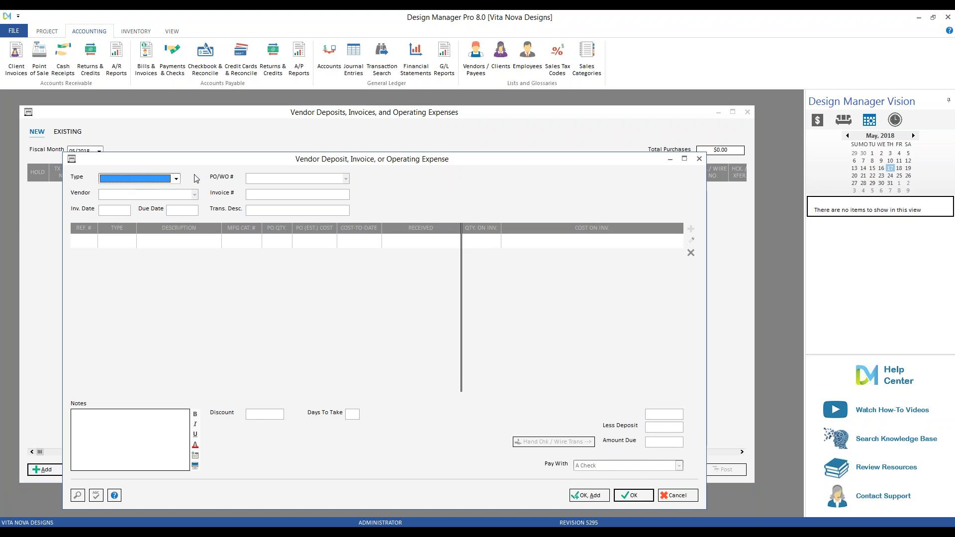
left_click(176, 178)
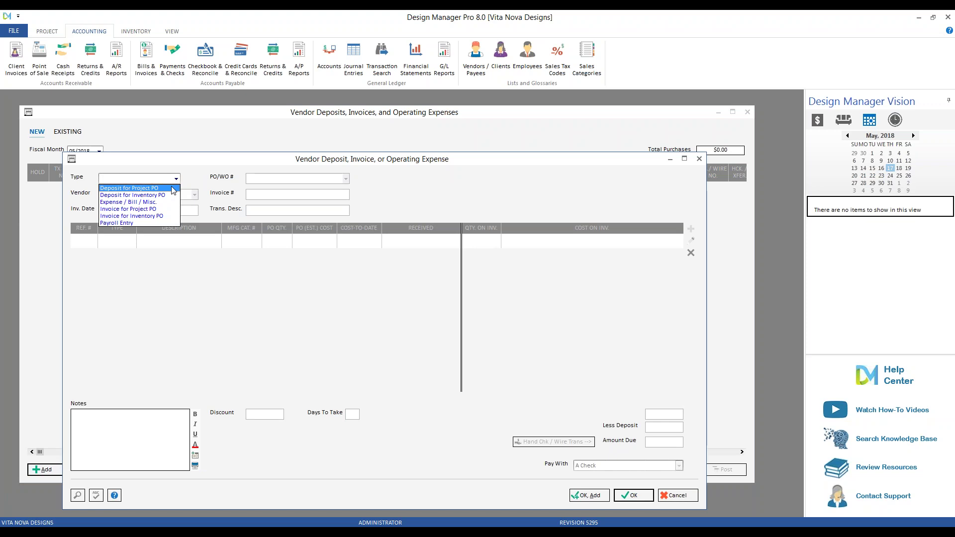
left_click(167, 189)
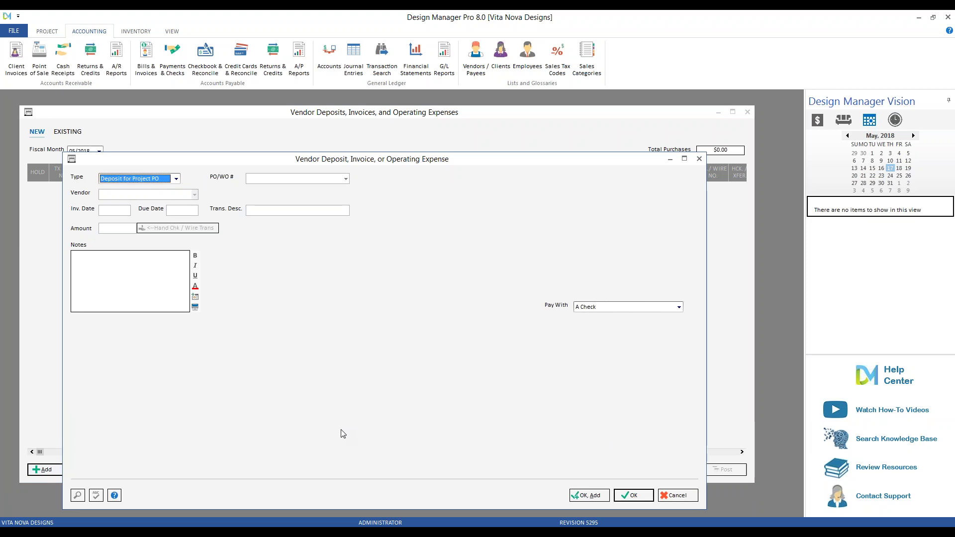
Step: Assign purchase order HIL01-0005 from Century Furniture to the deposit entry
key("Tab")
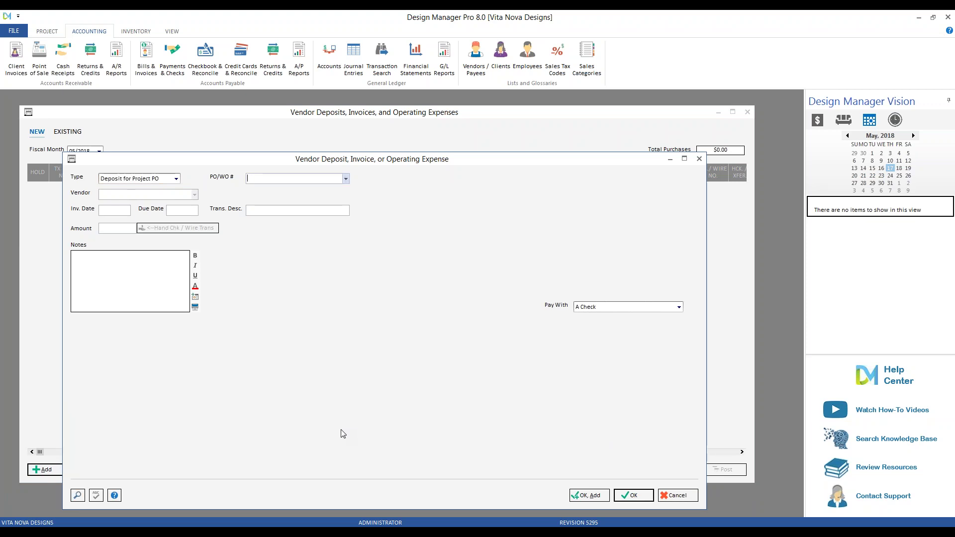
key("alt+Down")
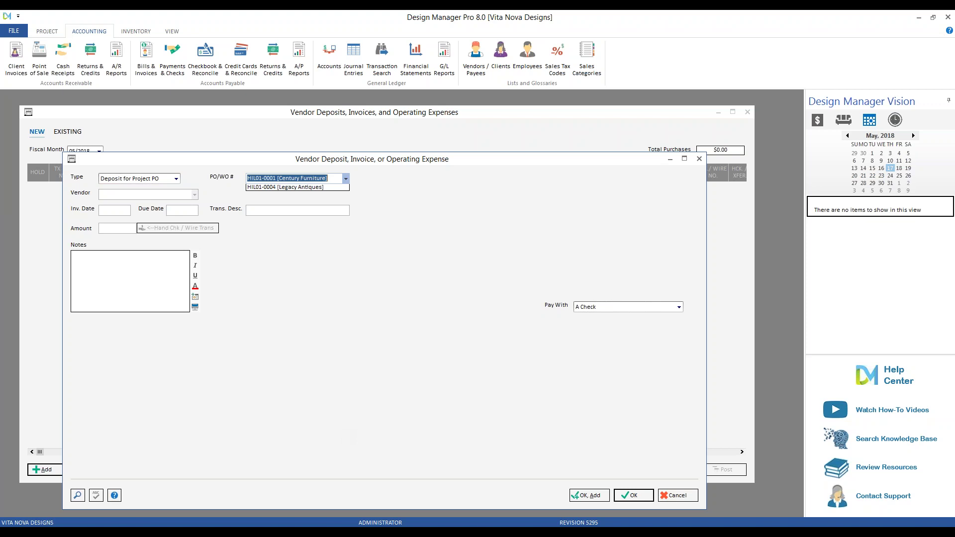
key("Down")
key("Down")
key("Return")
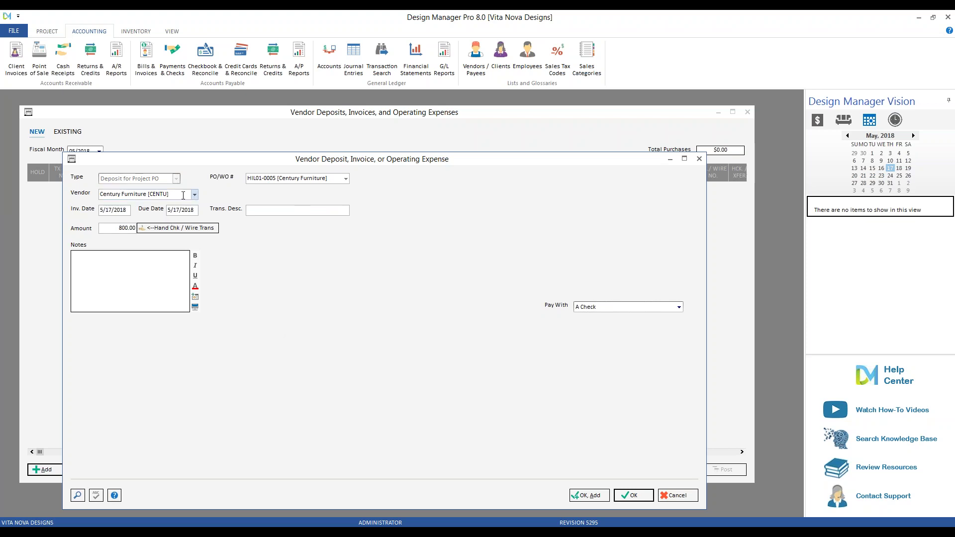
Step: Enter "dep. on bar stools" as the deposit's transaction description
key("Tab")
left_click(176, 211)
key("Tab")
left_click(311, 211)
type("dep. on bar stools")
Step: Add a date-stamped note requesting payment via check if possible, and keep A Check as the deposit's payment method
left_click(195, 297)
type("Alison can you pay via check if possibl")
type("e - bgm")
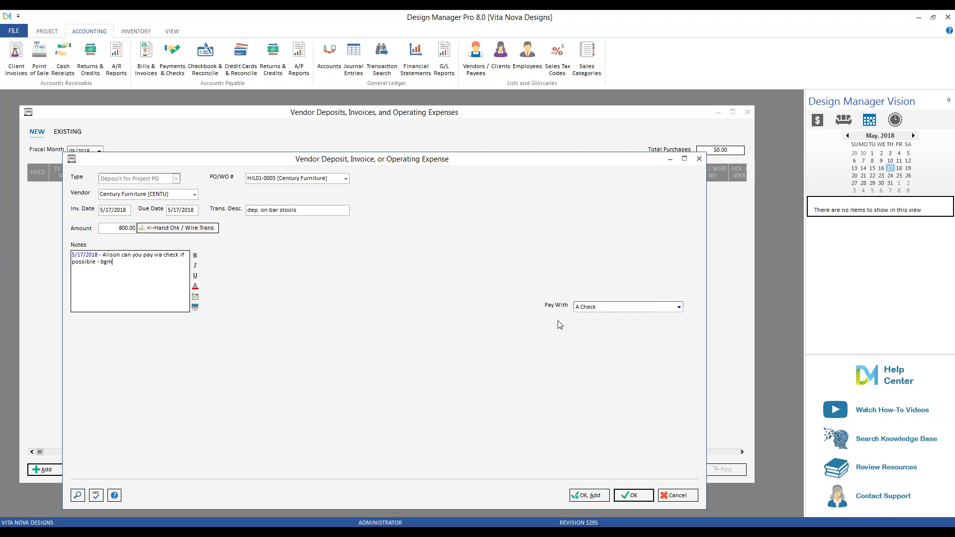
left_click(606, 312)
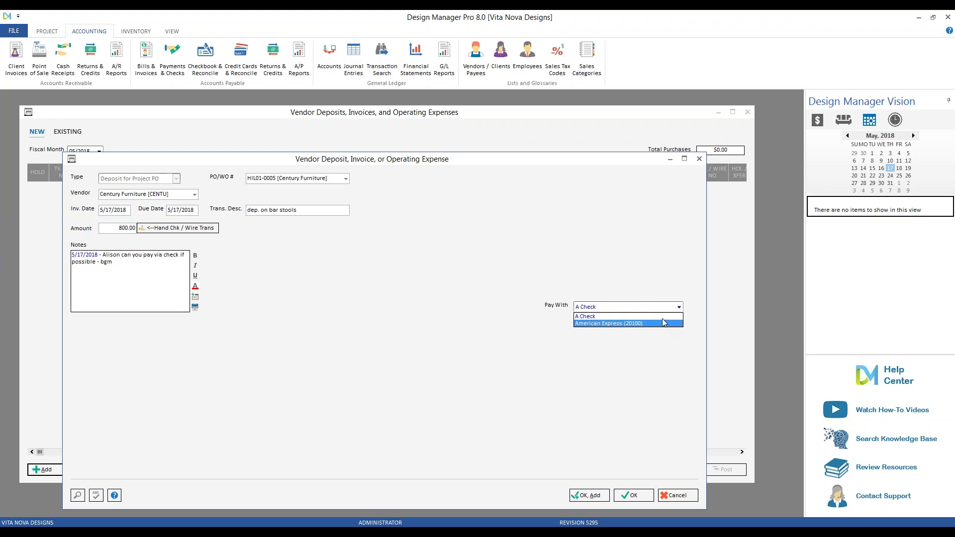
left_click(422, 356)
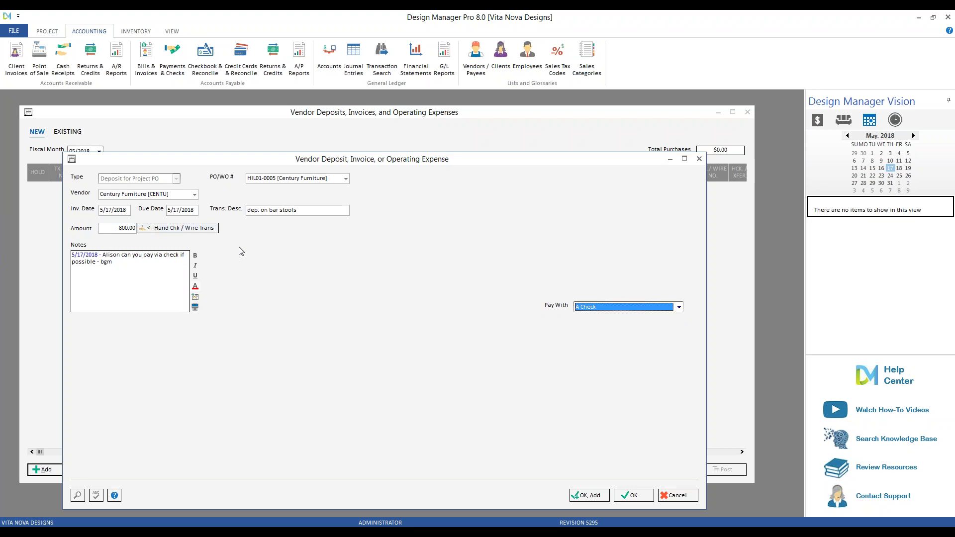
Step: Examine the hand check and wire transfer options for the deposit, and leave without recording either one
left_click(210, 231)
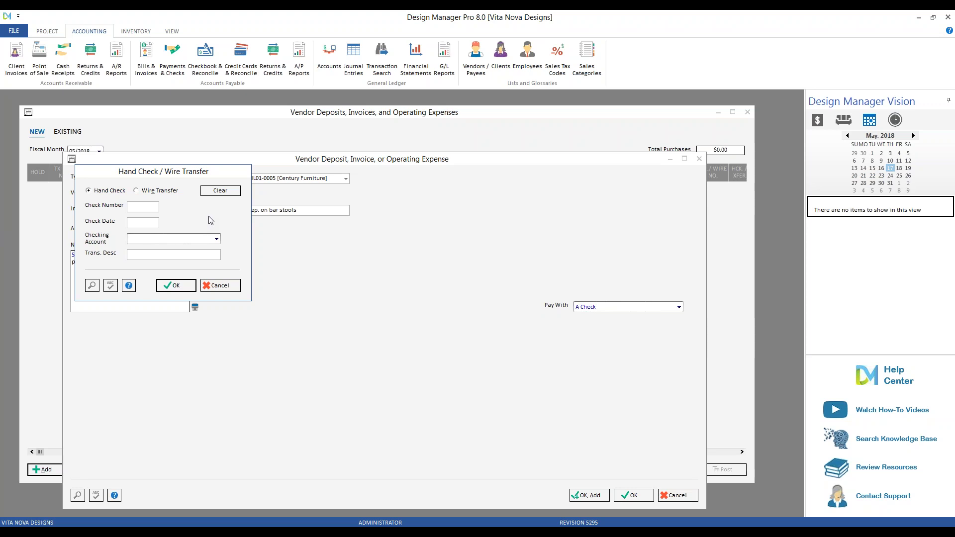
left_click(173, 193)
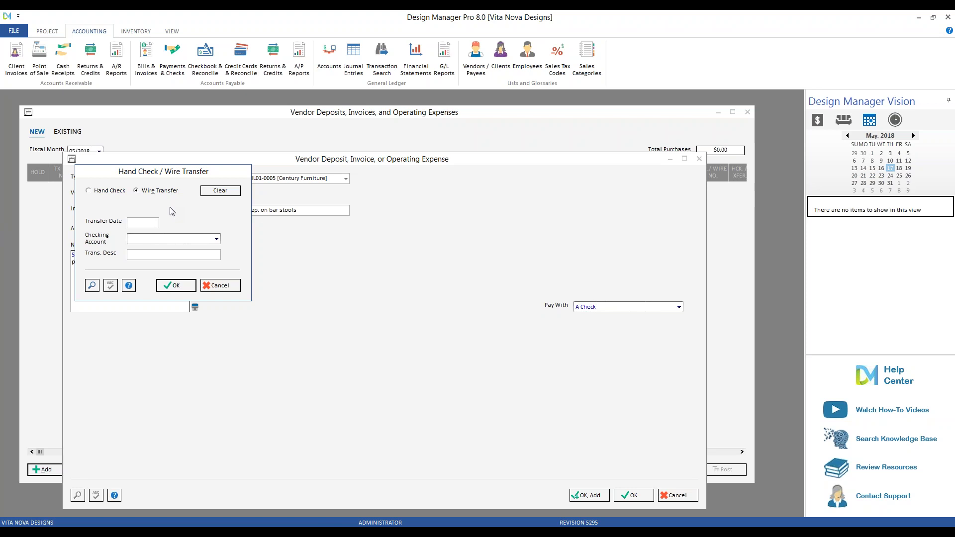
left_click(165, 238)
left_click(171, 222)
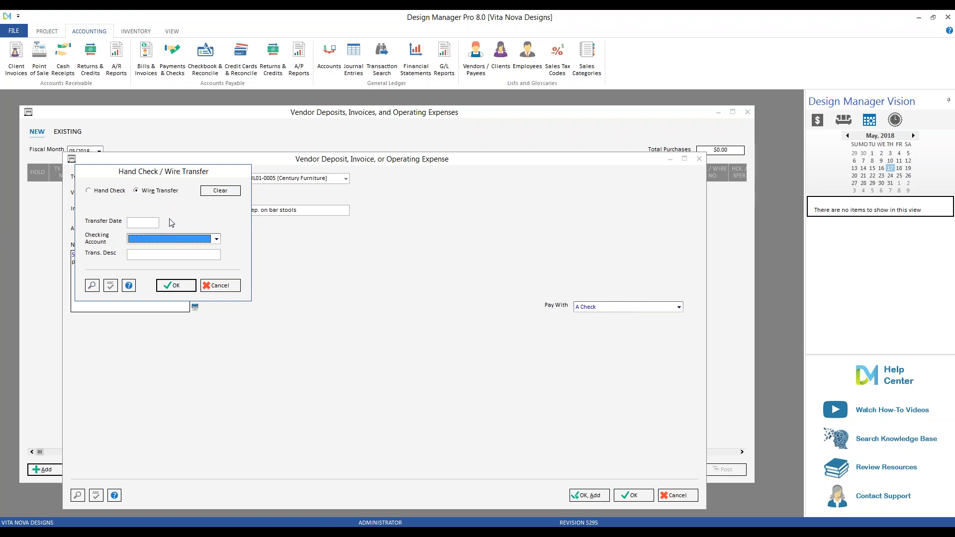
left_click(218, 287)
left_click(235, 288)
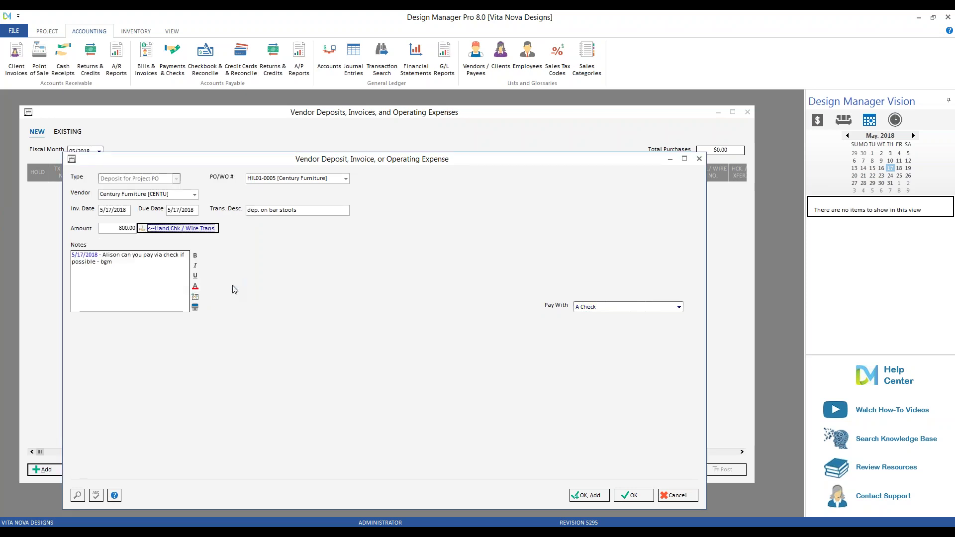
Step: Switch the payment method to American Express and back to A Check, and save the deposit entry
left_click(596, 308)
left_click(597, 321)
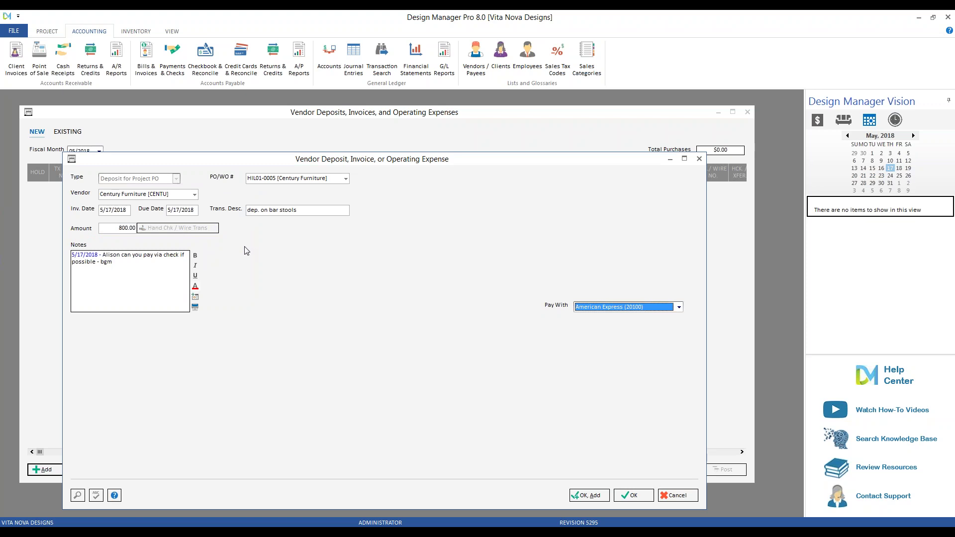
left_click(641, 307)
left_click(629, 316)
left_click(590, 495)
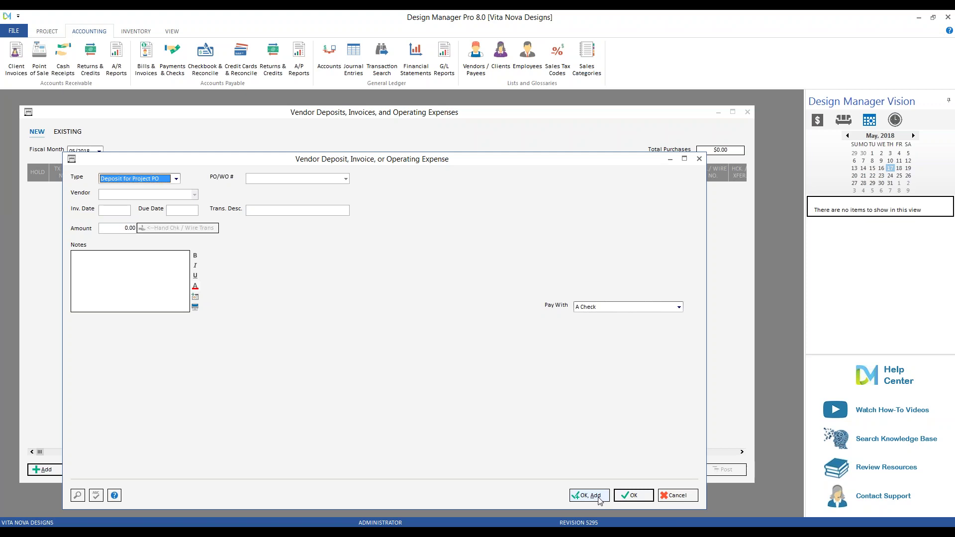
left_click(688, 496)
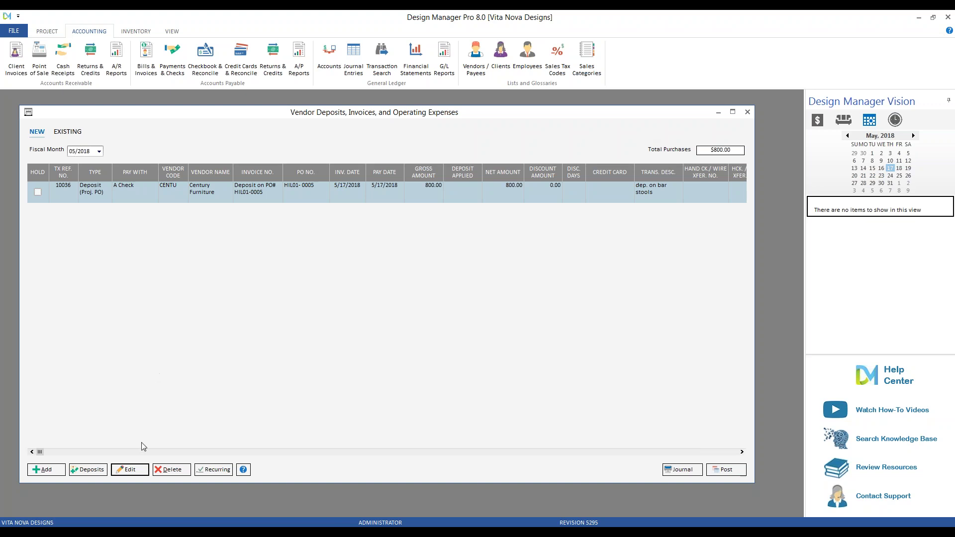
Step: Reopen the saved Century Furniture deposit for review, and bring up its deletion confirmation without deleting the record
left_click(131, 469)
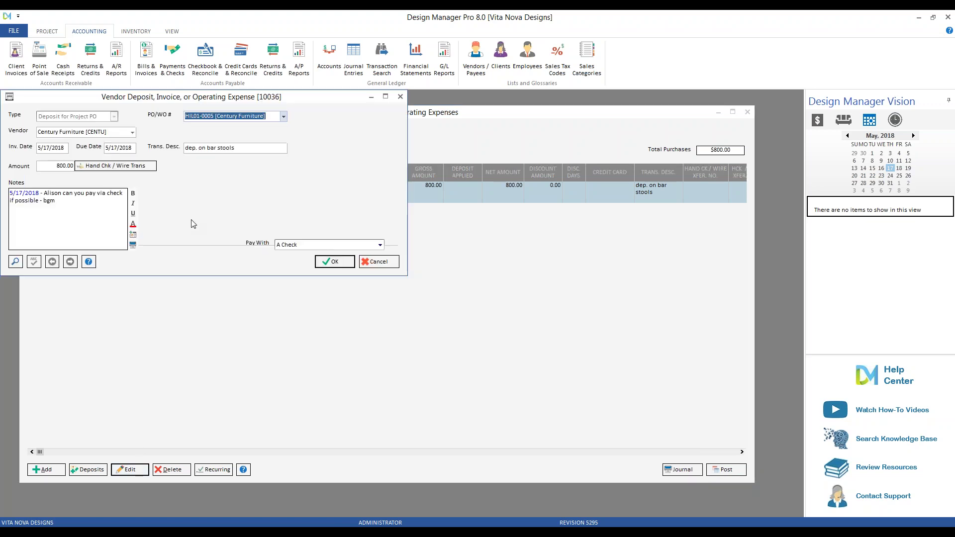
left_click(334, 261)
left_click(174, 470)
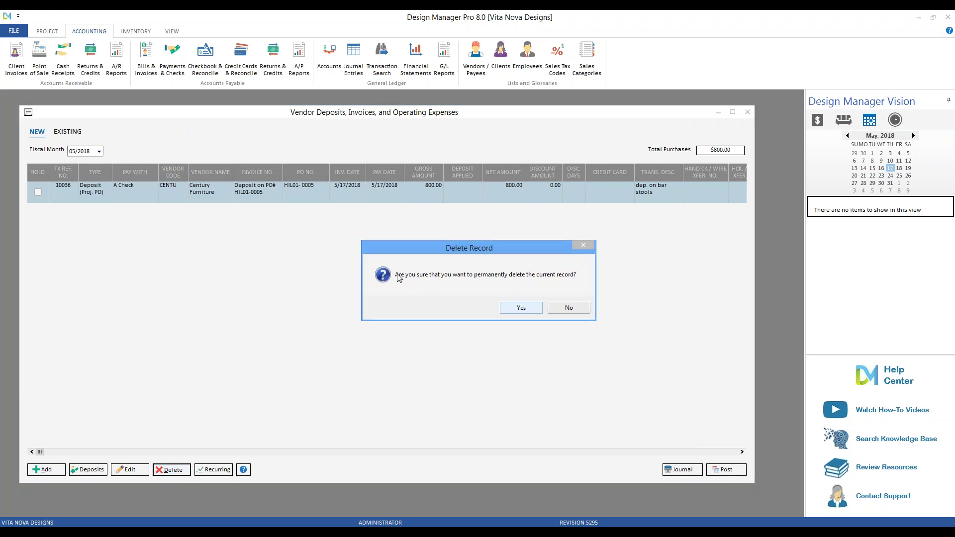
left_click(583, 309)
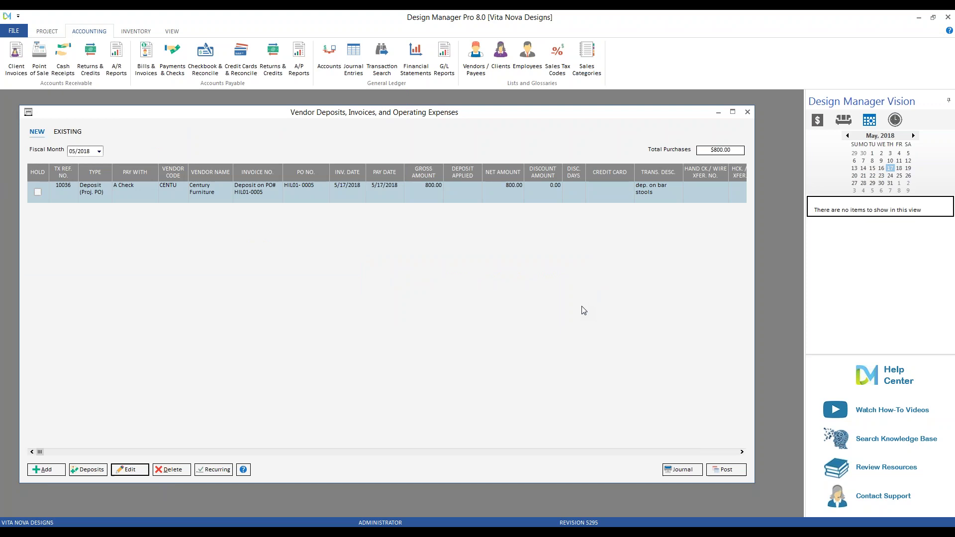
Step: Generate a preview of the Purchases Posting List report with notes shown
left_click(683, 470)
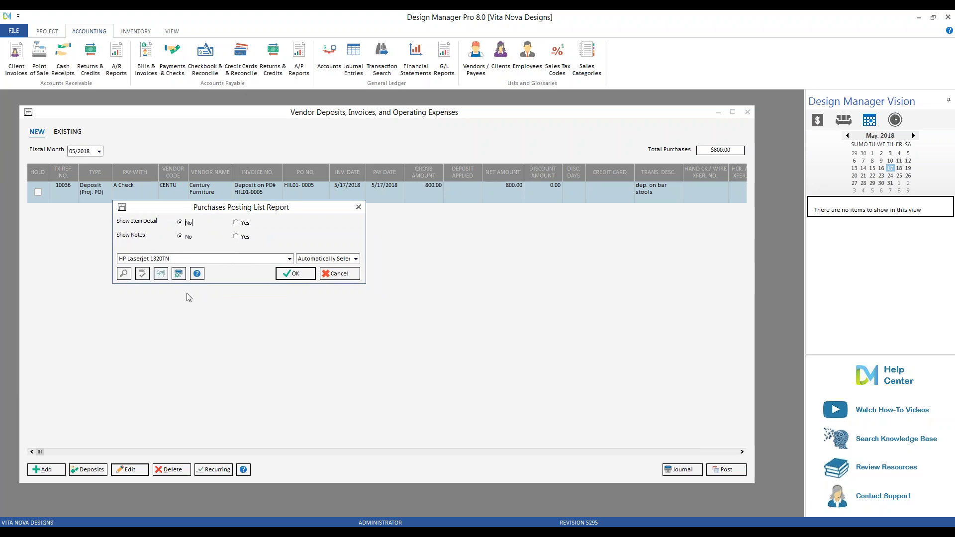
left_click(160, 273)
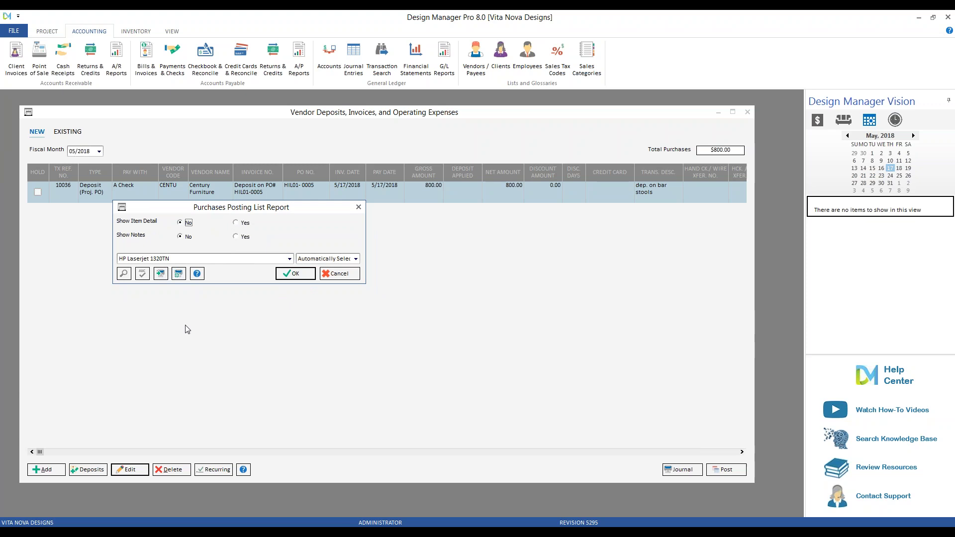
left_click(244, 237)
left_click(294, 274)
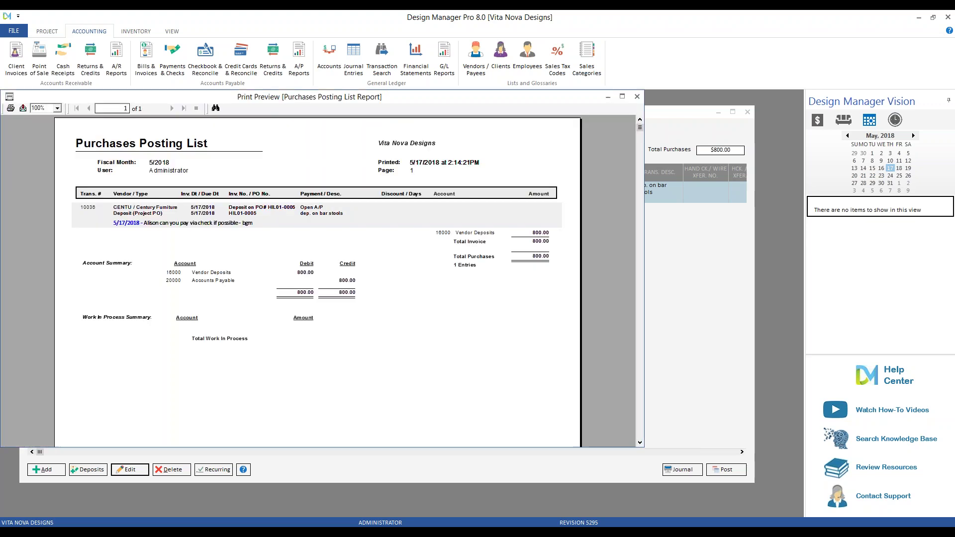
Step: Examine the posting list at 150% zoom, checking the deposit's note, invoice amount and account summary
left_click(58, 108)
left_click(50, 150)
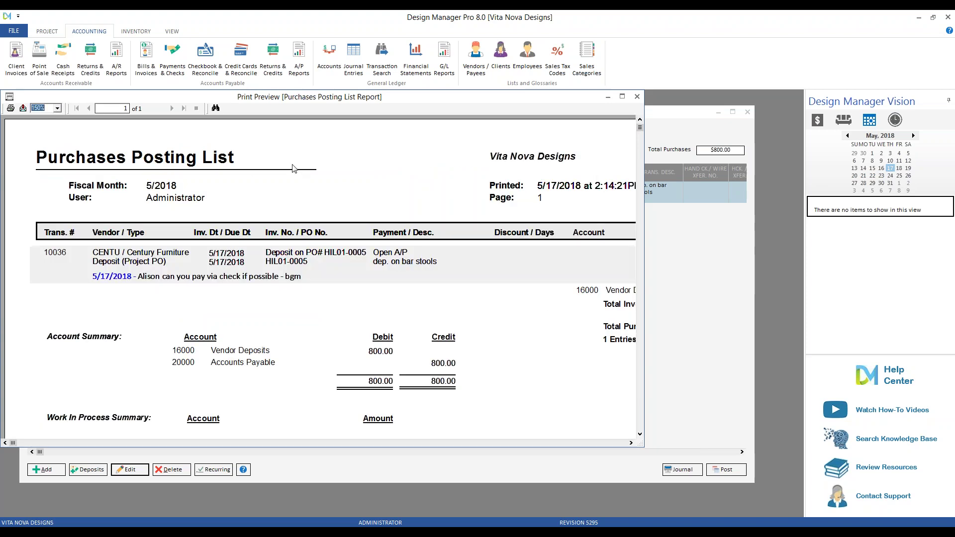
left_click_drag(641, 445, 716, 513)
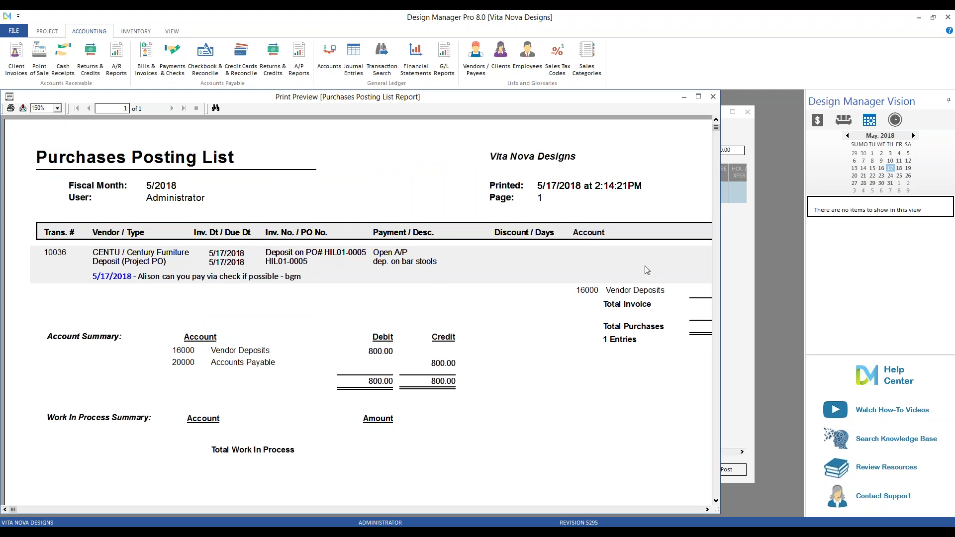
left_click(199, 278)
left_click(708, 510)
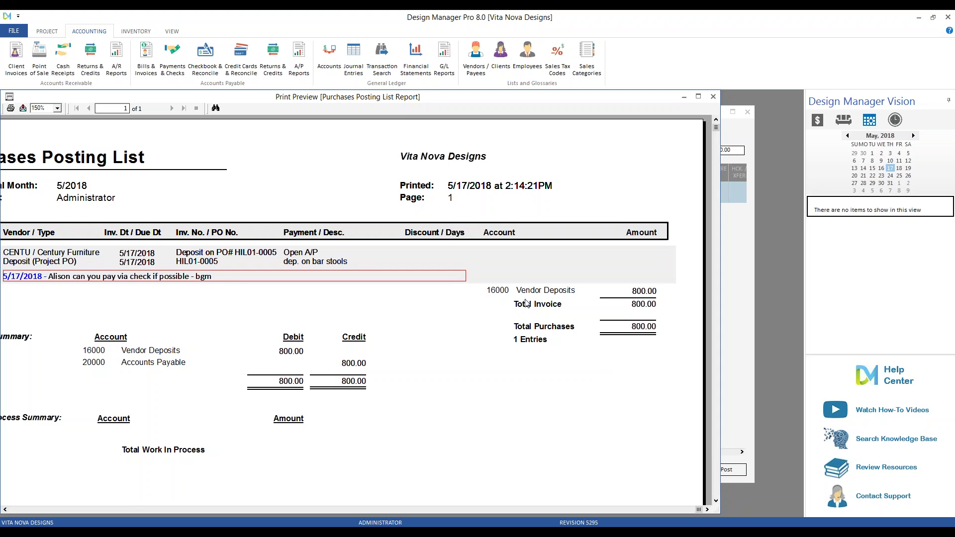
left_click(5, 510)
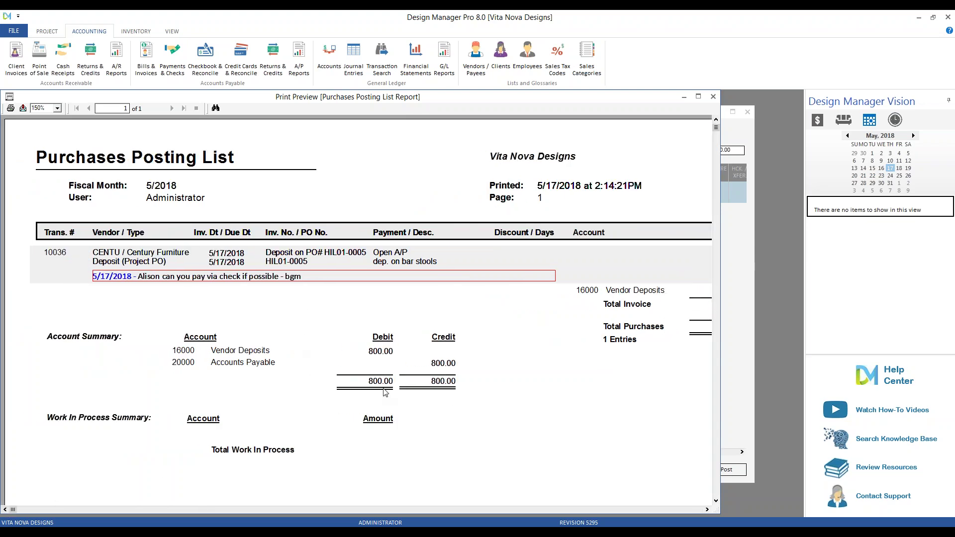
Step: Close the report preview and post the purchases into fiscal month 05/2018
left_click(713, 97)
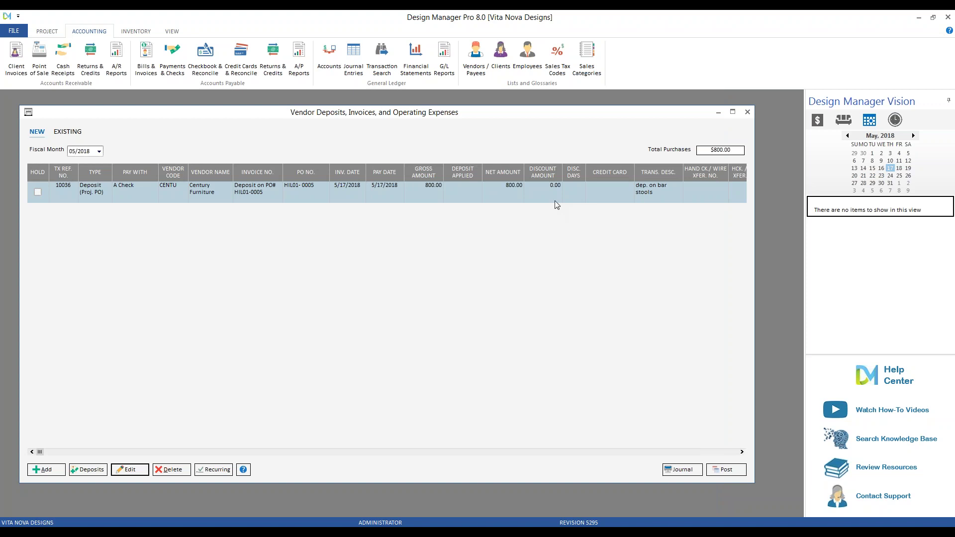
left_click(728, 470)
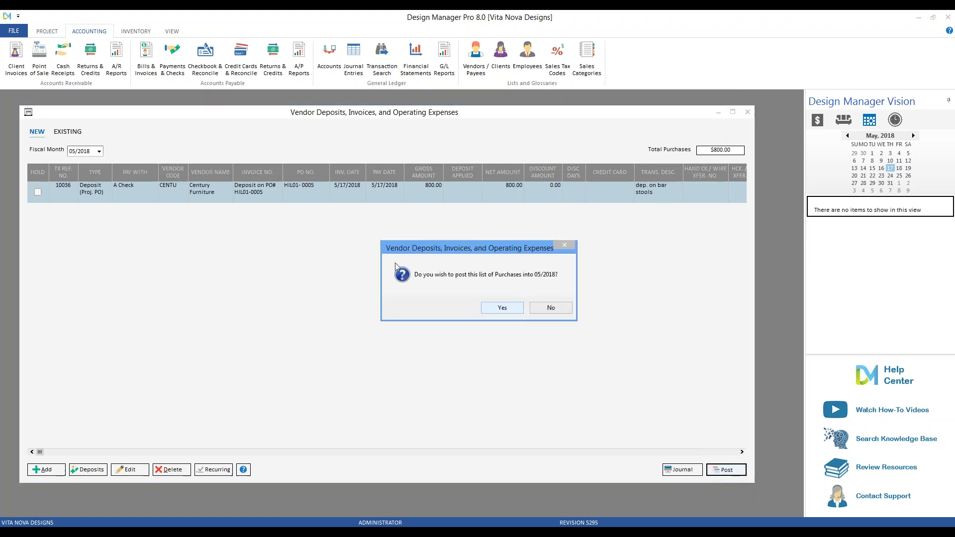
left_click(502, 308)
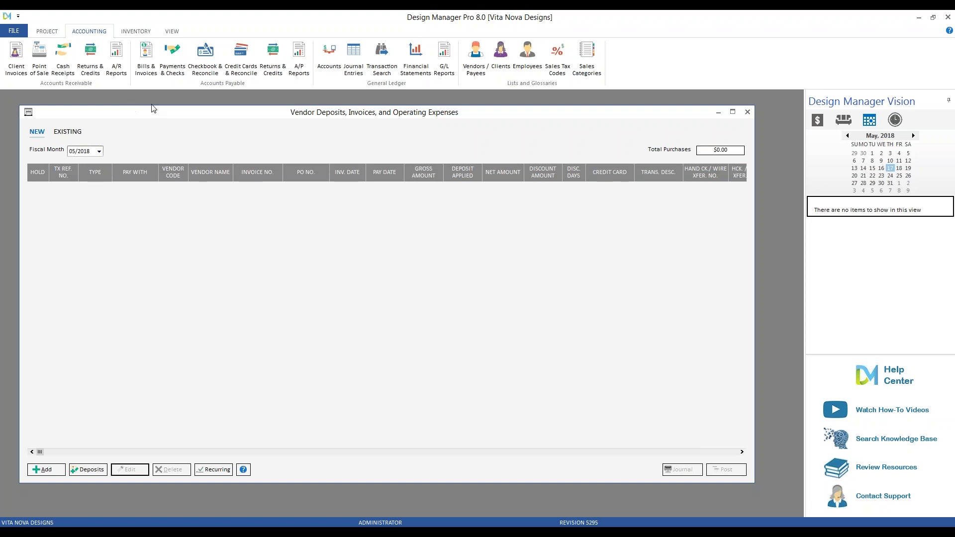
Step: Tag the Century Furniture deposit for payment in Payments and Print Checks, and look at its check run without printing
left_click(173, 60)
left_click_drag(150, 102, 227, 130)
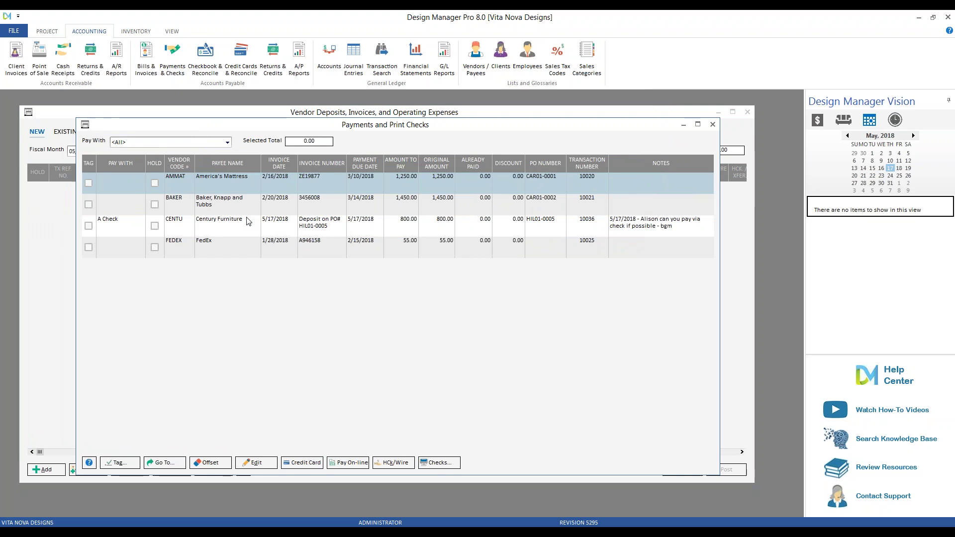
left_click(247, 221)
left_click(368, 242)
key("Escape")
left_click(89, 226)
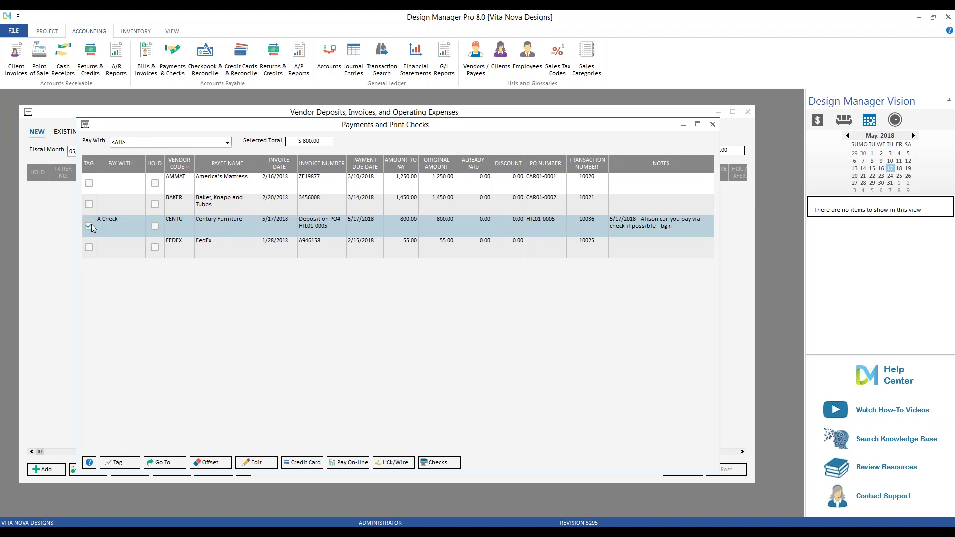
left_click(439, 463)
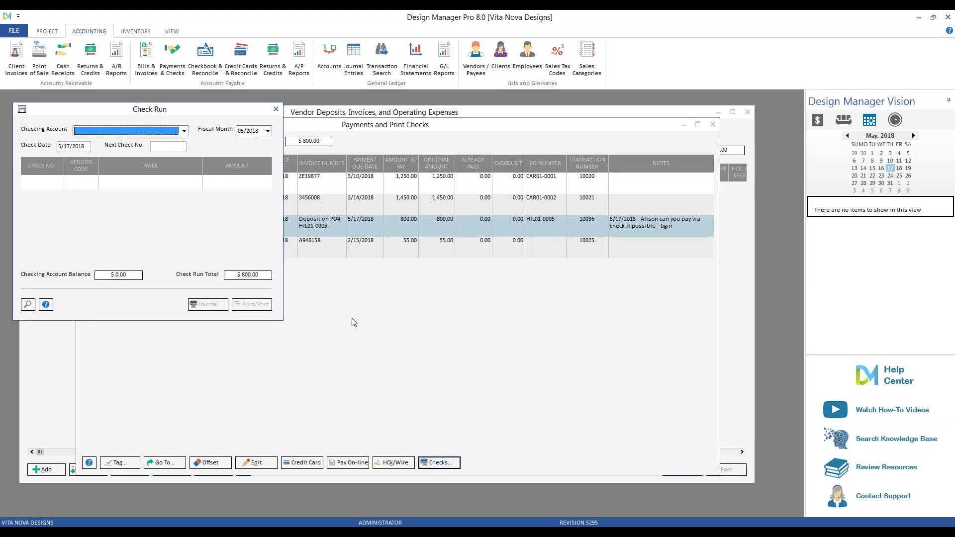
left_click(276, 109)
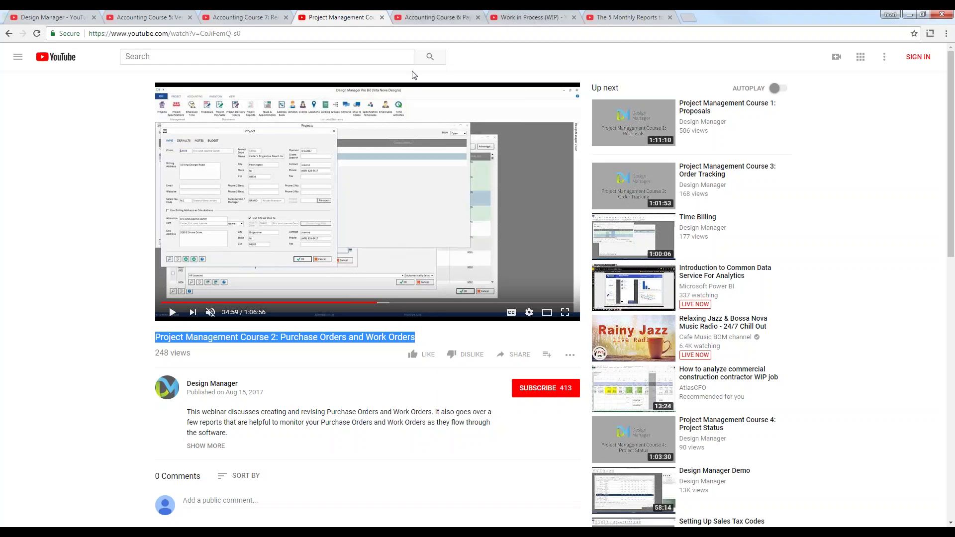
Step: Switch to the browser and point out the "Accounting Course 6: Paying Bills" video title on YouTube
left_click(437, 18)
left_click_drag(163, 337, 305, 338)
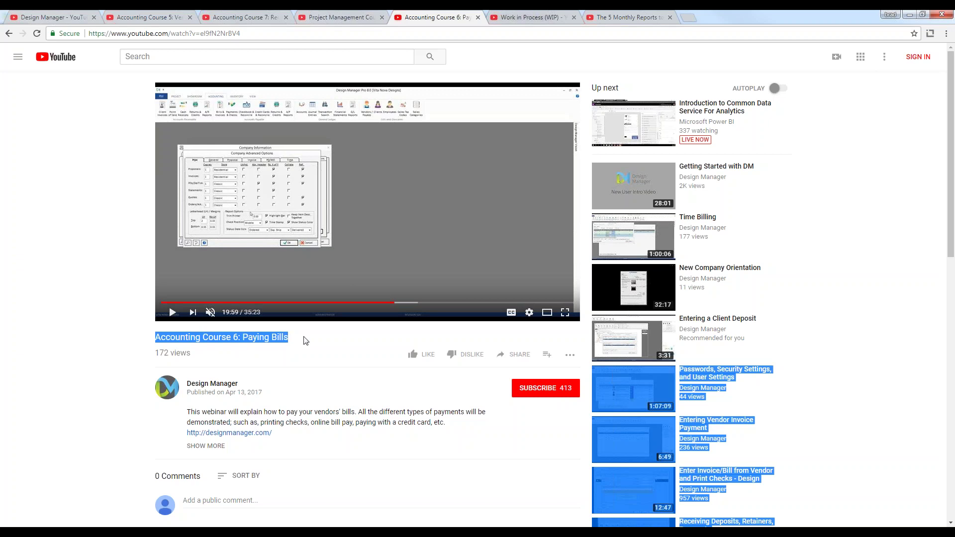
left_click(910, 15)
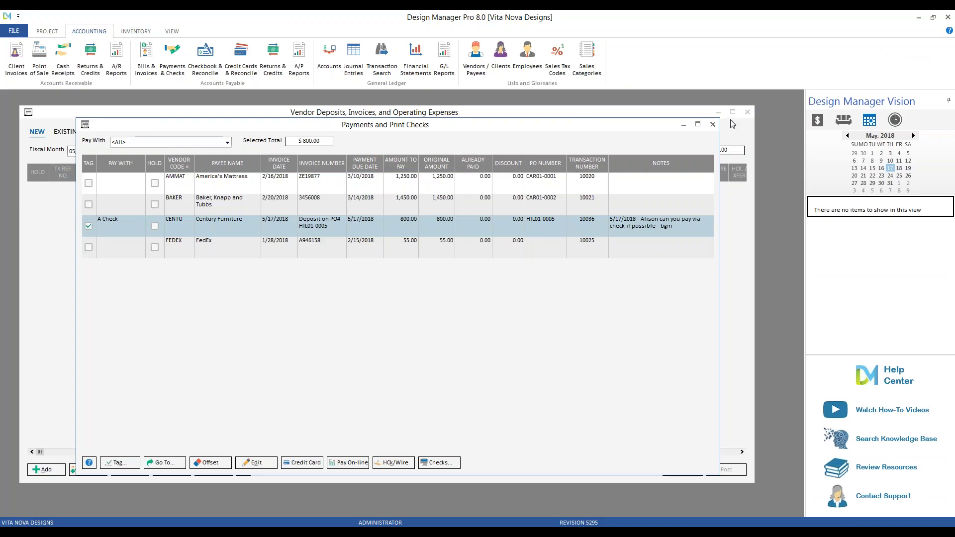
Step: Close the payments window and inspect the posted Century Furniture deposit among the existing entries, without changing it
left_click(712, 124)
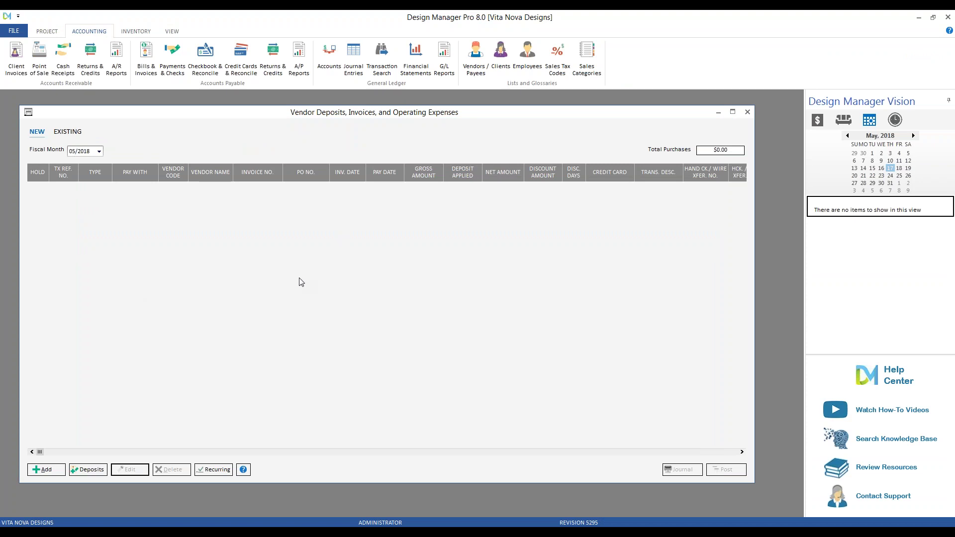
left_click(69, 132)
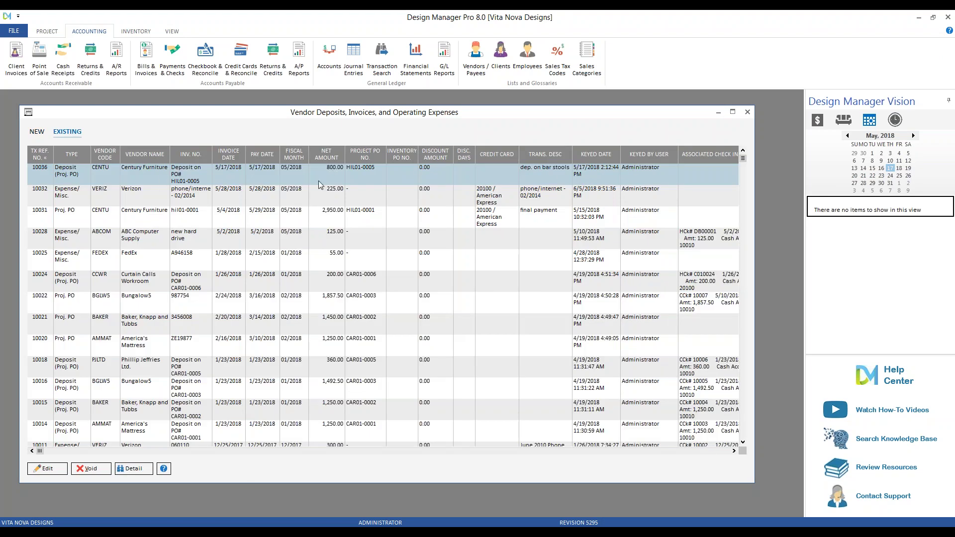
left_click(49, 469)
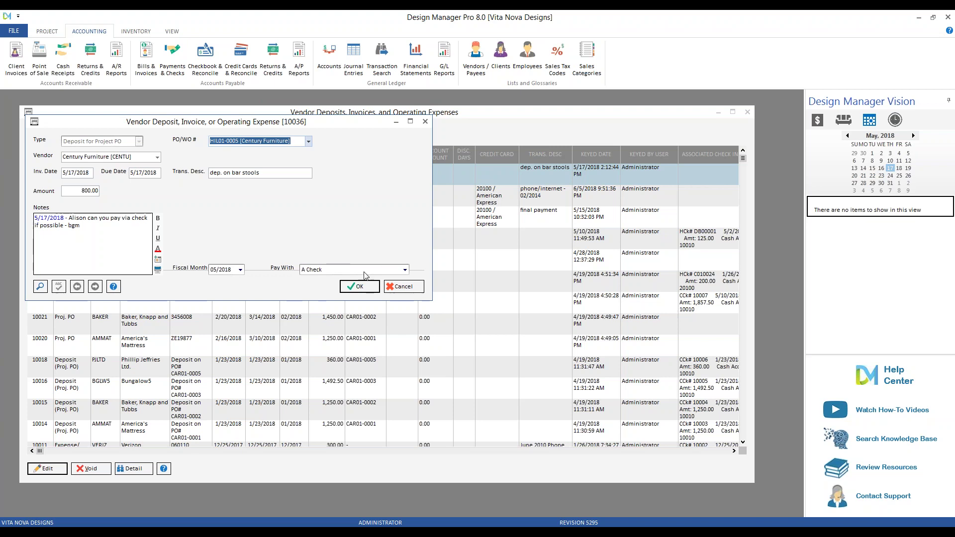
left_click(401, 292)
Step: Bring up the void confirmation for the posted deposit, decline it, and open the deposit's accounting detail
left_click(102, 469)
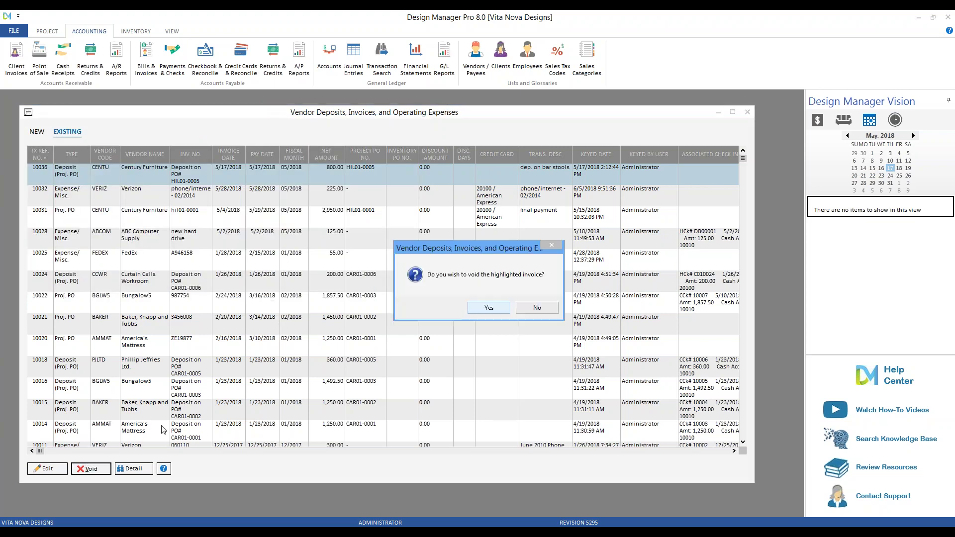
left_click(547, 308)
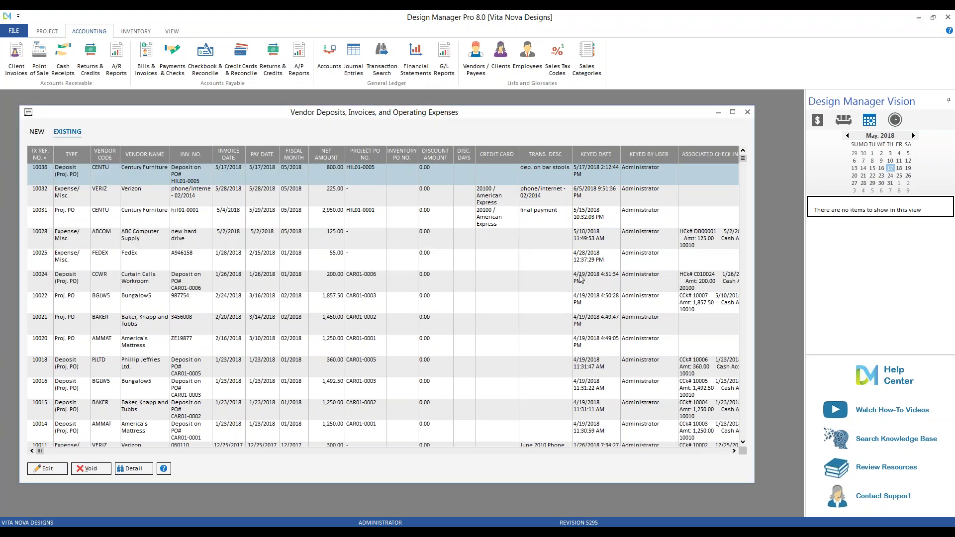
left_click(144, 467)
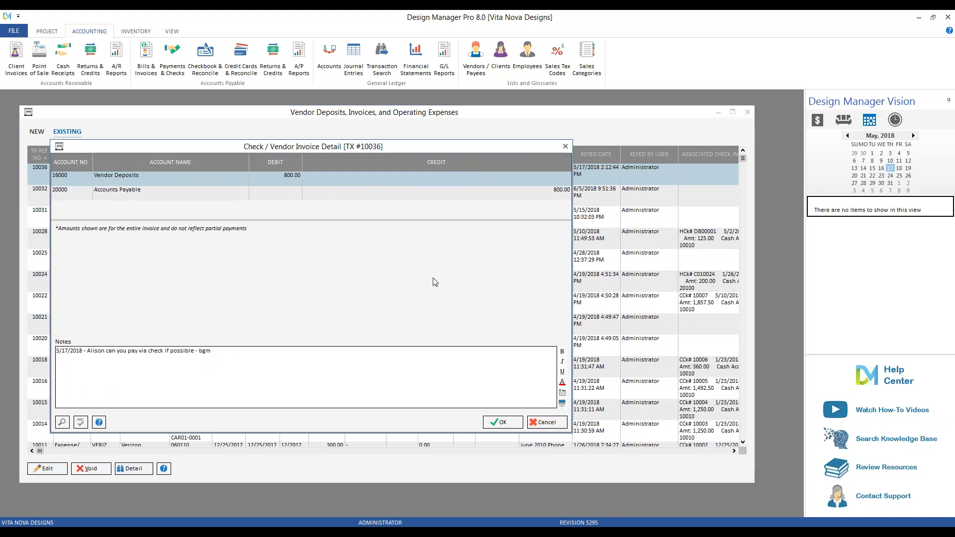
Step: Review the Century Furniture deposit's ledger accounts and notes, then close the detail and the vendor deposits window
left_click(202, 189)
left_click(271, 359)
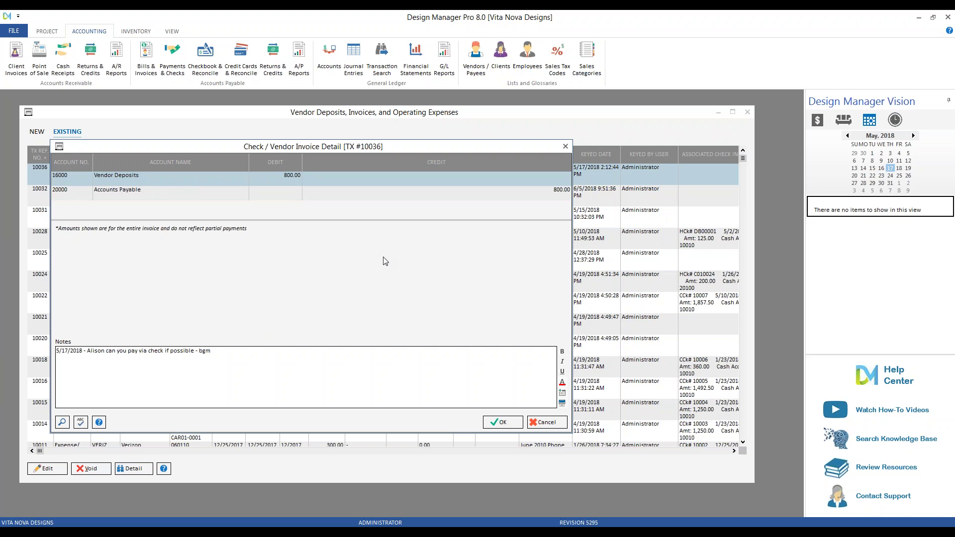
left_click(545, 423)
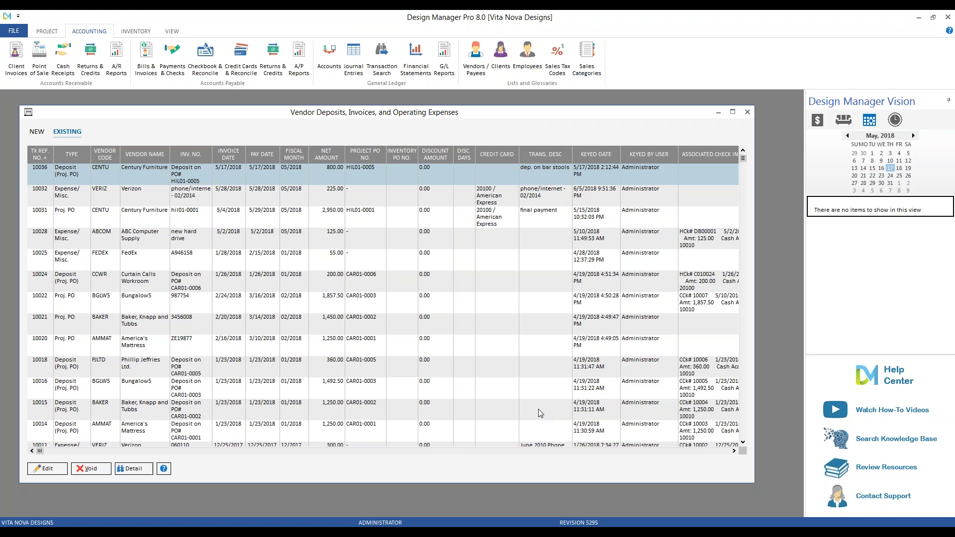
left_click(750, 116)
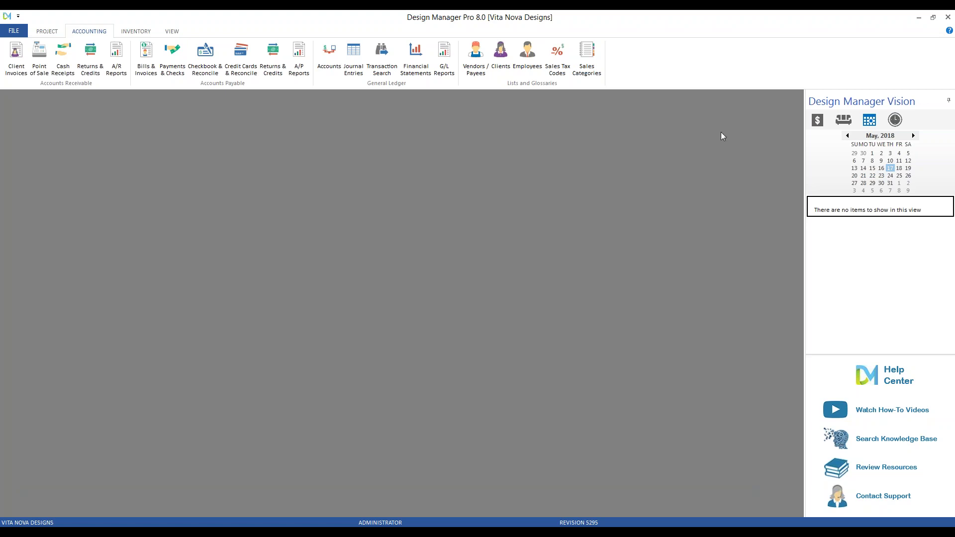
Step: Look at the French Baroque Sconce record (ACC368) in the inventory stock item glossary without changing it, and close the glossary
left_click(143, 30)
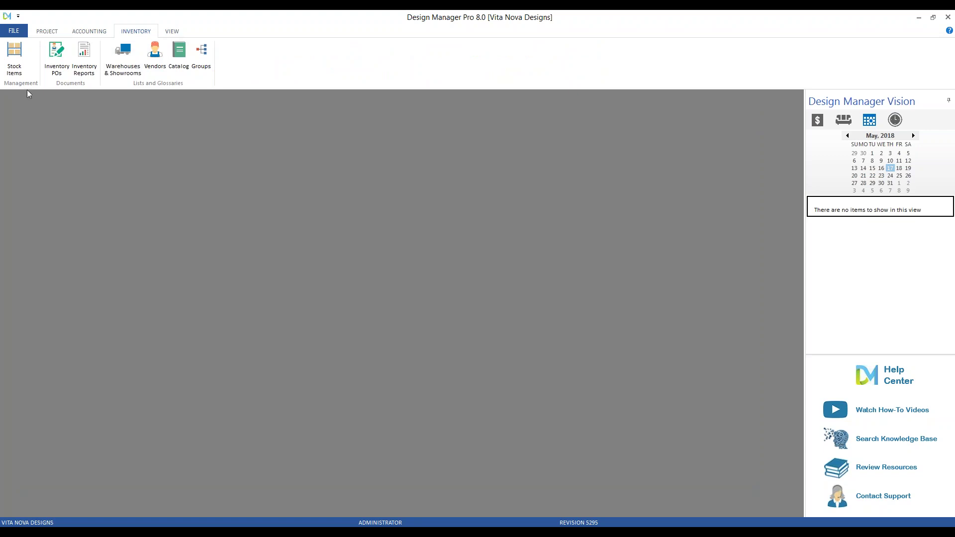
left_click(14, 59)
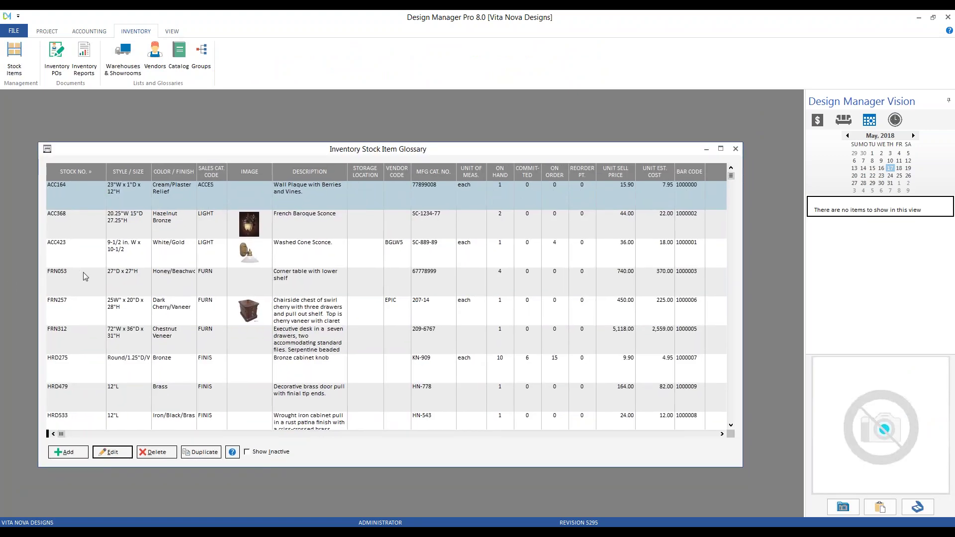
left_click(370, 225)
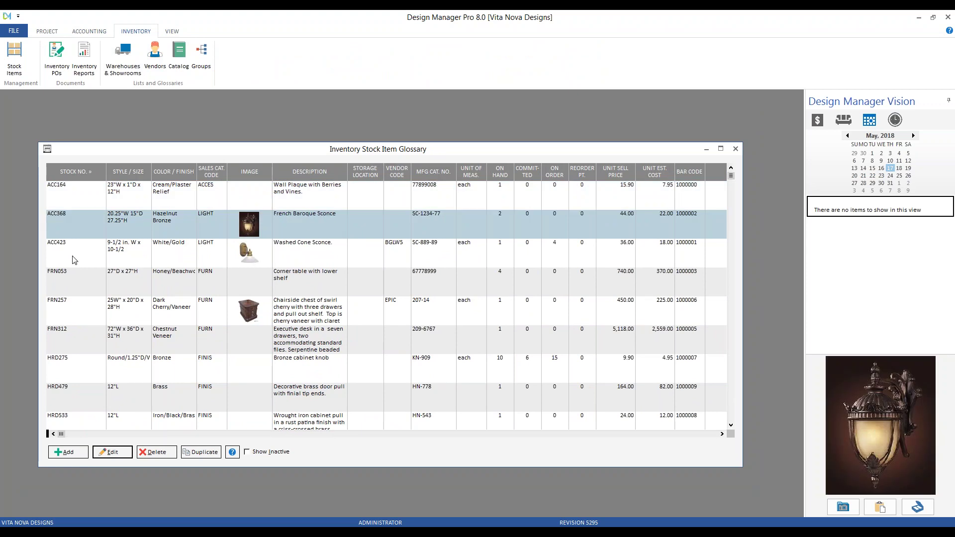
double_click(316, 226)
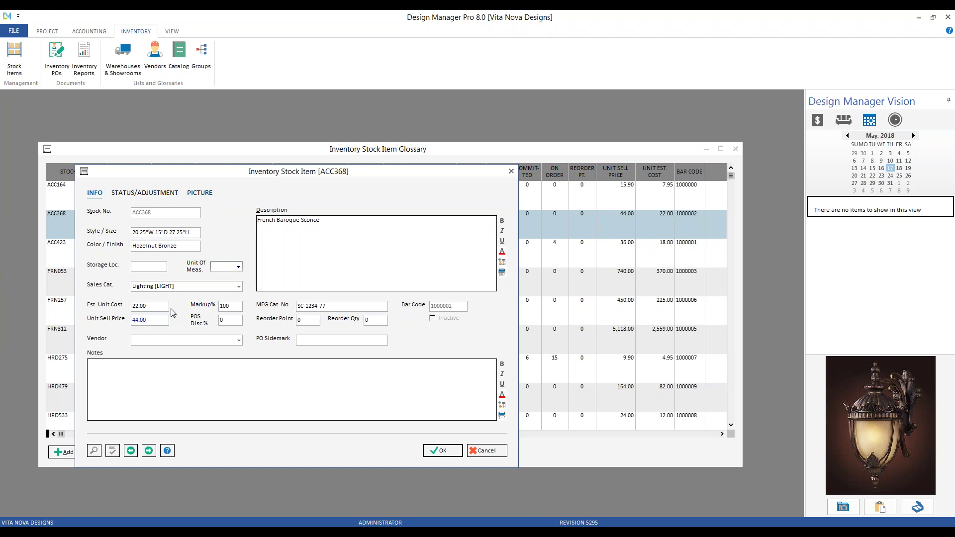
left_click(504, 454)
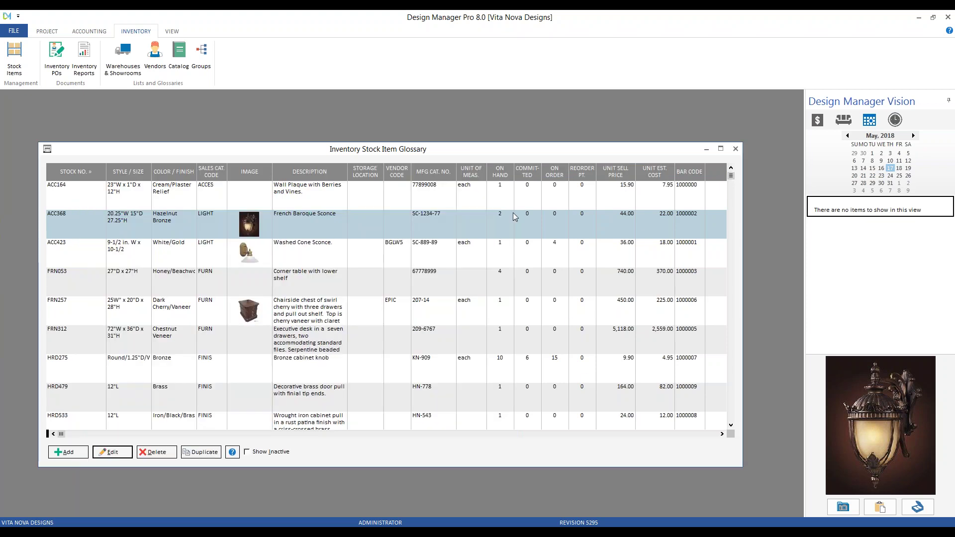
left_click(333, 233)
left_click(735, 149)
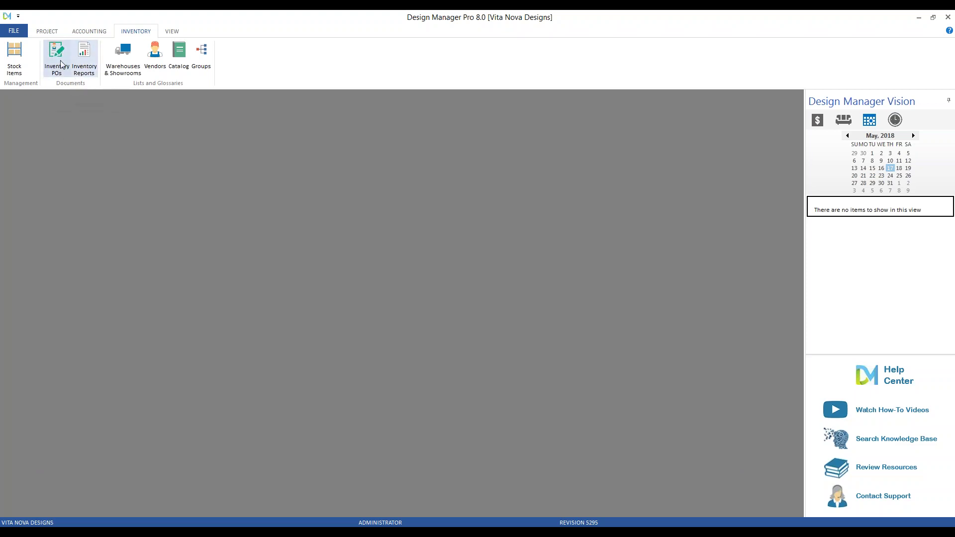
Step: Start a new inventory purchase order and enter stock item French Baroque Sconce (ACC368) with quantity 2
left_click(59, 57)
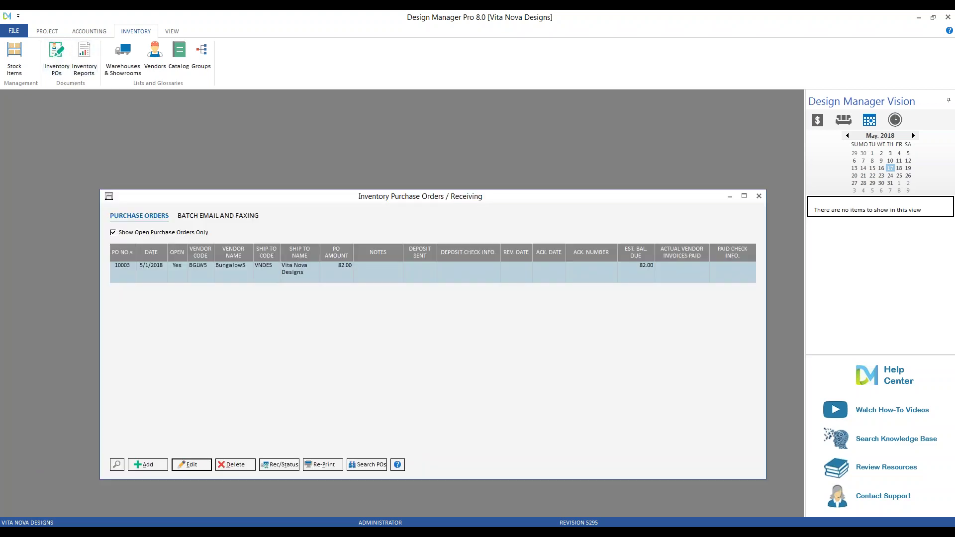
left_click(149, 465)
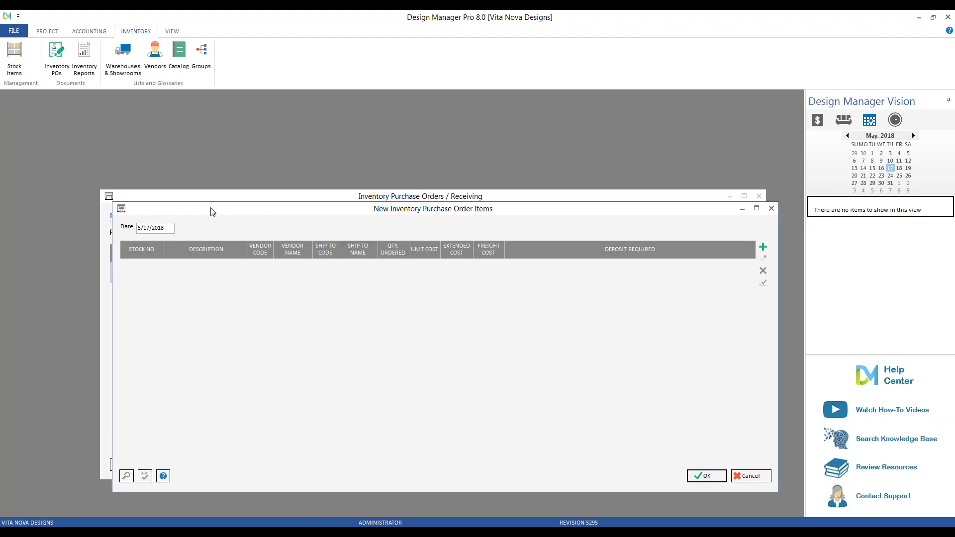
left_click(774, 253)
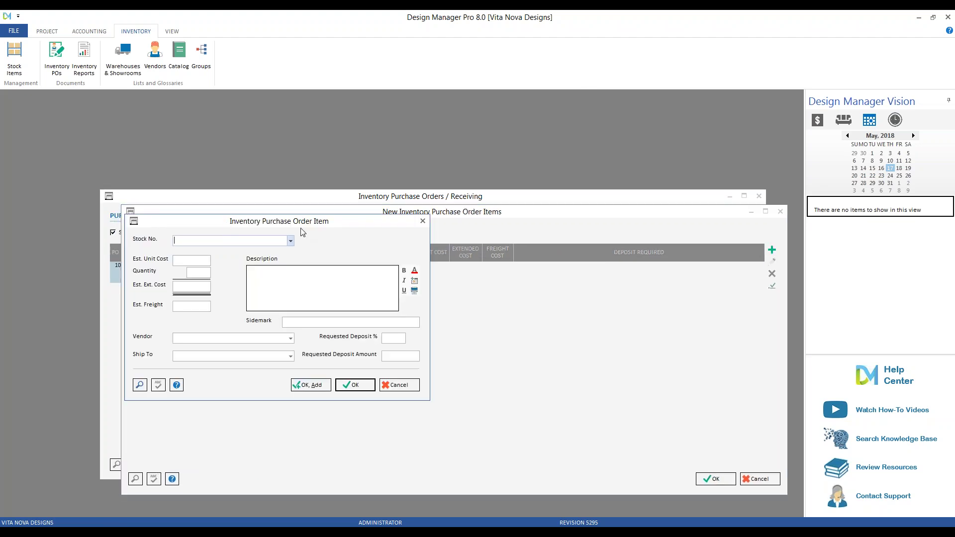
left_click(291, 242)
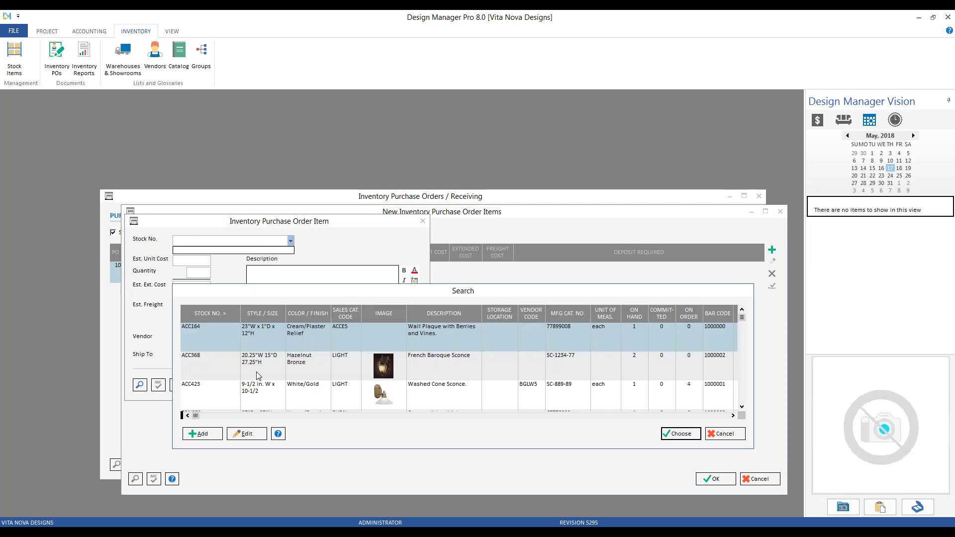
left_click(599, 374)
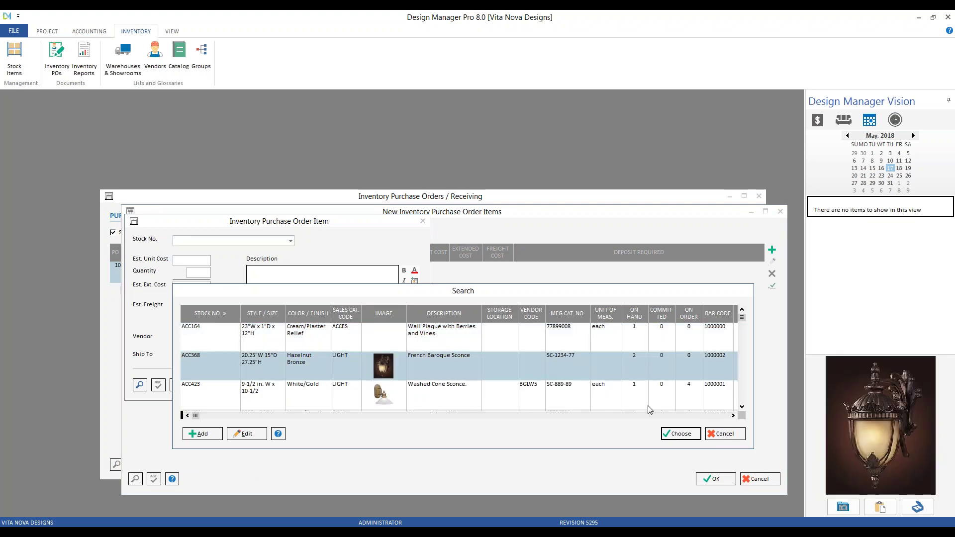
left_click(686, 434)
type("2")
key("Tab")
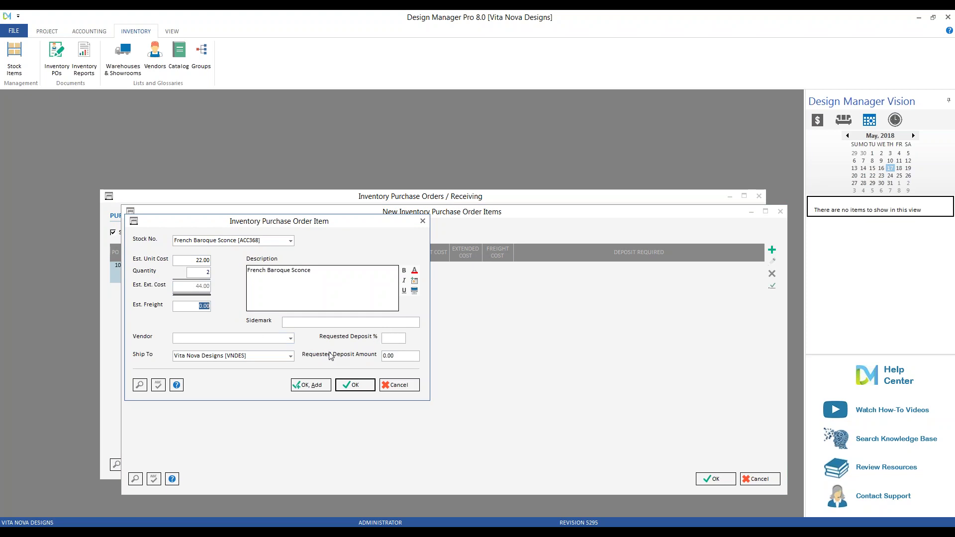
Step: Assign vendor Century Furniture to the sconce item, request a 35% deposit, and save the item
left_click(290, 338)
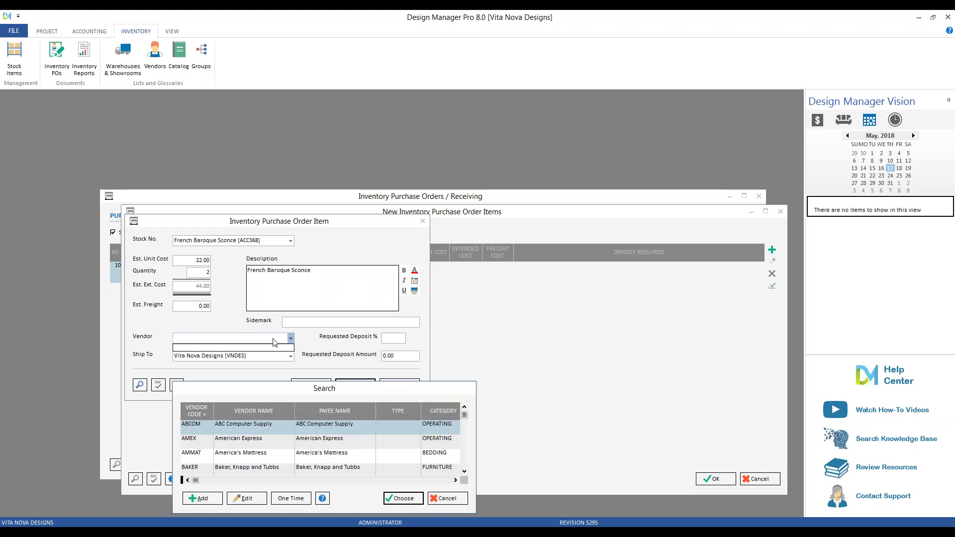
type("CE")
double_click(246, 441)
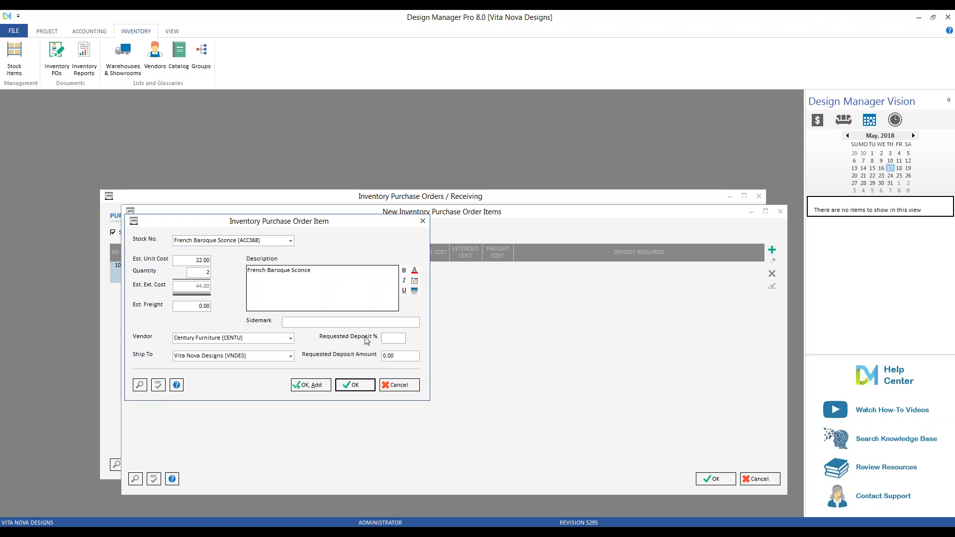
type("35")
left_click(404, 357)
left_click(361, 388)
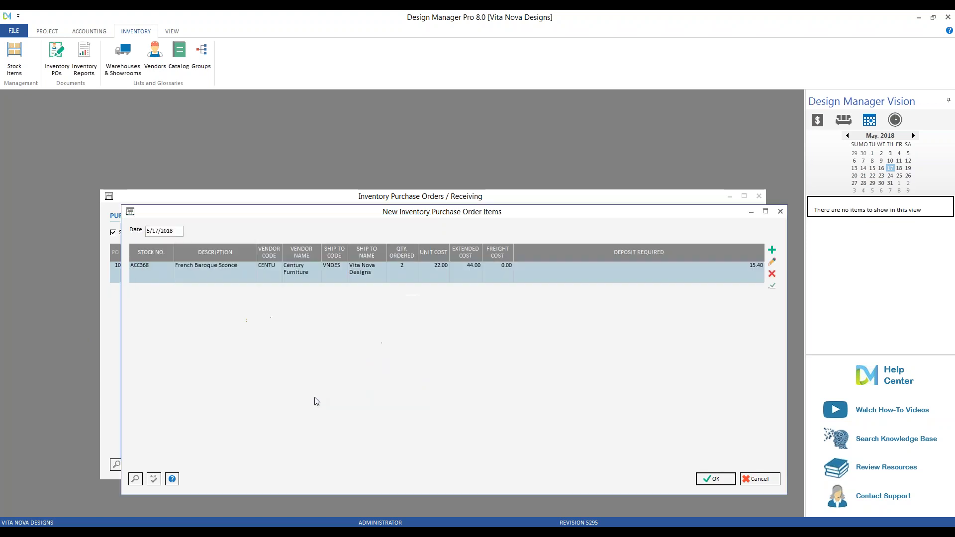
Step: Generate the sconce purchase order, check its print preview down to the deposit line, and close the inventory purchase orders window
left_click(717, 478)
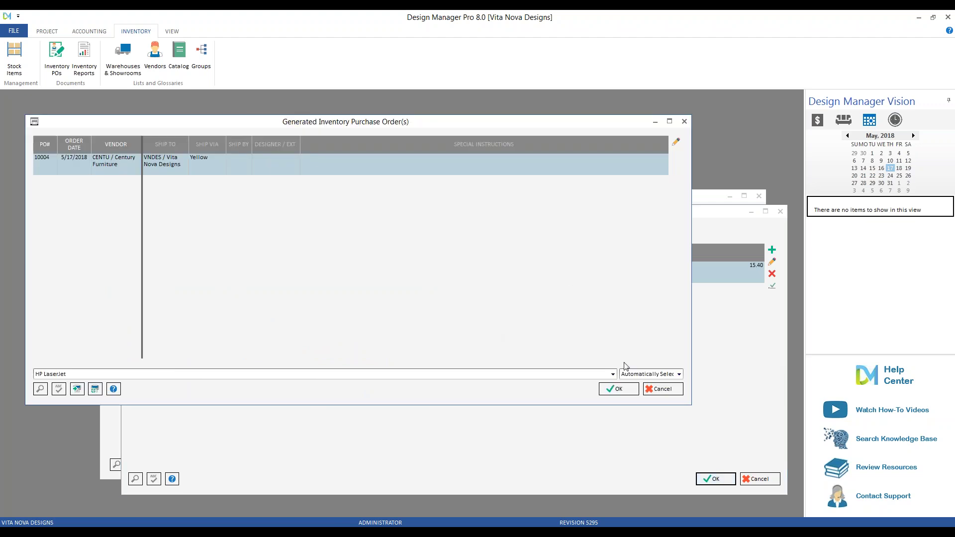
left_click(624, 389)
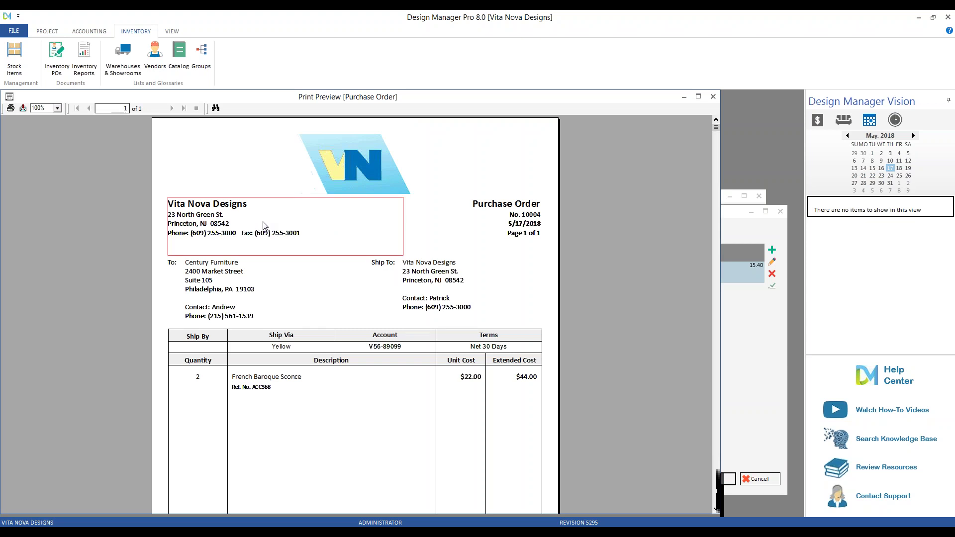
scroll(262, 225, "down", 3)
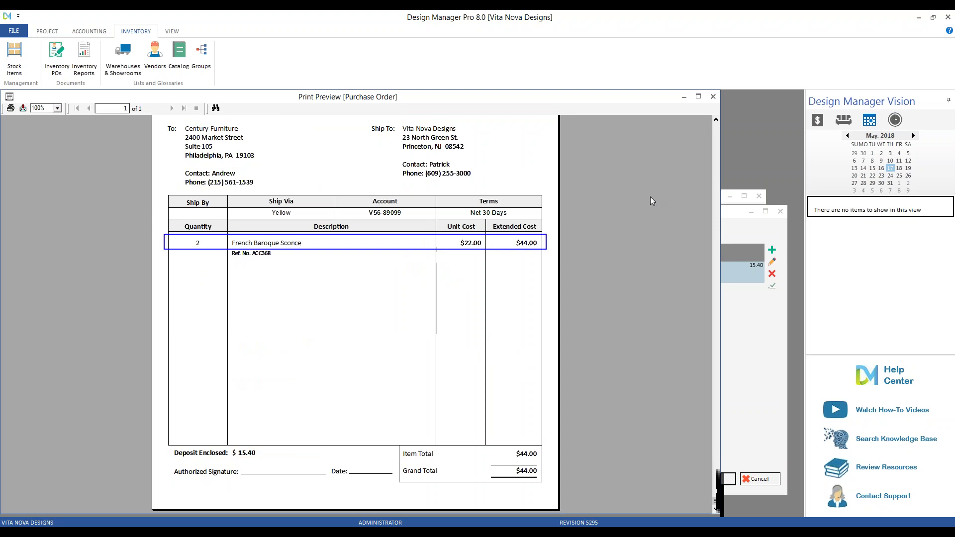
left_click(713, 97)
left_click(460, 297)
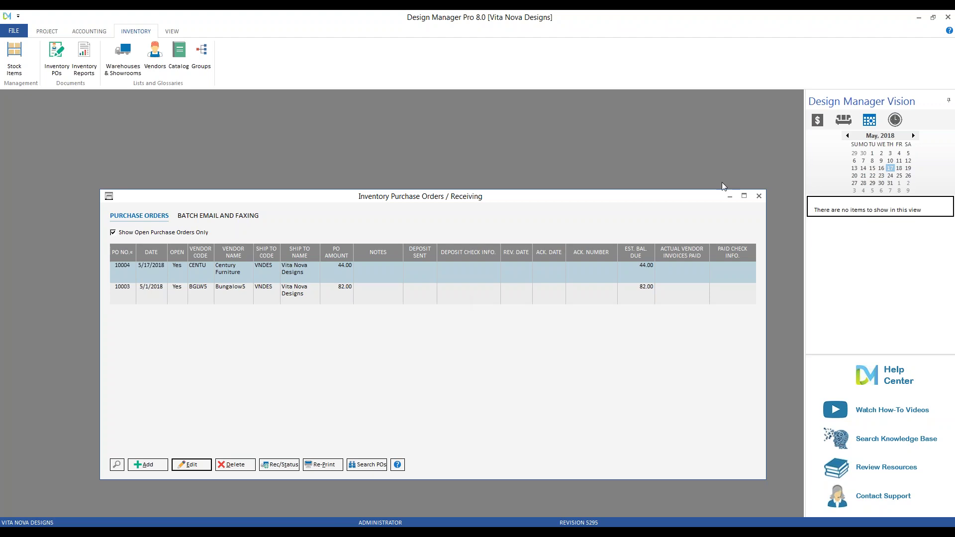
left_click(759, 196)
Step: Add a new accounting entry of type Deposit for Inventory PO and link it to the new Century Furniture purchase order
left_click(91, 32)
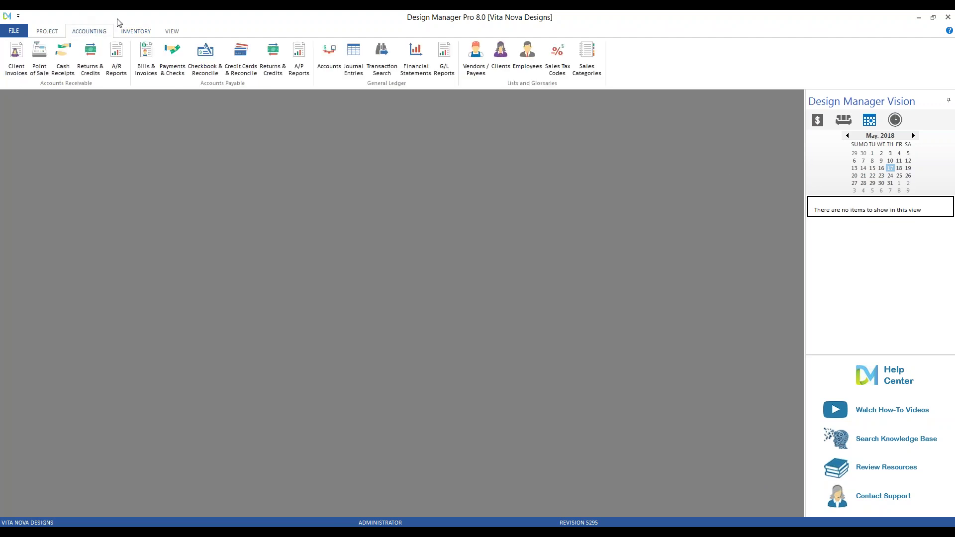
left_click(147, 60)
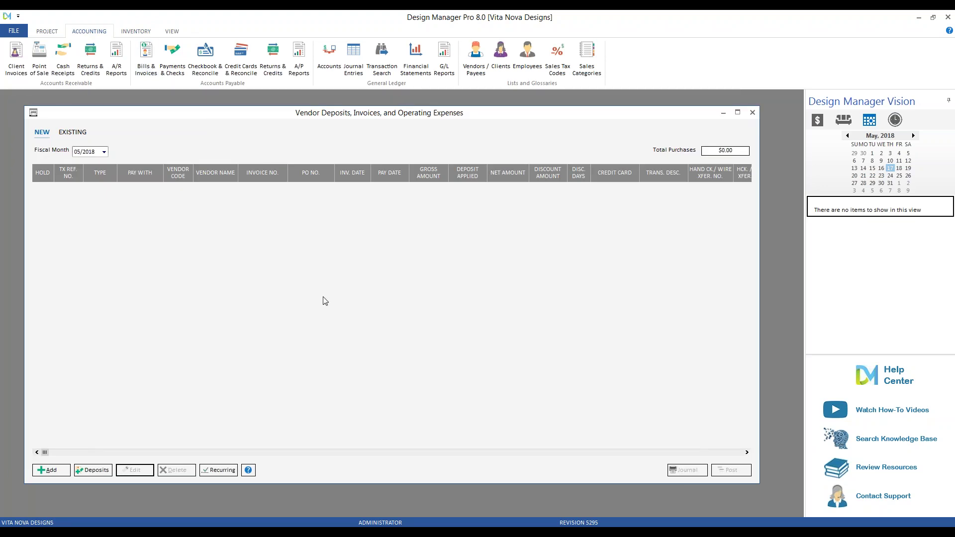
left_click(61, 470)
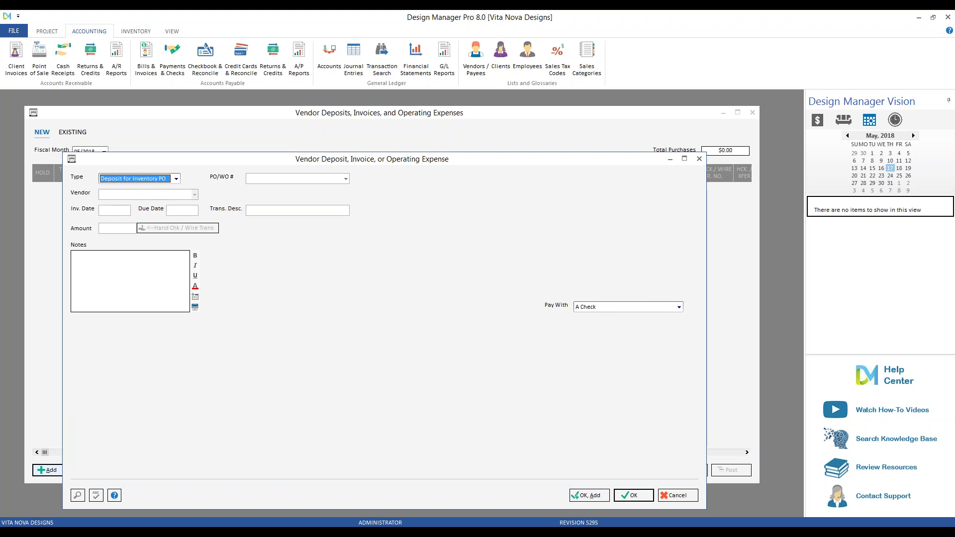
key("Down")
key("Tab")
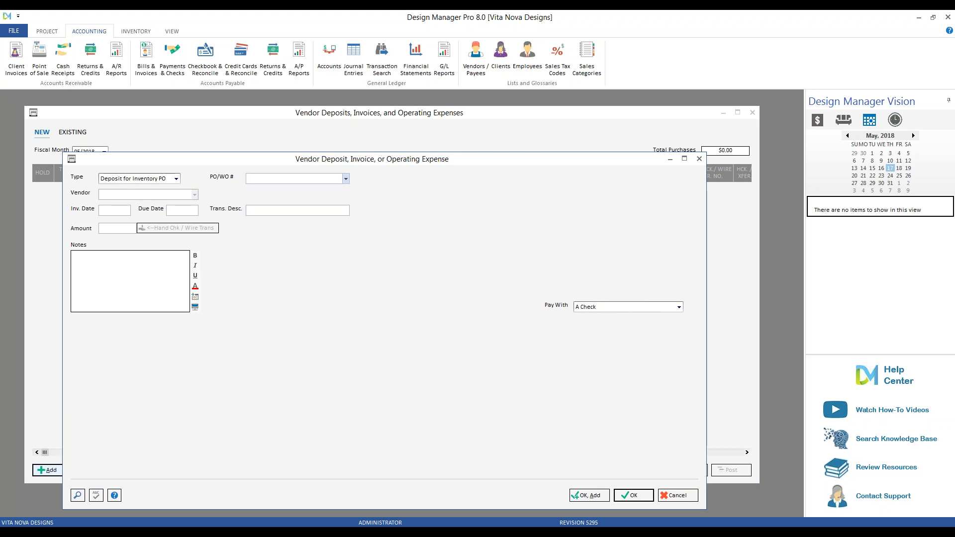
type("10004")
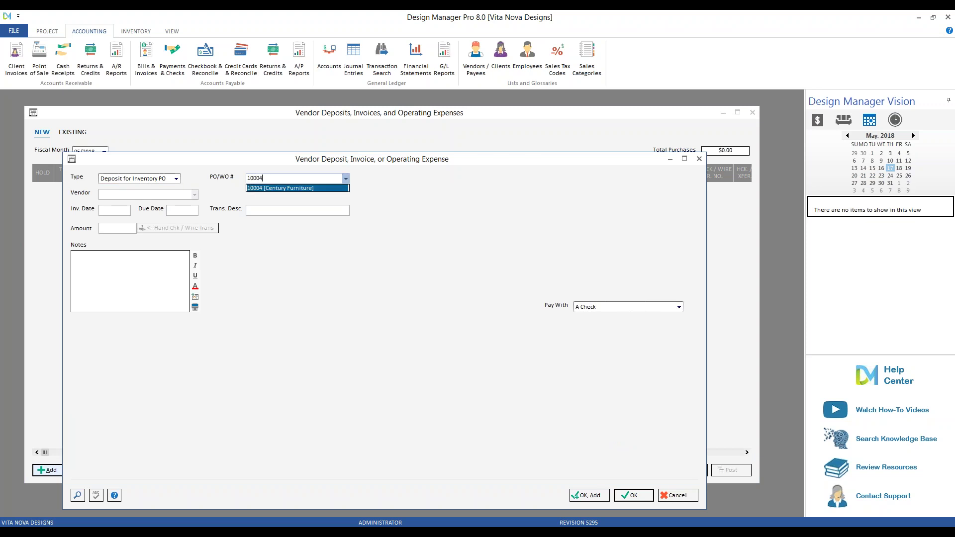
key("Return")
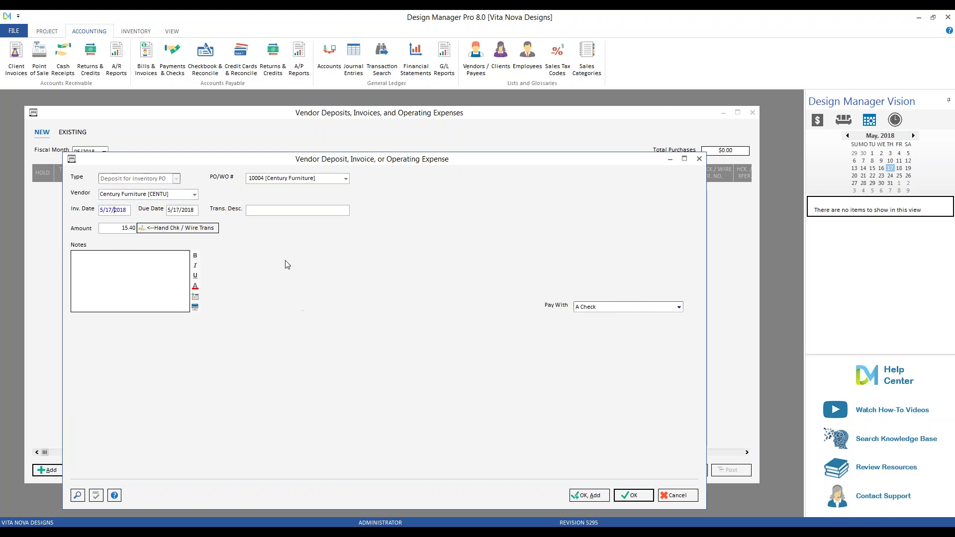
Step: Describe the deposit as "dep. on sconces", set it to be paid with American Express, and save the entry
left_click(256, 210)
type("dep. on sconces")
left_click(612, 308)
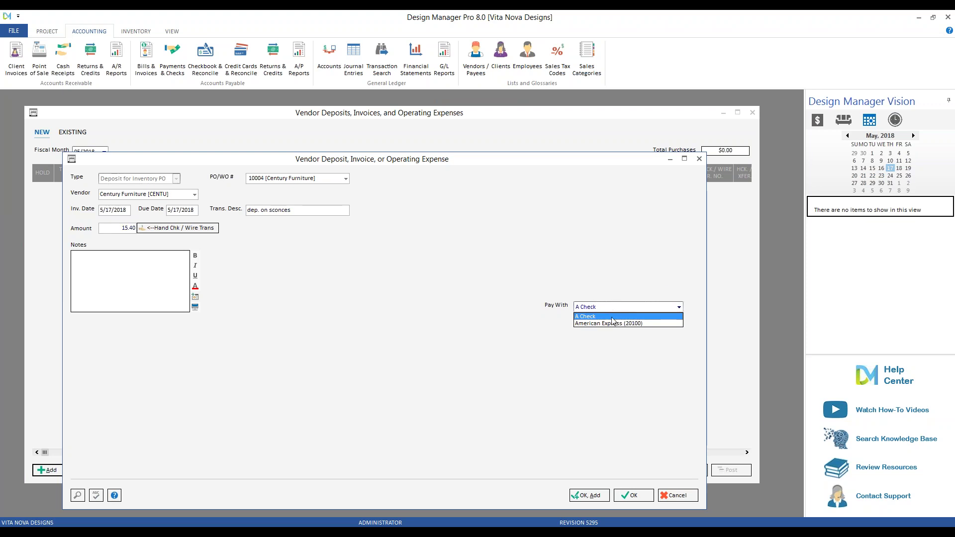
left_click(611, 323)
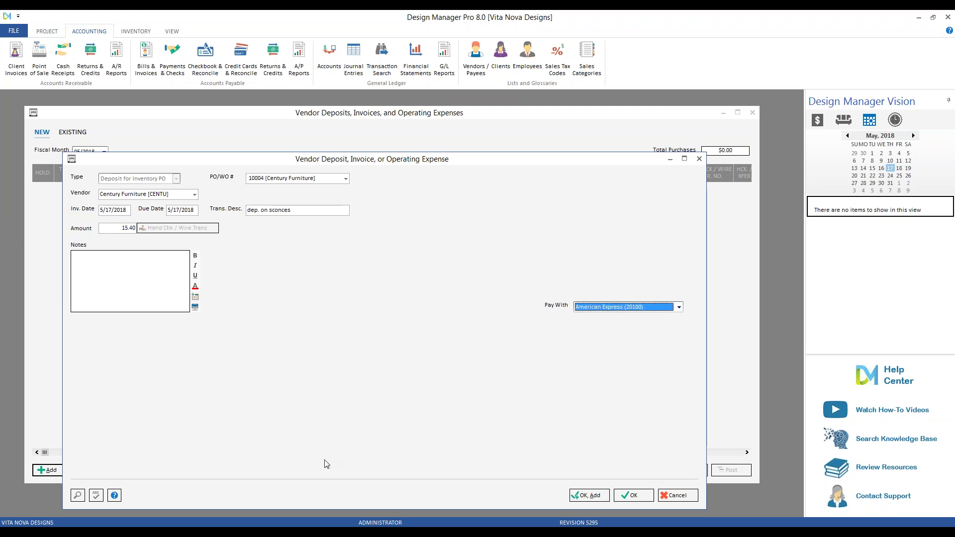
left_click(635, 496)
Step: Post the sconce deposit into 05/2018, review it among the existing entries, and return to the new entries list
left_click(727, 471)
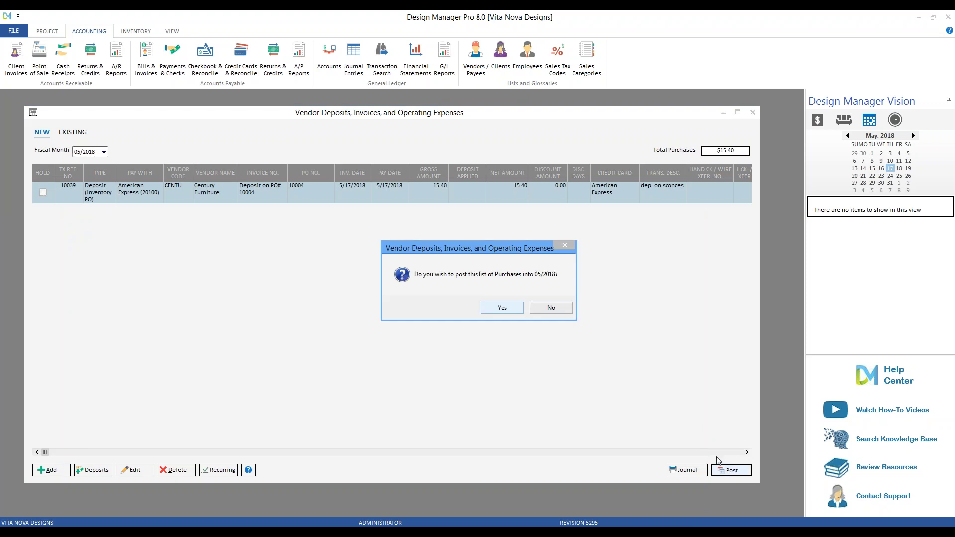
left_click(501, 308)
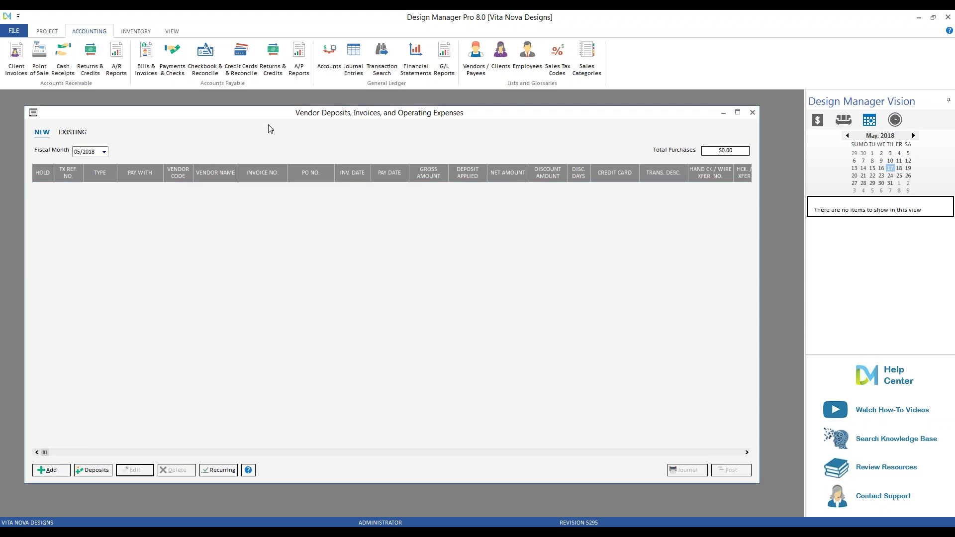
left_click(73, 132)
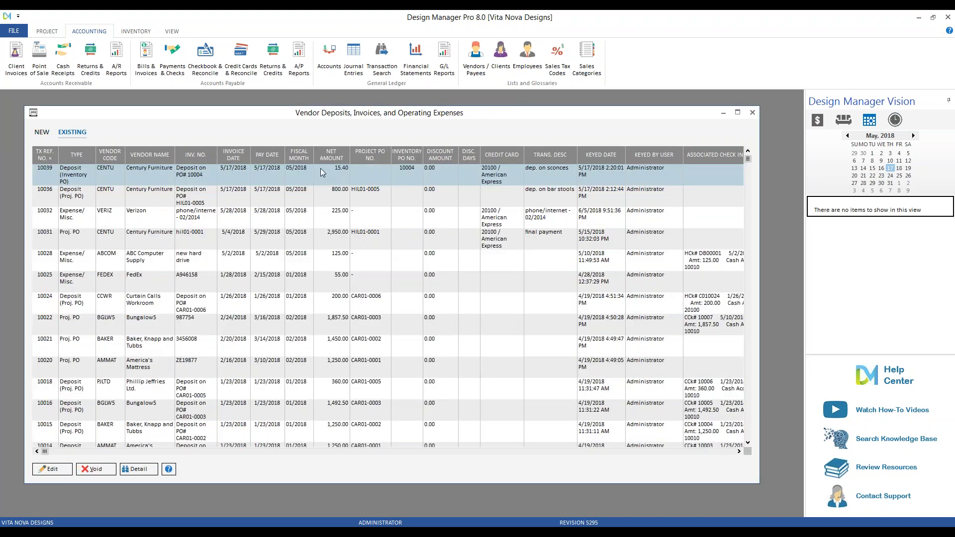
left_click(259, 169)
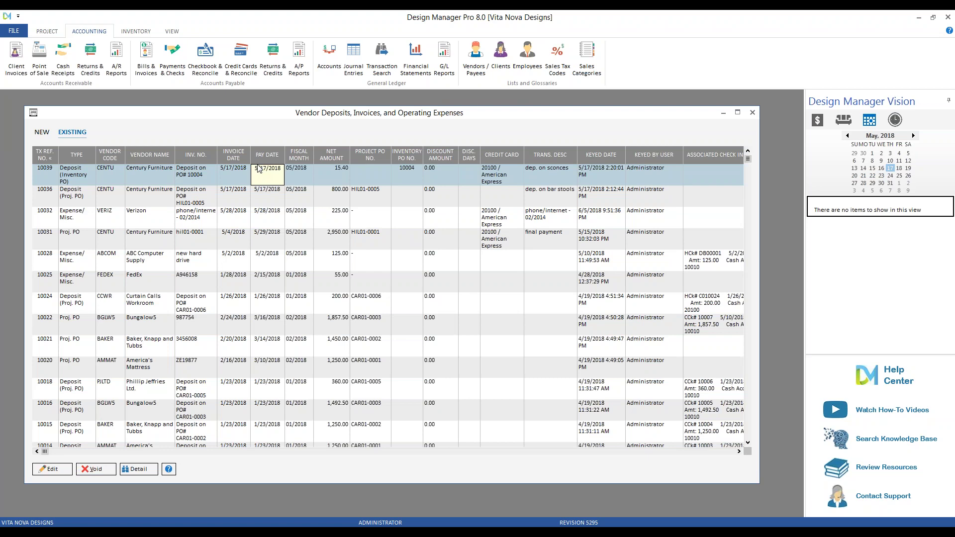
left_click(41, 132)
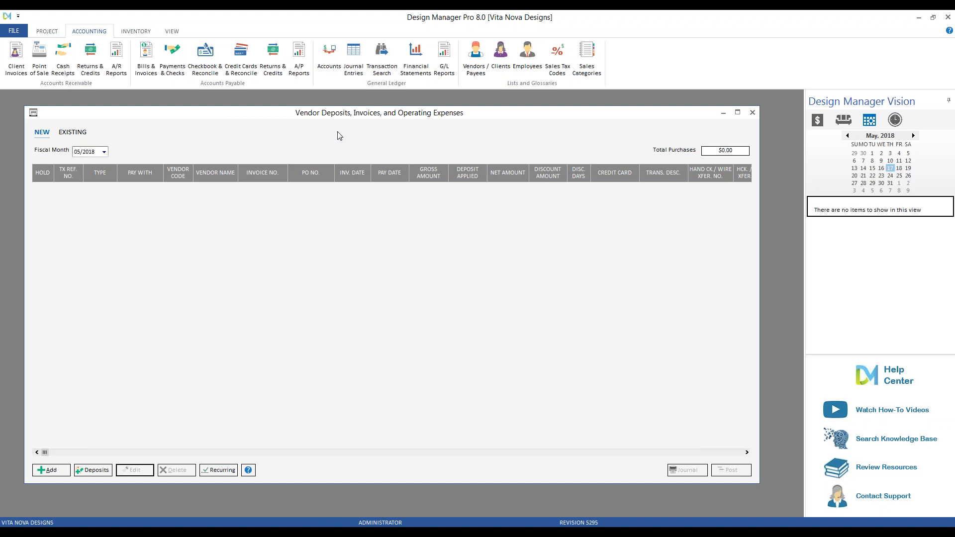
Step: Open the quick-add vendor deposits window, move and enlarge it, and look over the open purchase orders with unpaid deposits
left_click(99, 470)
left_click_drag(209, 187, 164, 130)
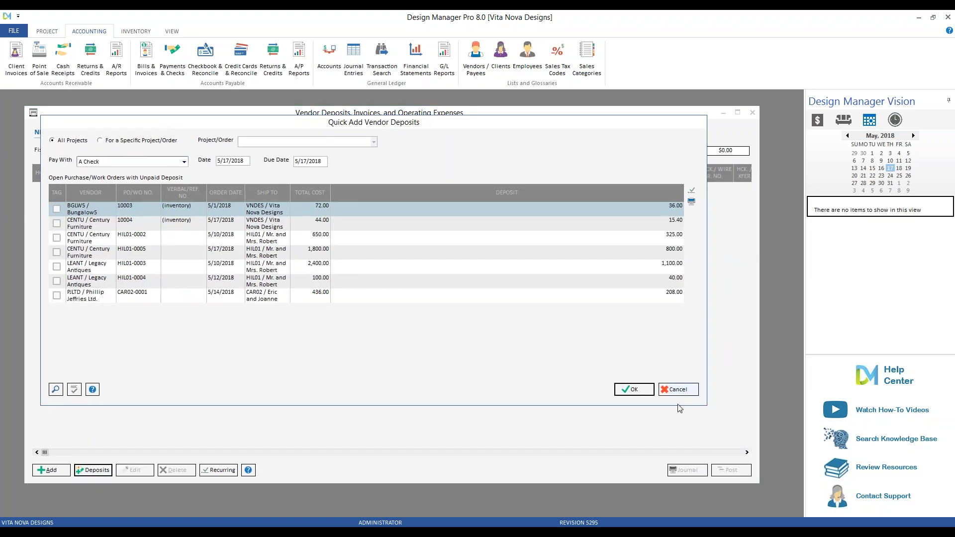
left_click_drag(705, 407, 750, 454)
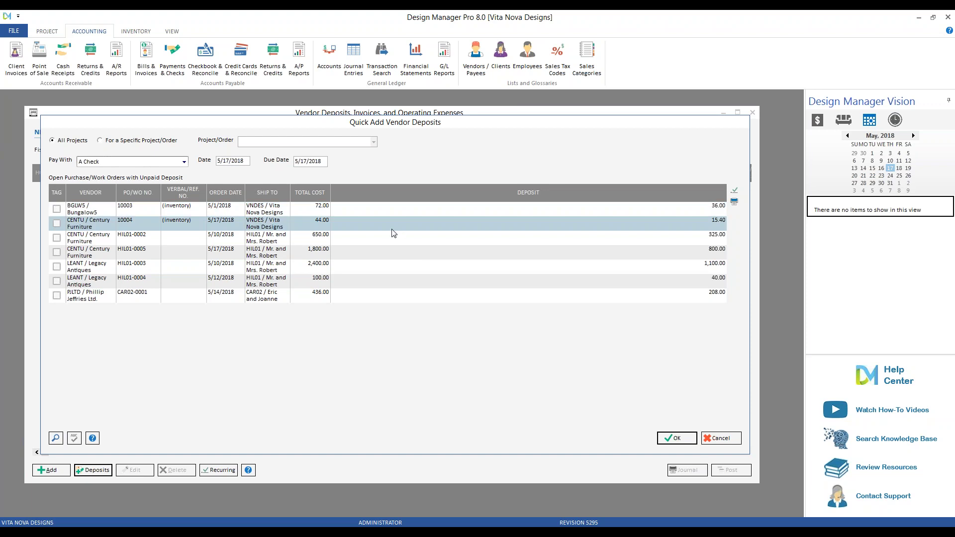
left_click(389, 265)
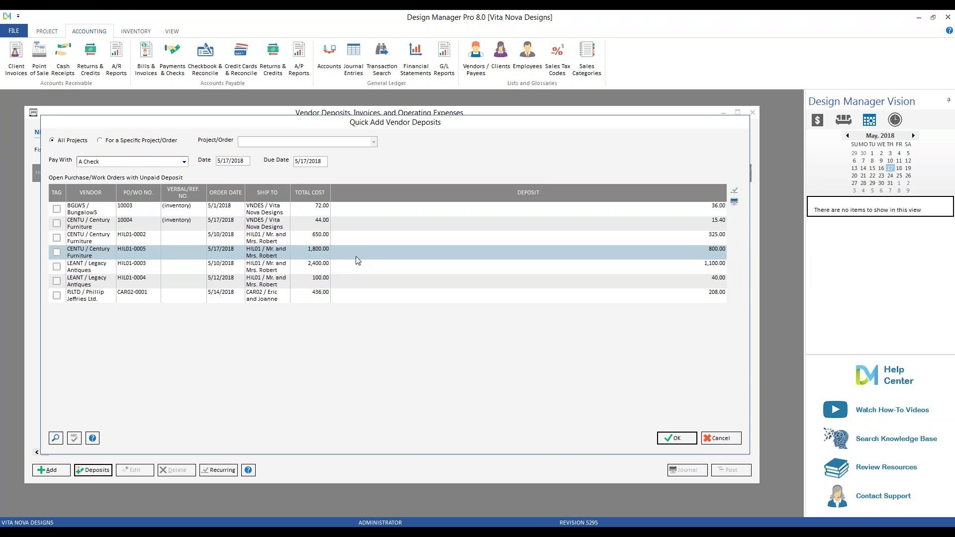
left_click(190, 210)
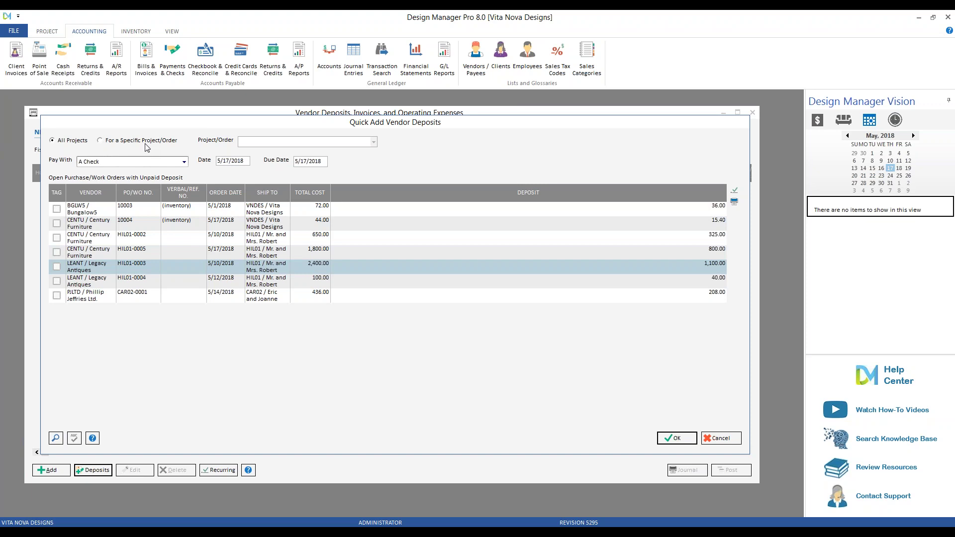
Step: Limit the open purchase orders to project HIL01, review them, and show all projects again
left_click(100, 140)
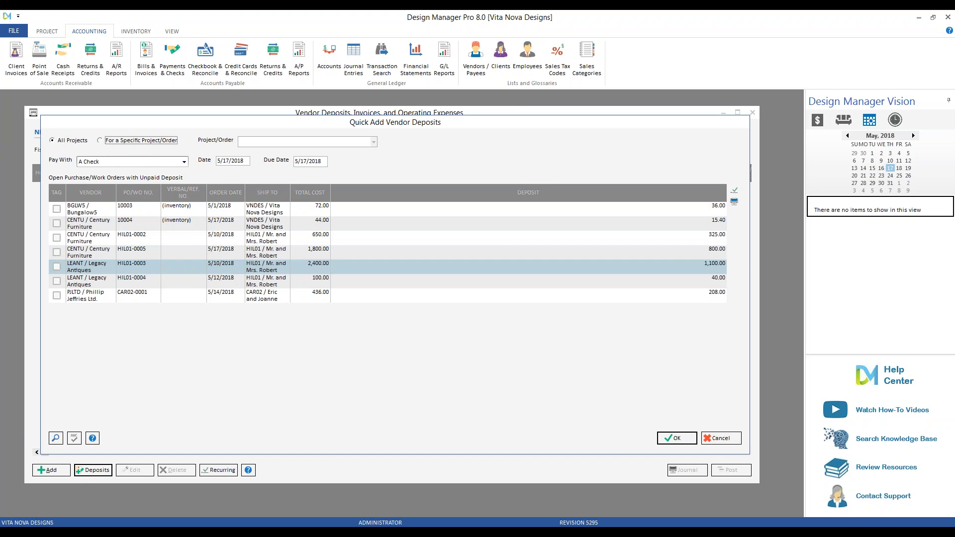
left_click(373, 143)
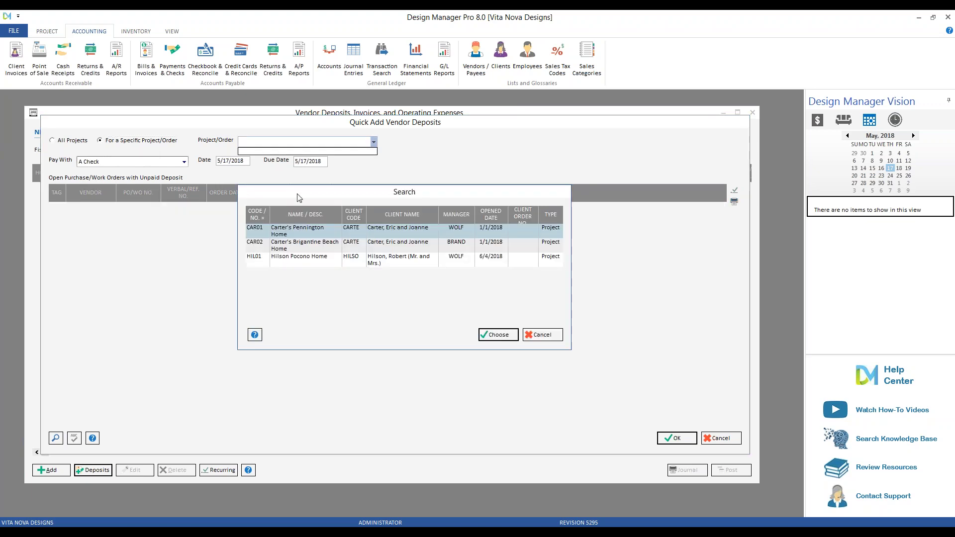
left_click(301, 260)
left_click(498, 334)
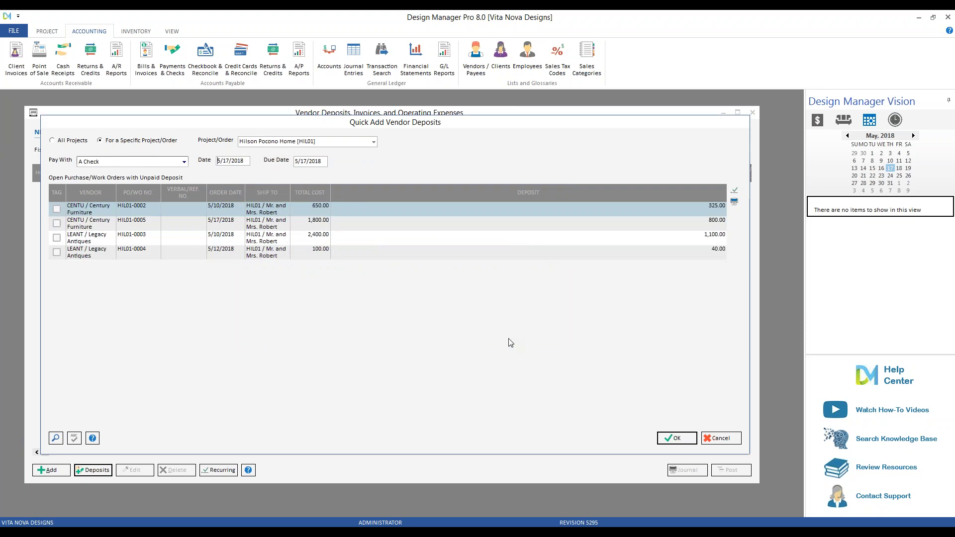
left_click(132, 250)
left_click(85, 141)
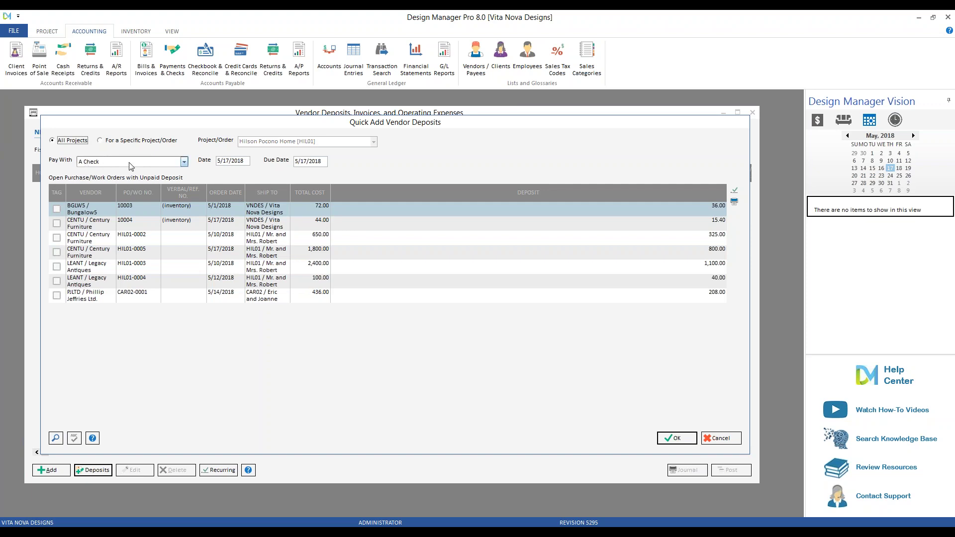
Step: Check the payment method and due date fields for the deposits without changing them
left_click(144, 162)
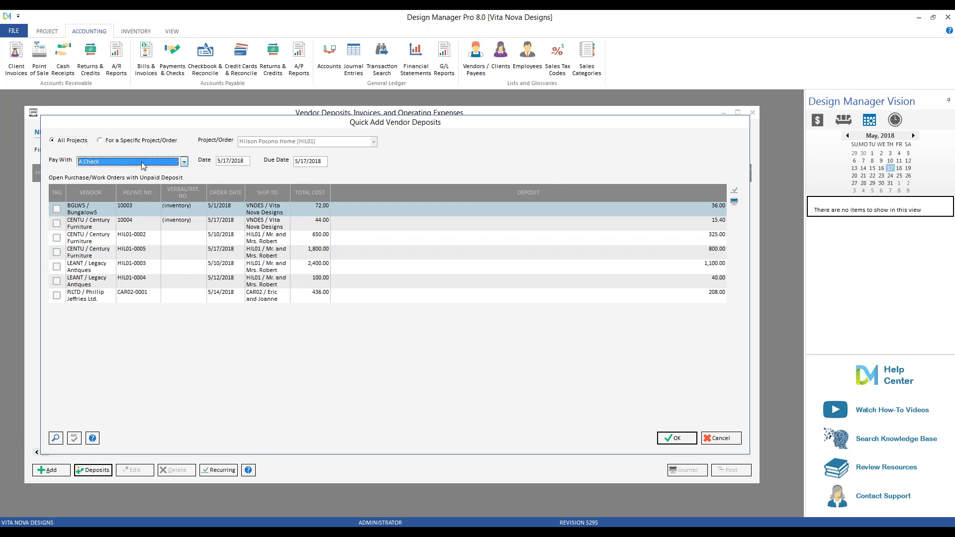
left_click(213, 177)
left_click(303, 161)
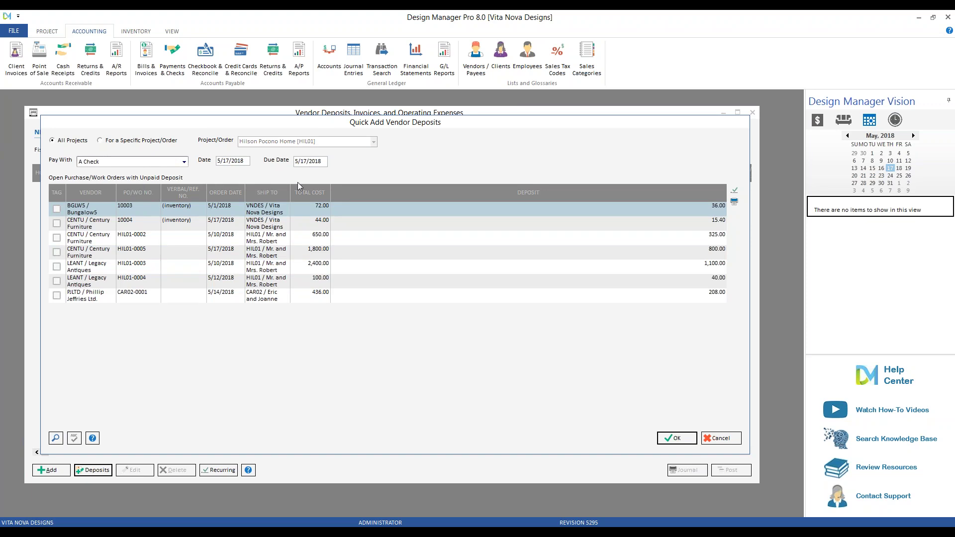
Step: Select purchase order HIL01-0003, preview its reprint down to the deposit line, and close the preview
left_click(58, 267)
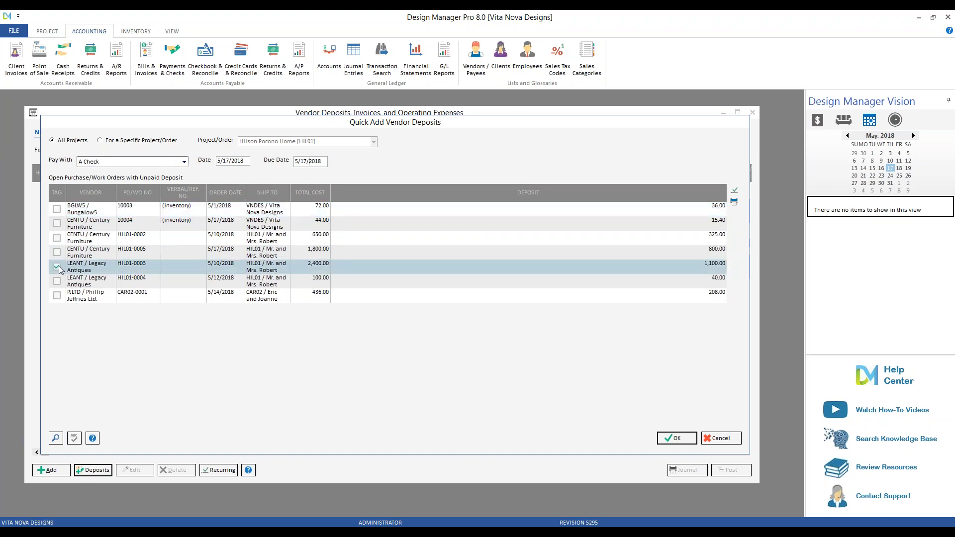
left_click(58, 267)
left_click(734, 201)
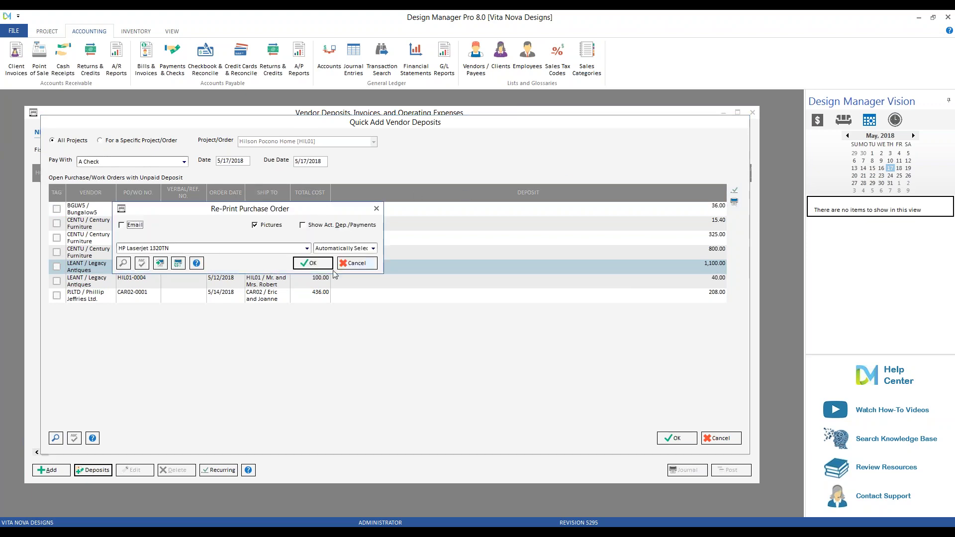
left_click(312, 263)
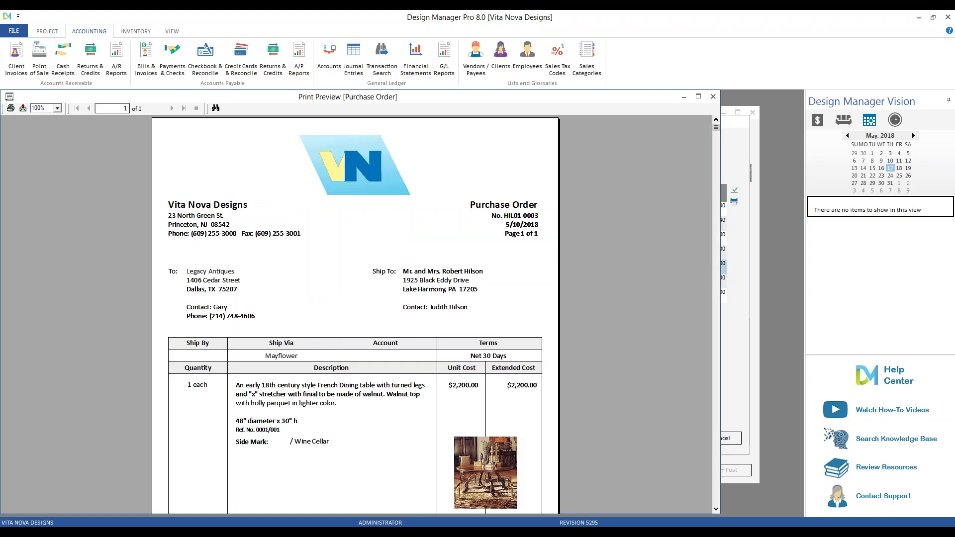
scroll(383, 265, "down", 3)
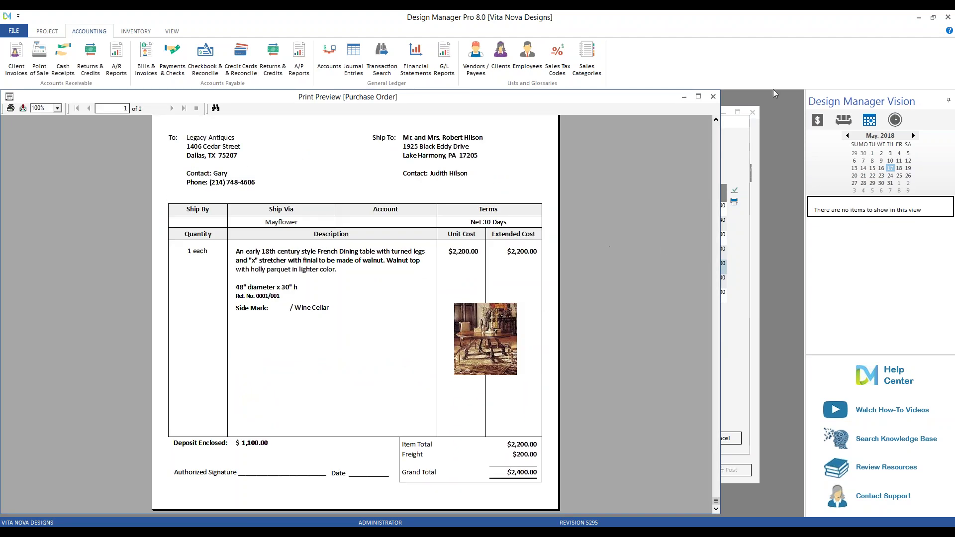
left_click(714, 97)
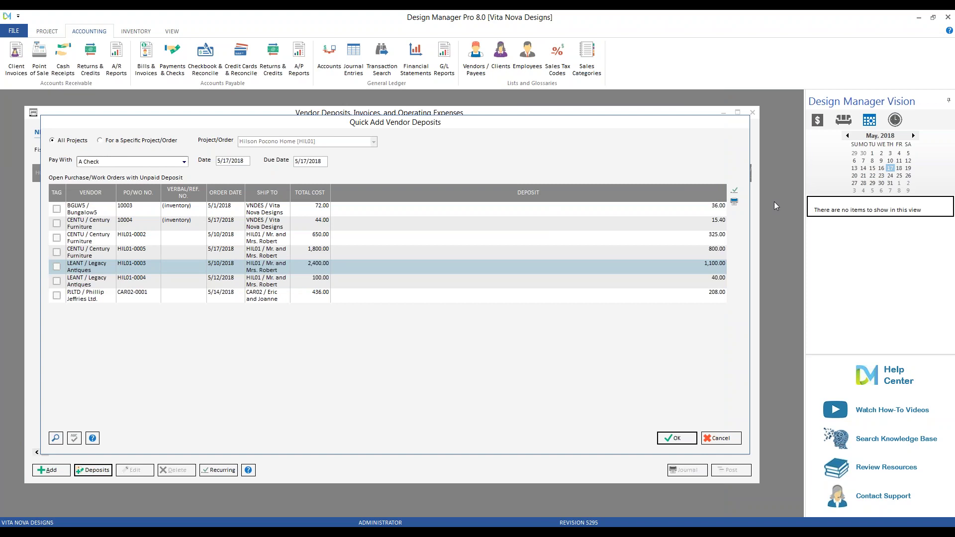
Step: Tag all open purchase orders for deposit payment at once and clear all the tags again
left_click(736, 191)
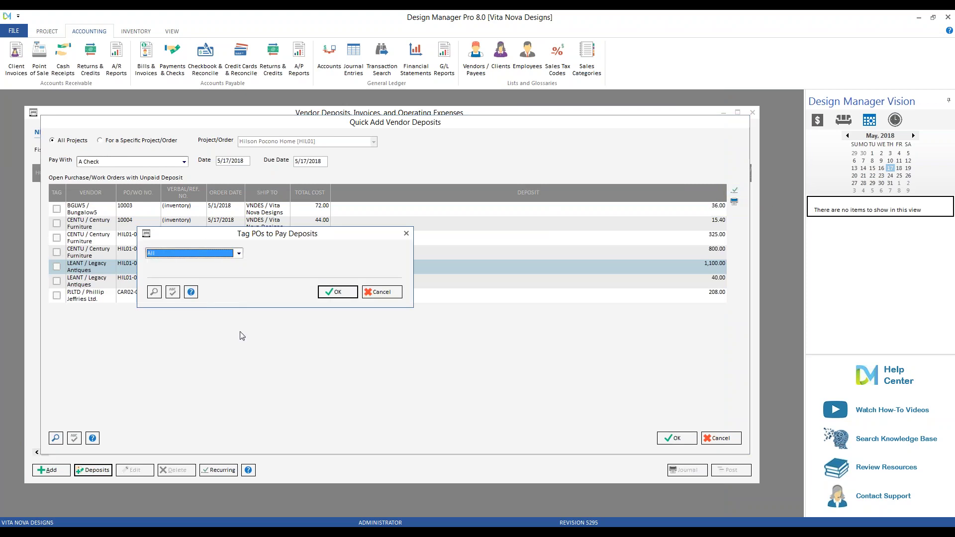
left_click(341, 294)
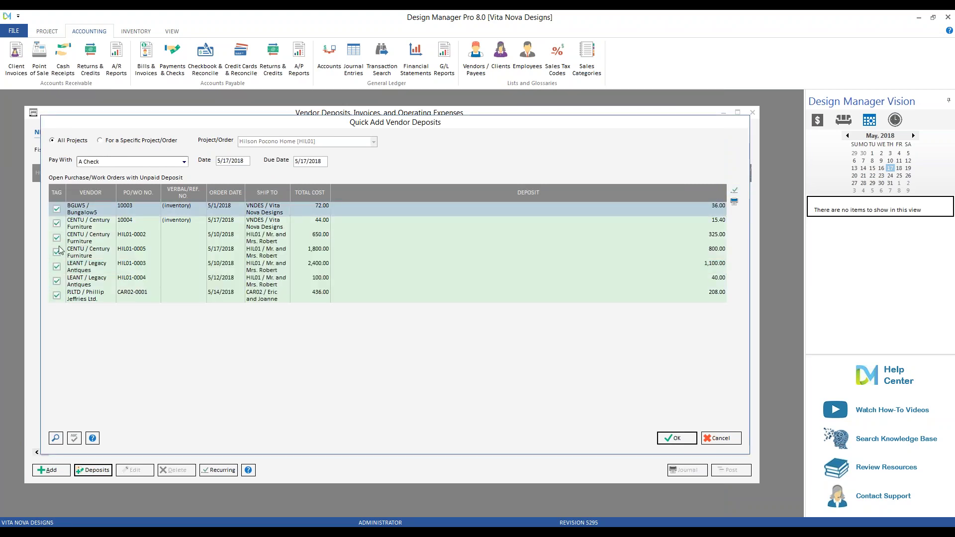
left_click(735, 191)
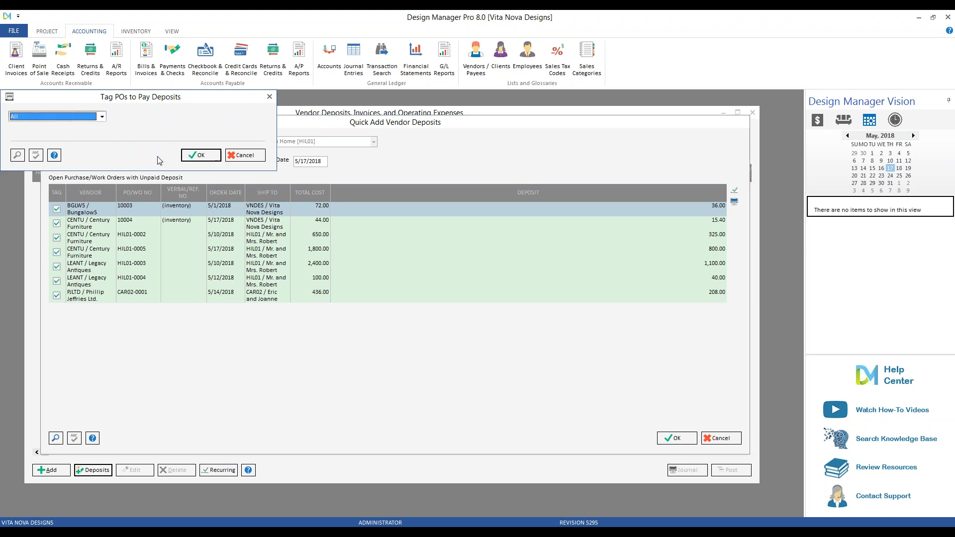
left_click(95, 116)
left_click(88, 140)
left_click(201, 155)
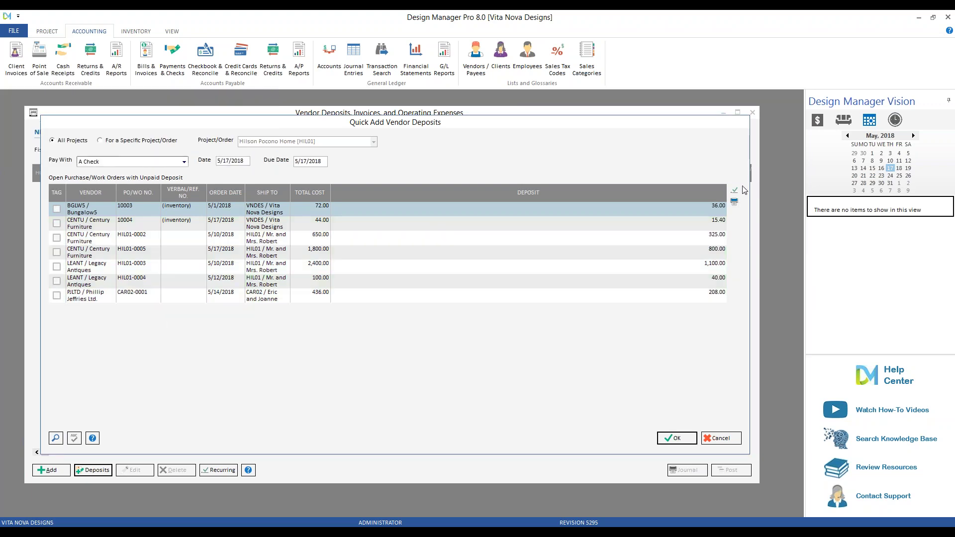
Step: Examine the other bulk tagging choices for purchase orders and leave them without tagging any
left_click(735, 190)
left_click(114, 129)
left_click(50, 144)
left_click(265, 169)
Step: Tag the Legacy Antiques purchase orders HIL01-0003 and HIL01-0004 and add their deposits as new entries
left_click(85, 269)
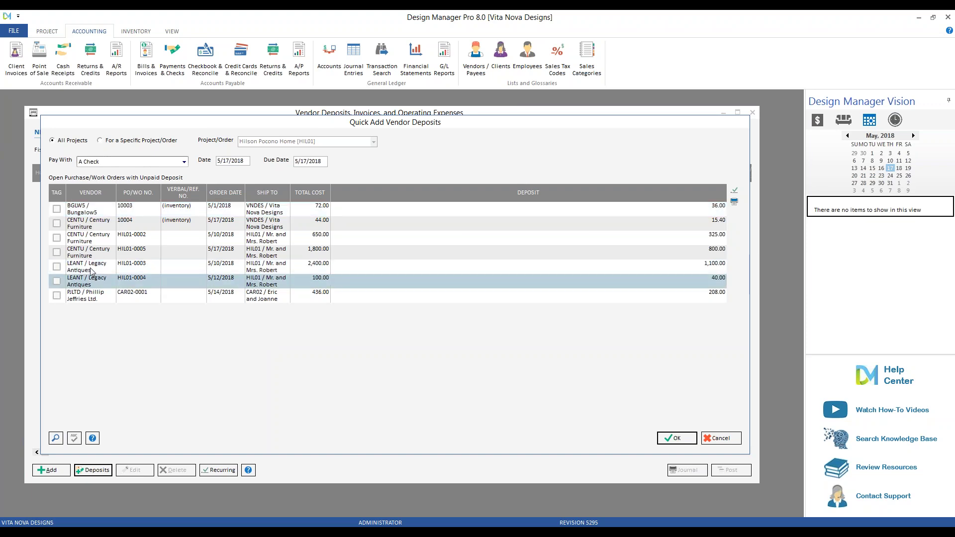
left_click(57, 267)
left_click(57, 281)
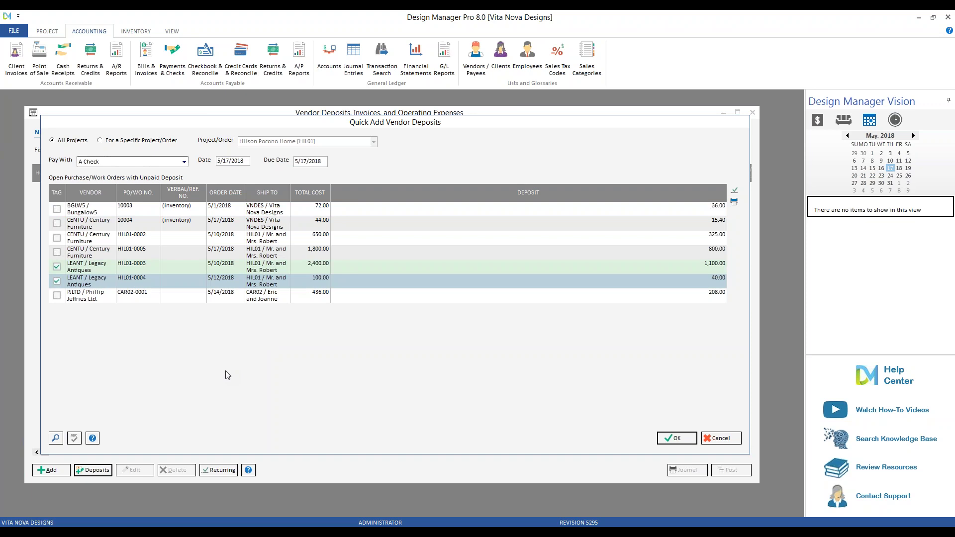
left_click(677, 439)
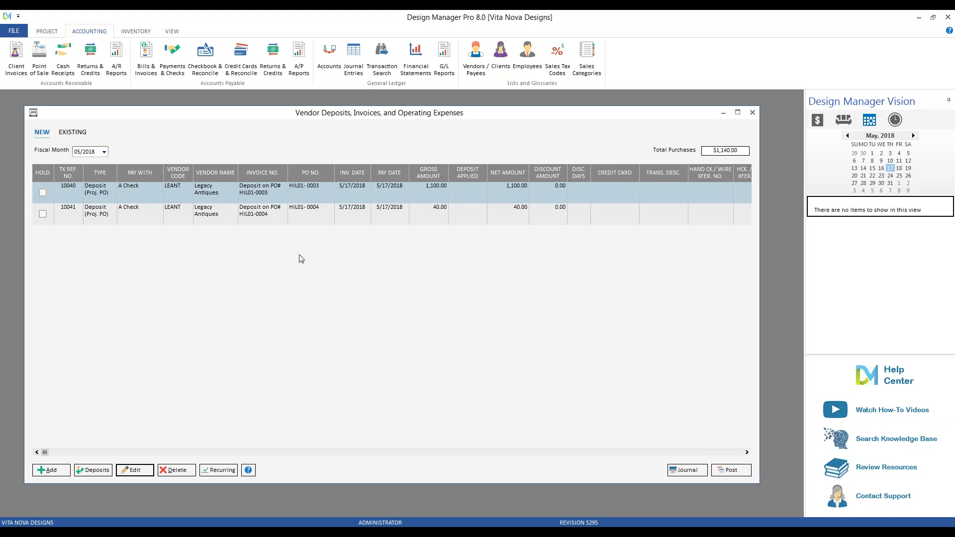
Step: Open the new deposit entry for purchase order HIL01-0003, review its notes and payment fields, and close it without saving
double_click(302, 196)
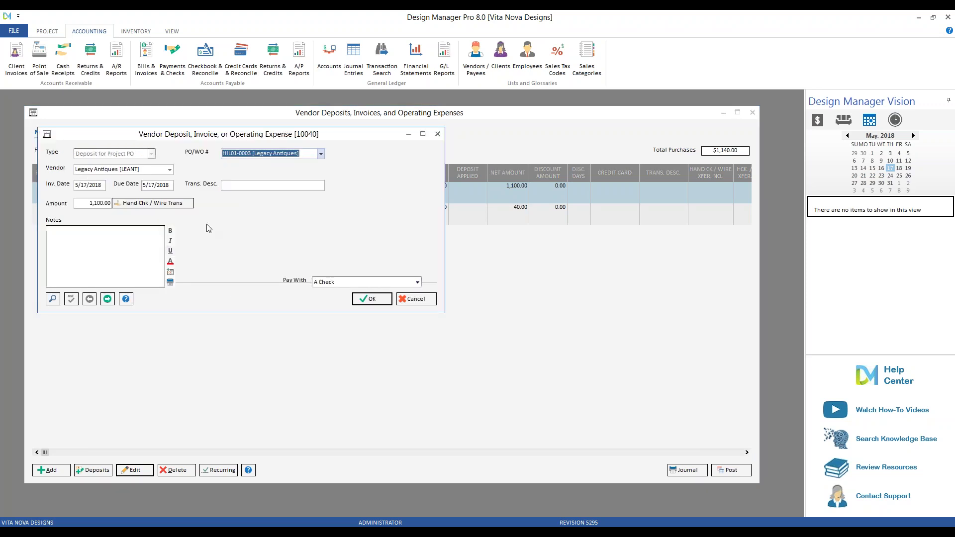
left_click(123, 236)
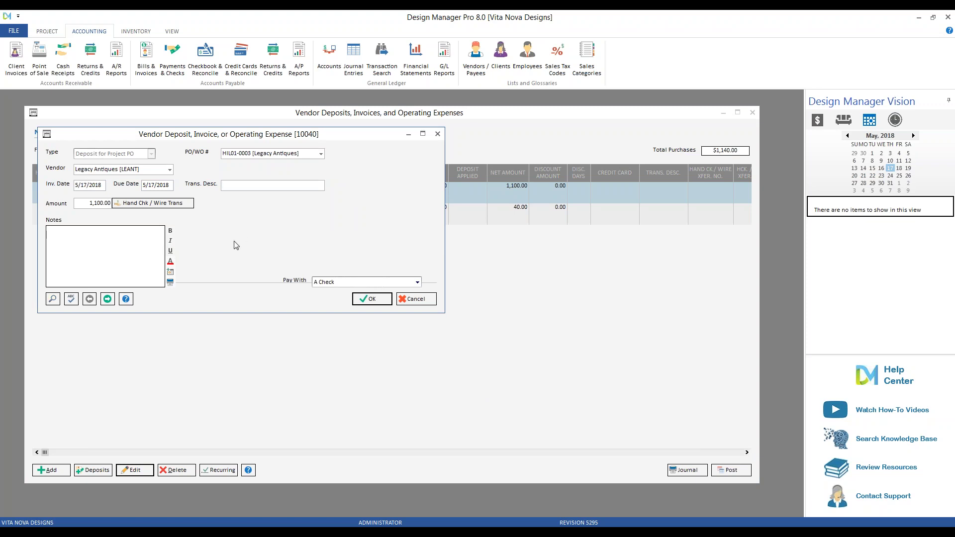
left_click(432, 303)
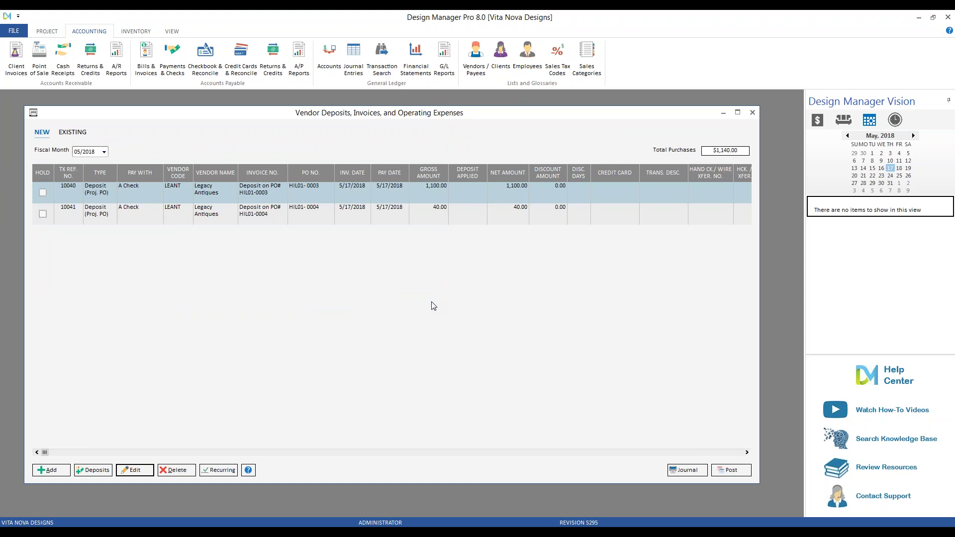
Step: Quick-add a deposit entry for the Bungalow5 inventory purchase order 10003, leaving the other orders untagged
left_click(94, 471)
left_click(78, 304)
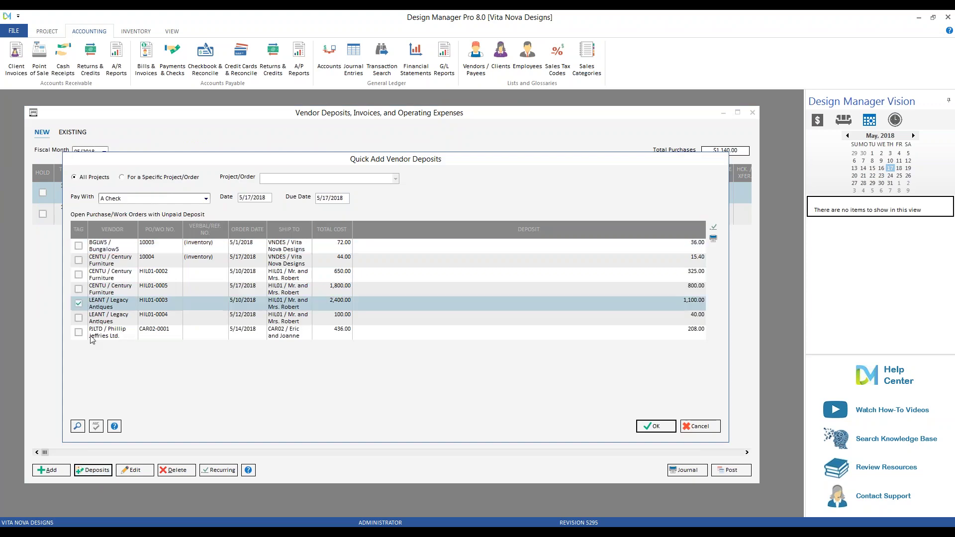
left_click(79, 246)
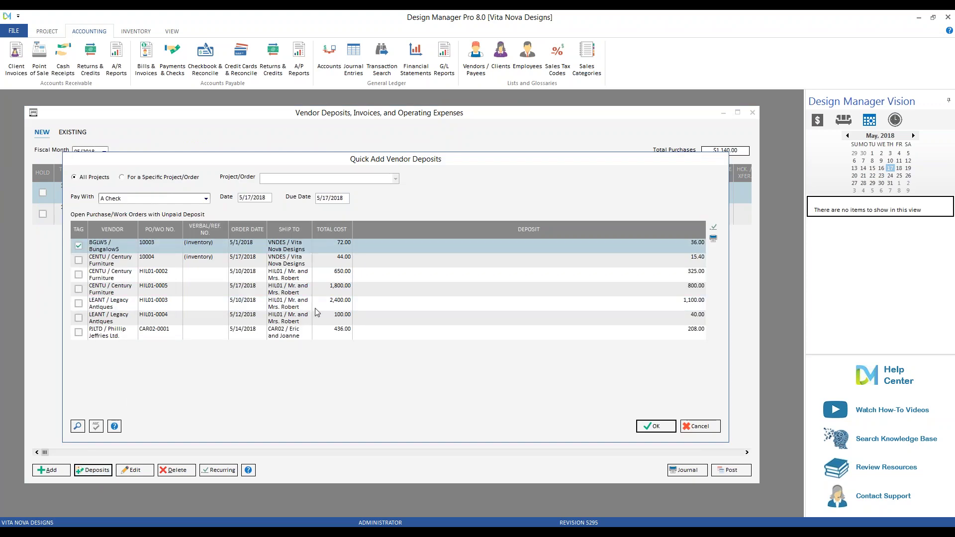
left_click(656, 427)
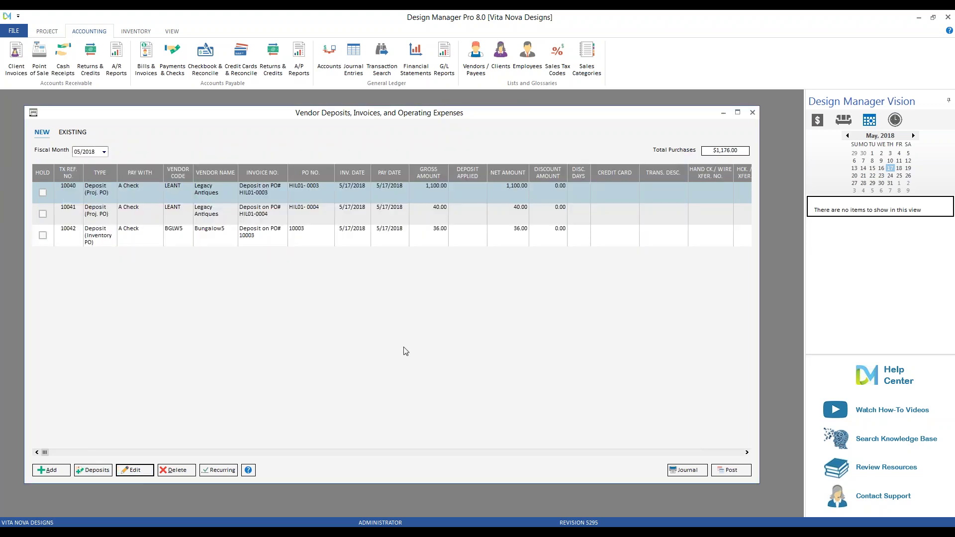
Step: Delete the Bungalow5 inventory deposit from the new entries and confirm the deletion
left_click(142, 237)
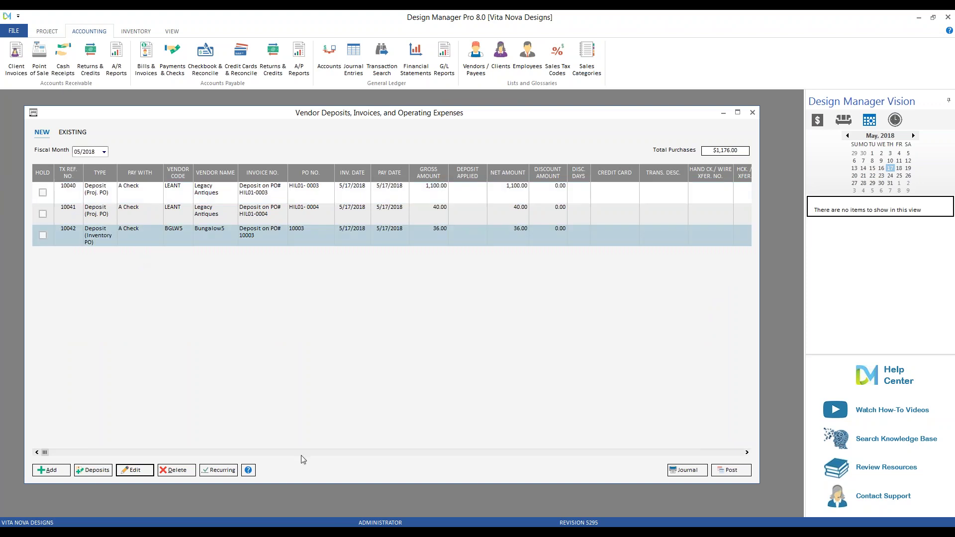
left_click(187, 471)
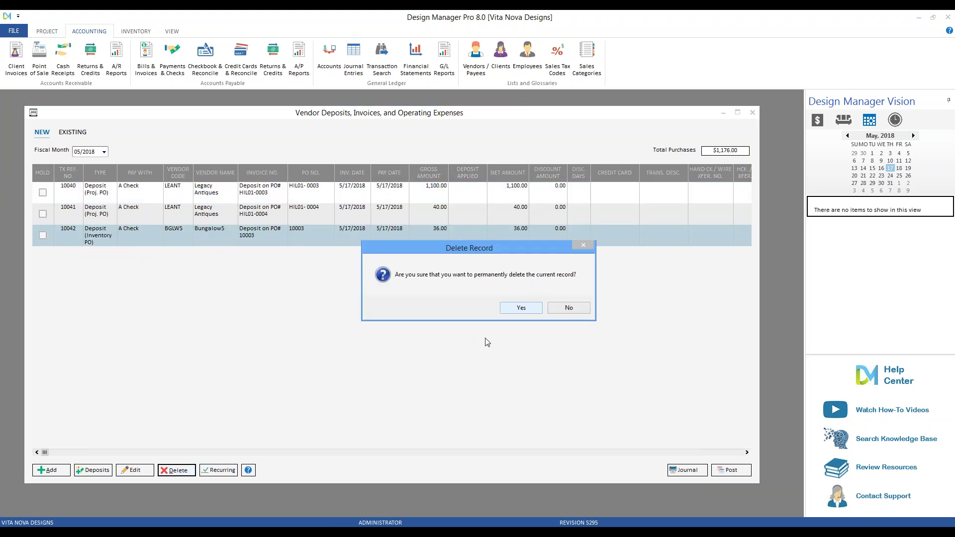
left_click(528, 314)
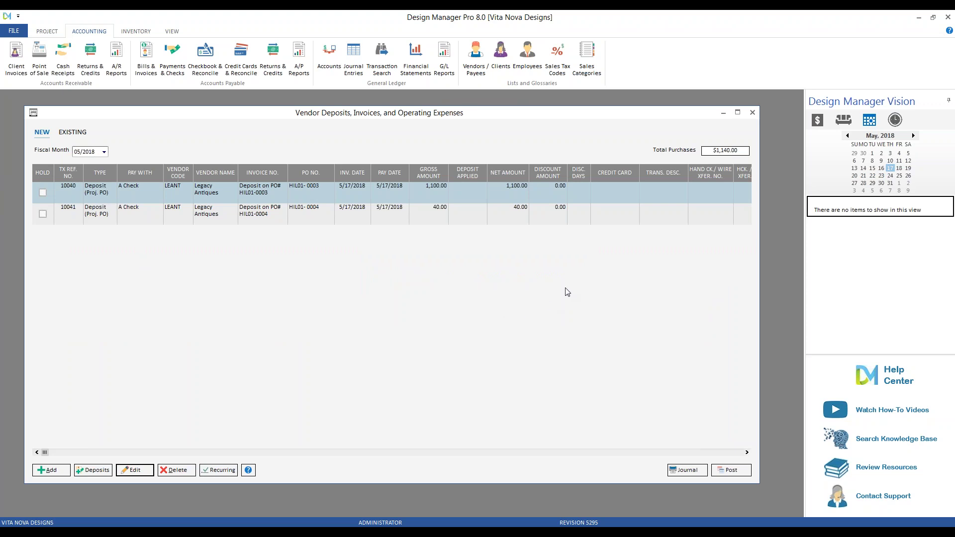
Step: Post the two Legacy Antiques deposits into 05/2018 and show the existing entries
left_click(731, 470)
left_click(503, 308)
left_click(73, 132)
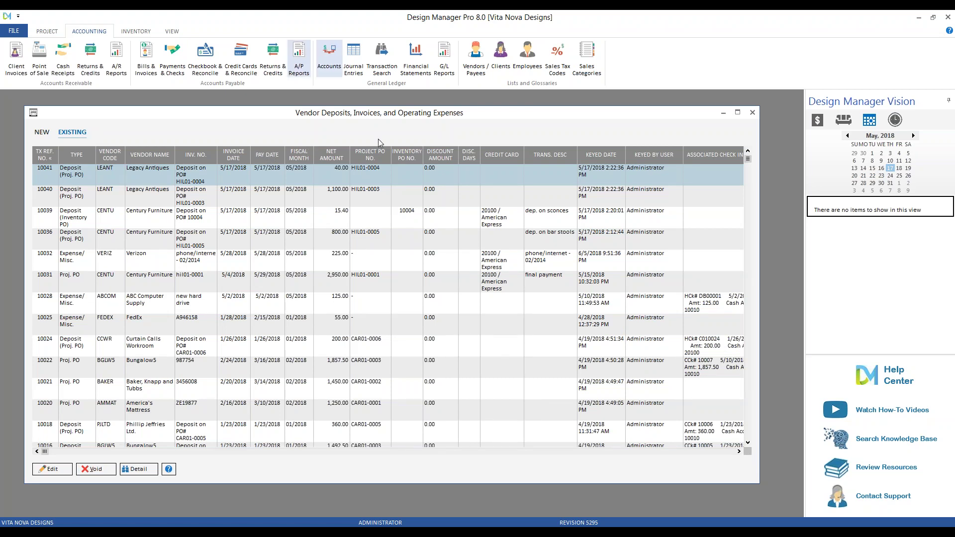
Step: Review the account detail and notes of the posted Century Furniture bar stools deposit and close the detail
left_click(384, 234)
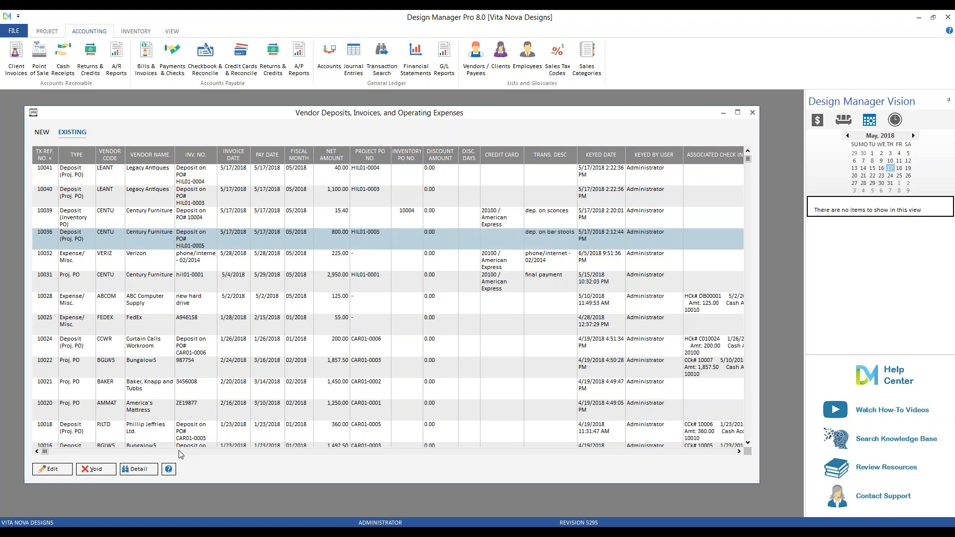
left_click(148, 473)
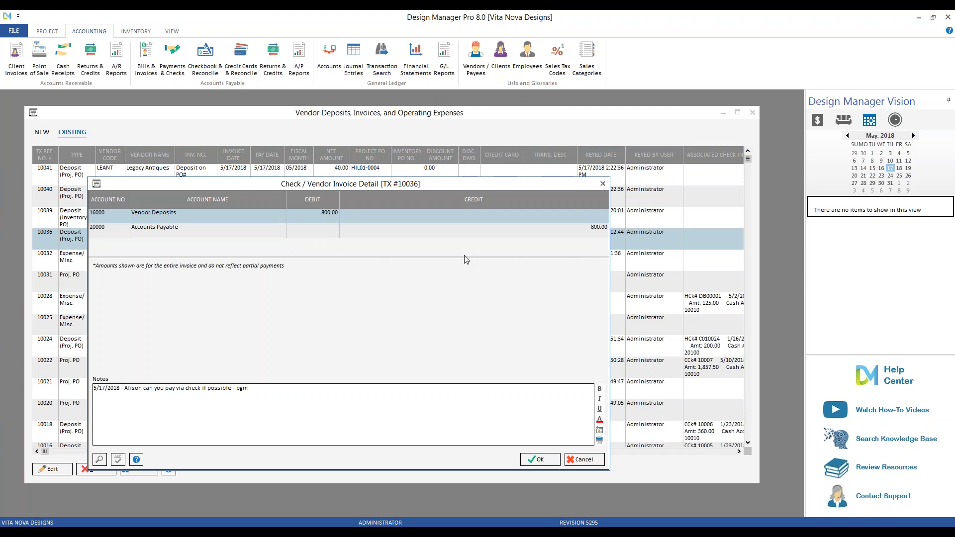
left_click(586, 460)
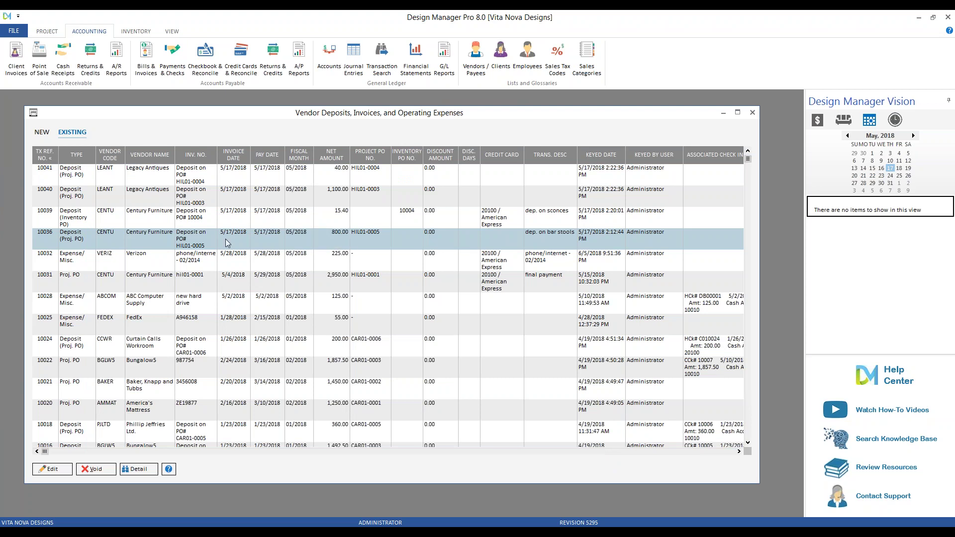
Step: Tag the Century Furniture deposit on HIL01-0005 for payment and start a check run from the 10010 - Cash - Checking account
left_click(171, 68)
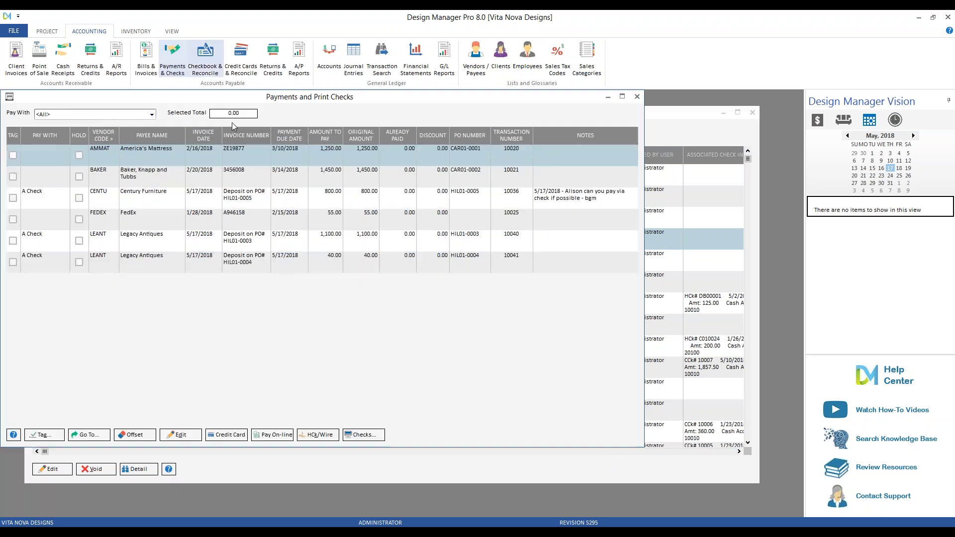
left_click(50, 219)
left_click(401, 456)
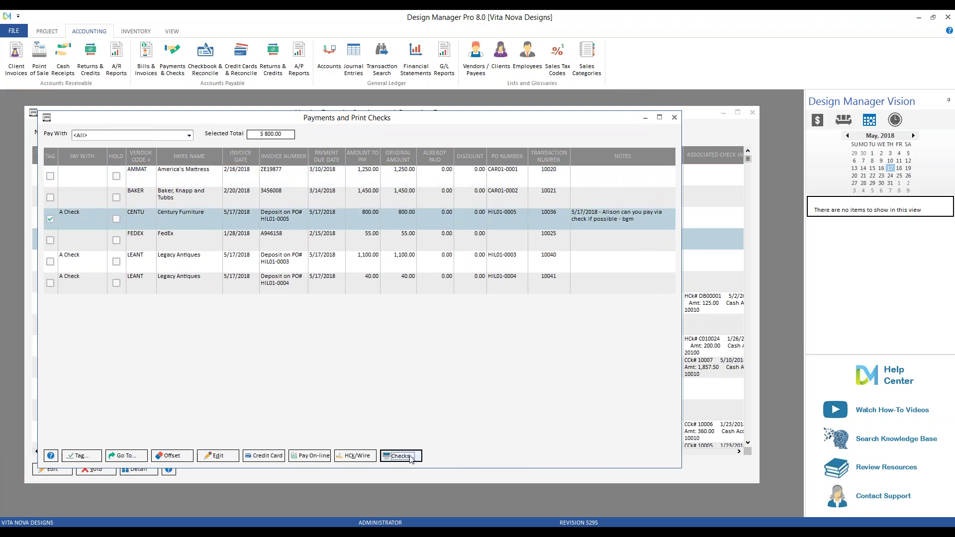
left_click(284, 230)
left_click(225, 243)
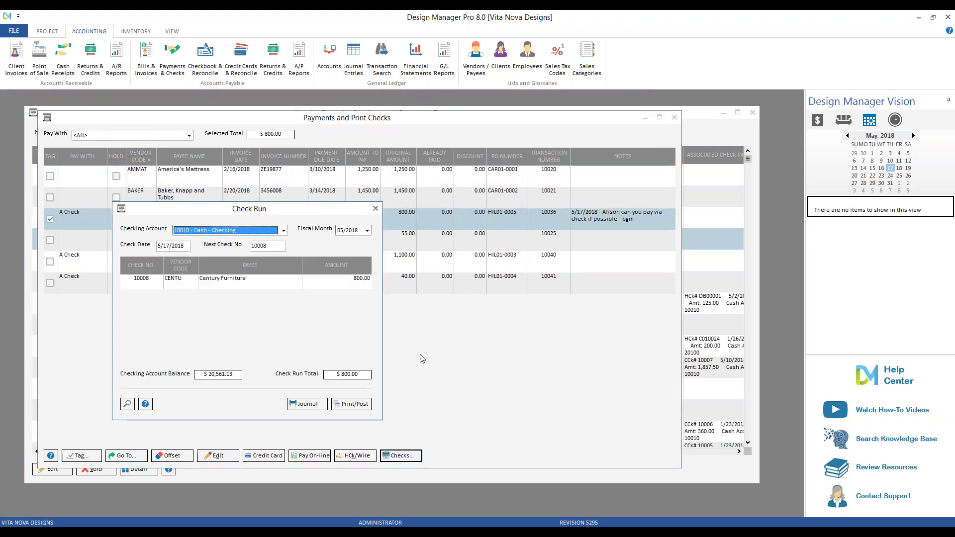
Step: Print the Century Furniture check with a preview, accept the check run, and close the payments window
left_click(362, 407)
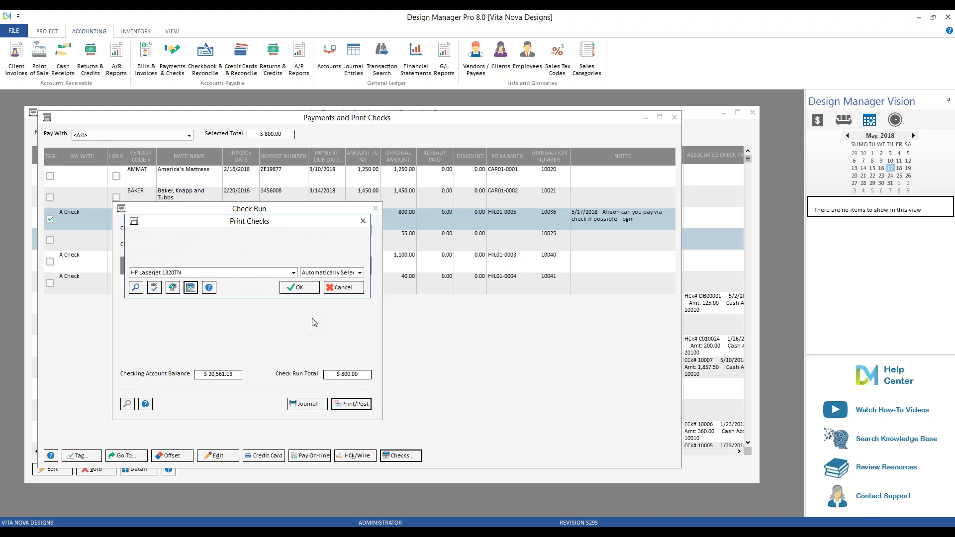
left_click(298, 288)
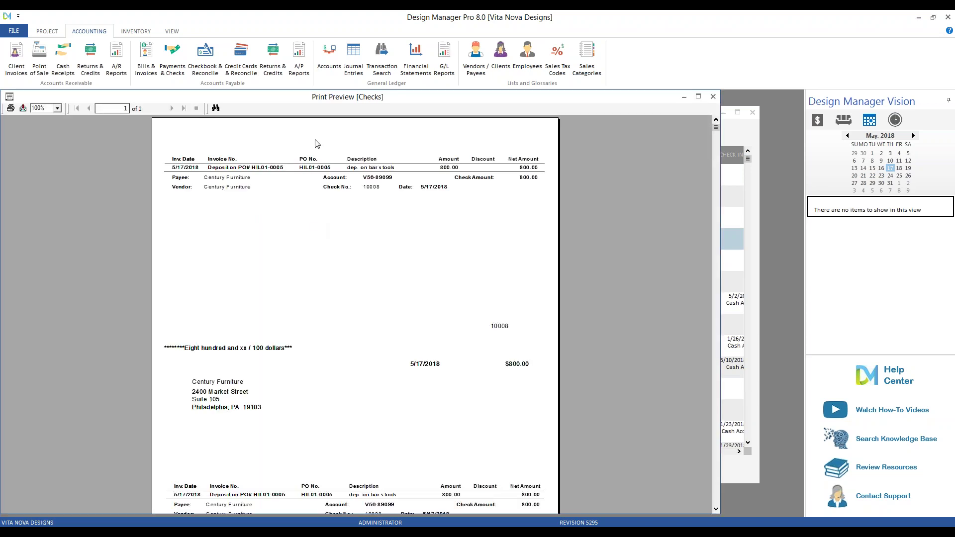
scroll(549, 343, "down", 3)
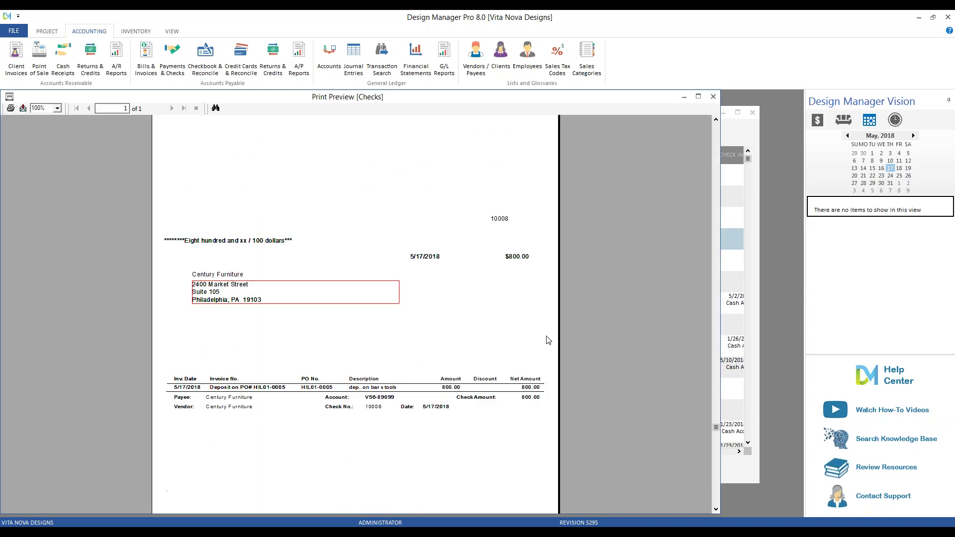
left_click(713, 96)
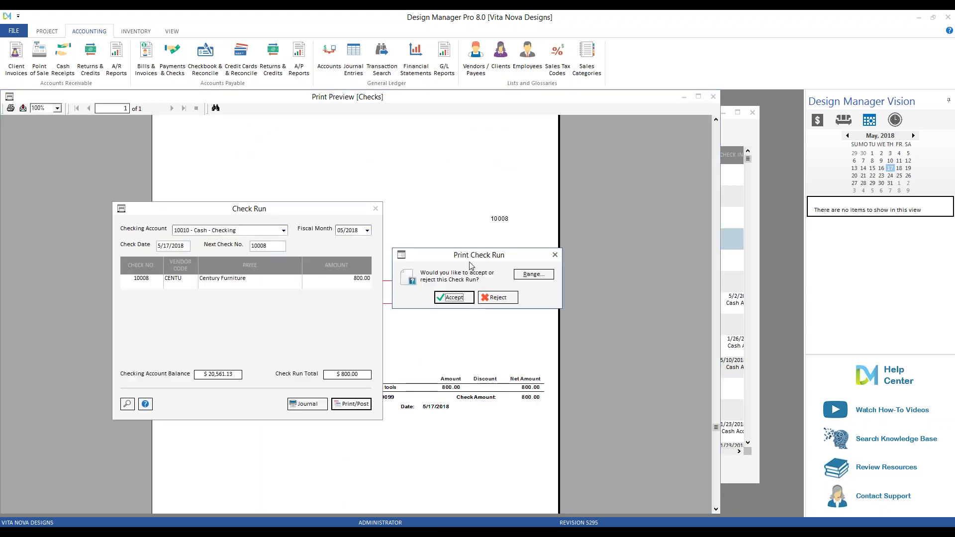
left_click(460, 297)
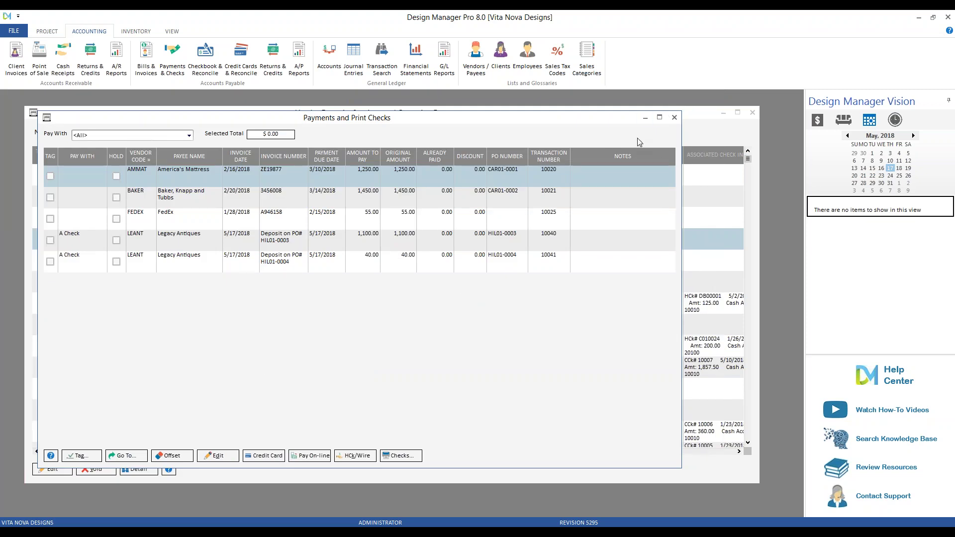
left_click(675, 117)
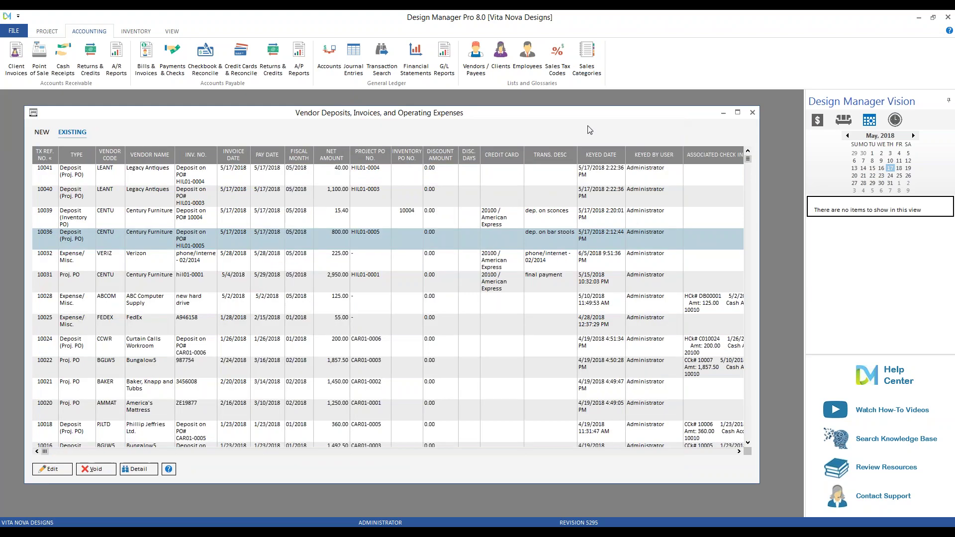
Step: Search the general ledger transactions for project HIL01 and PO number 0005
left_click(724, 113)
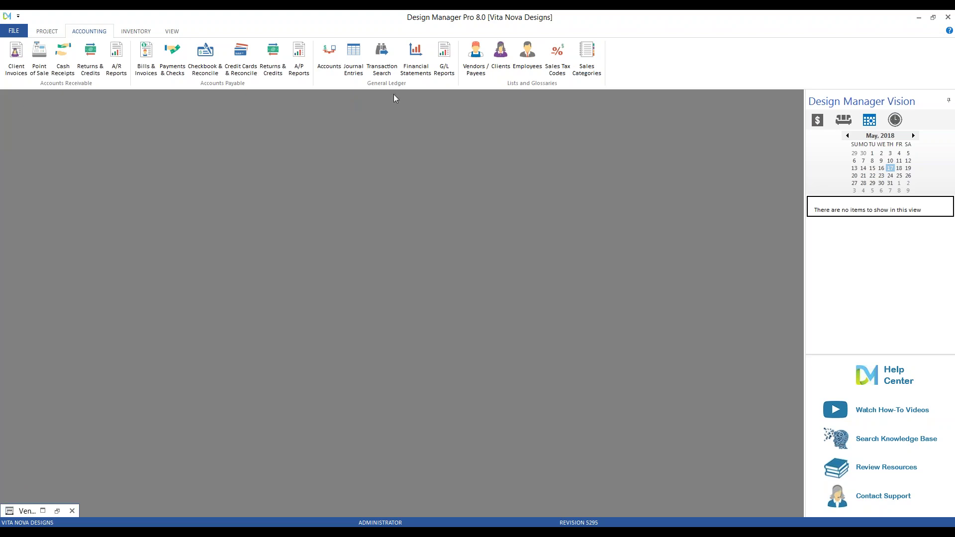
left_click(390, 62)
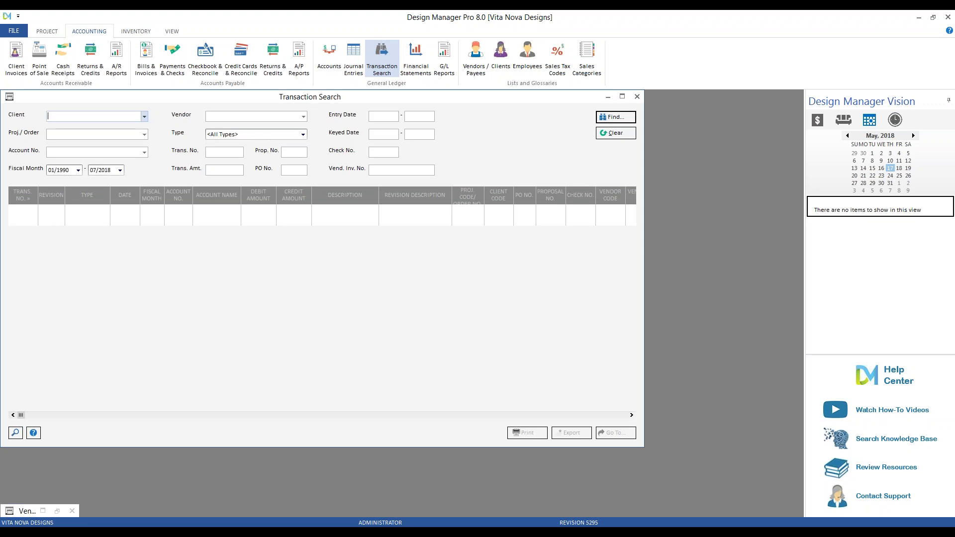
left_click(113, 134)
type("hil")
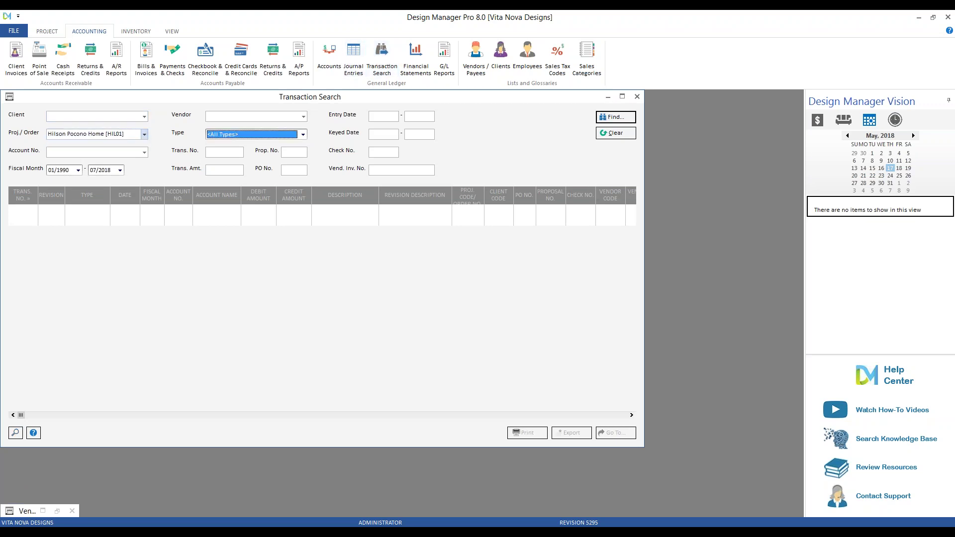
key("Tab")
left_click(294, 152)
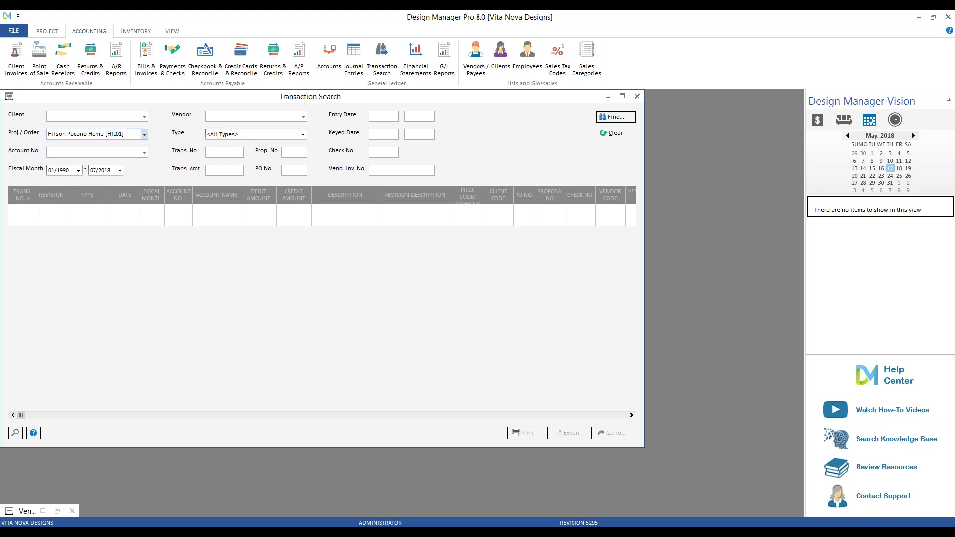
key("Tab")
key("Tab")
key("Tab")
type("0005")
left_click(611, 120)
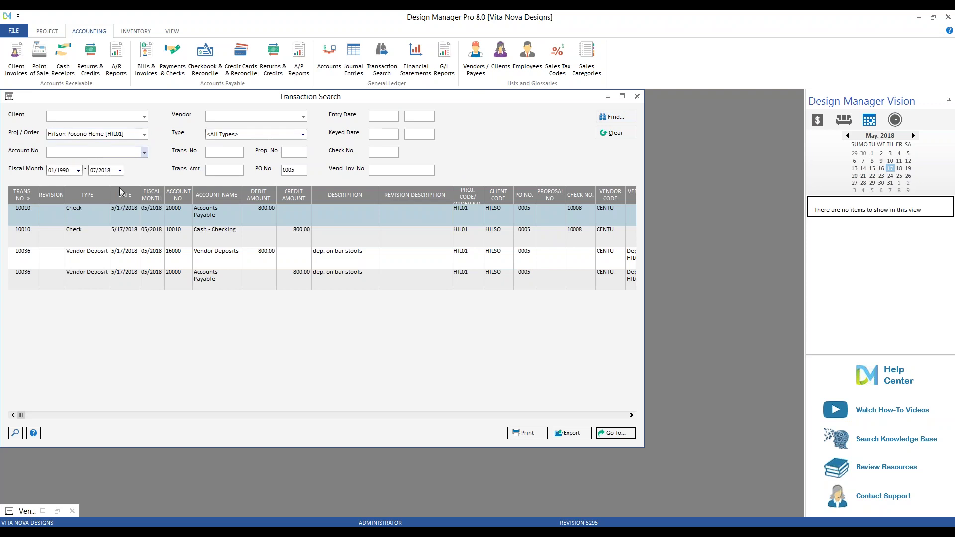
Step: Examine the debit and credit lines of the bar stools vendor deposit in the search results
left_click(283, 169)
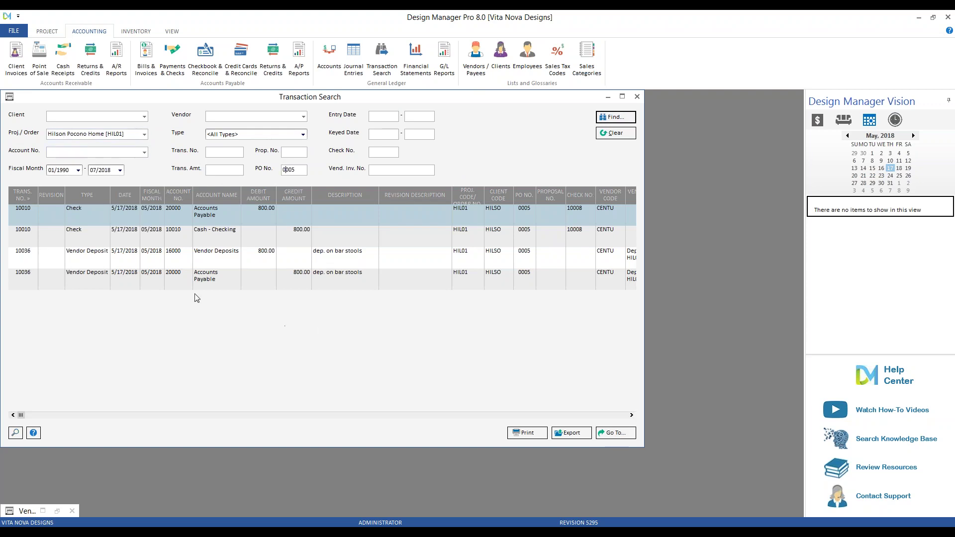
left_click(91, 260)
left_click(94, 281)
left_click(89, 265)
left_click(96, 279)
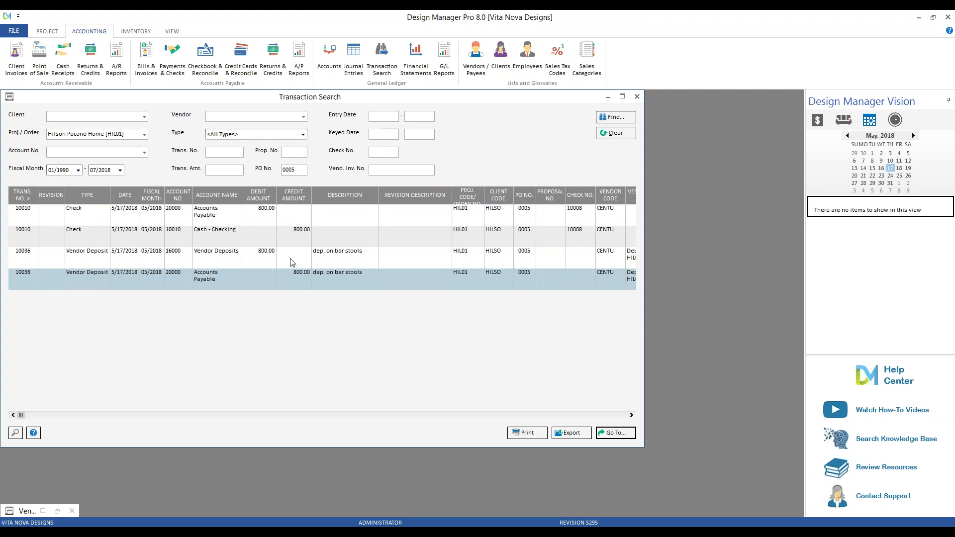
left_click(257, 249)
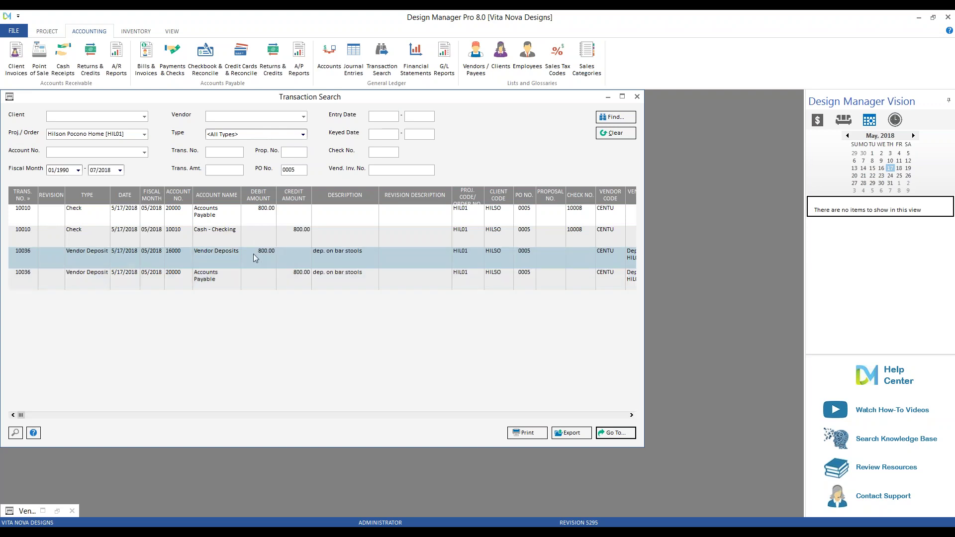
left_click(294, 279)
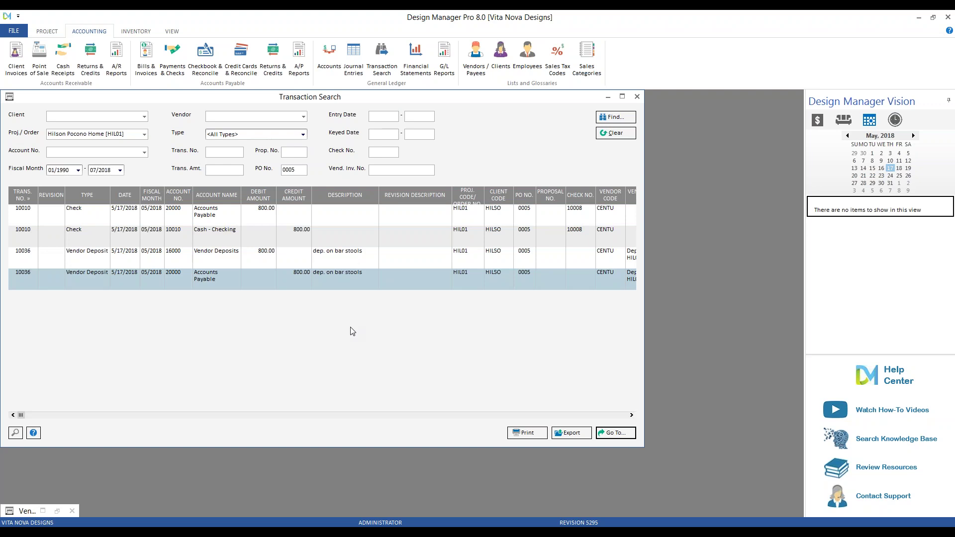
Step: Examine the check's Accounts Payable and Cash - Checking lines and compare them with the vendor deposit lines
left_click(85, 219)
left_click(87, 231)
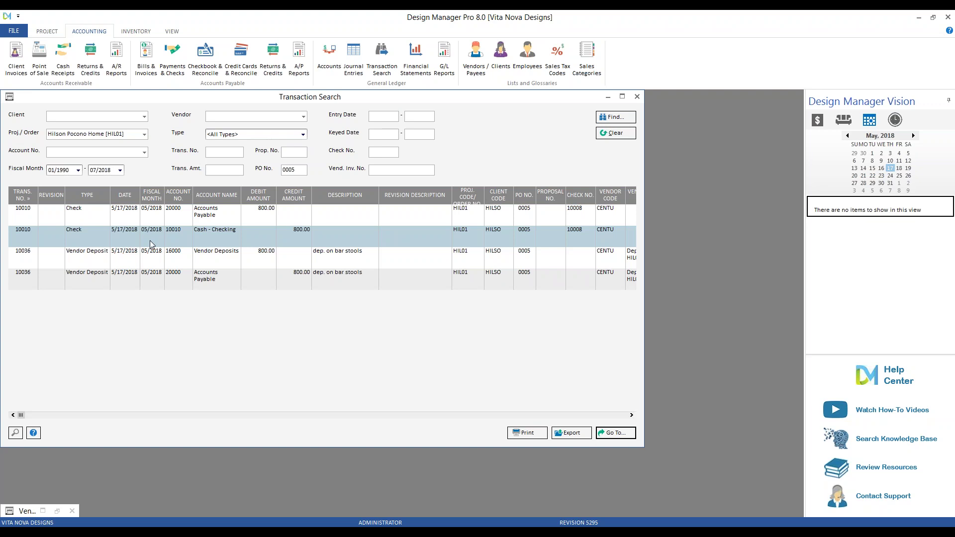
left_click(285, 213)
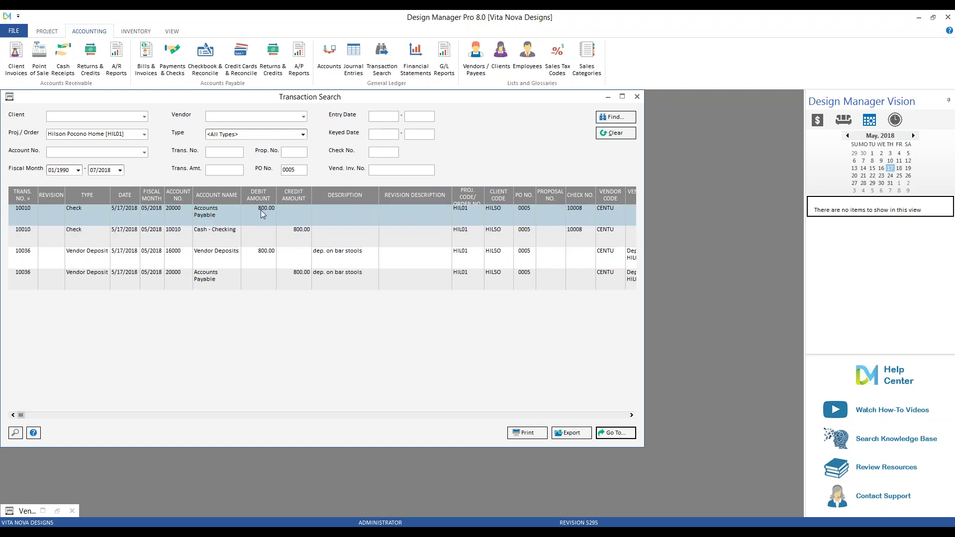
left_click(293, 275)
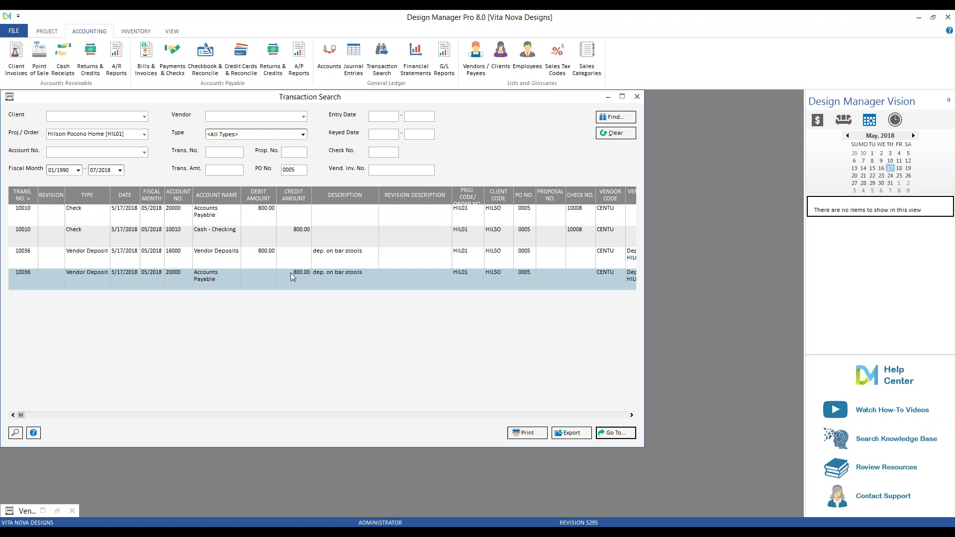
left_click(308, 241)
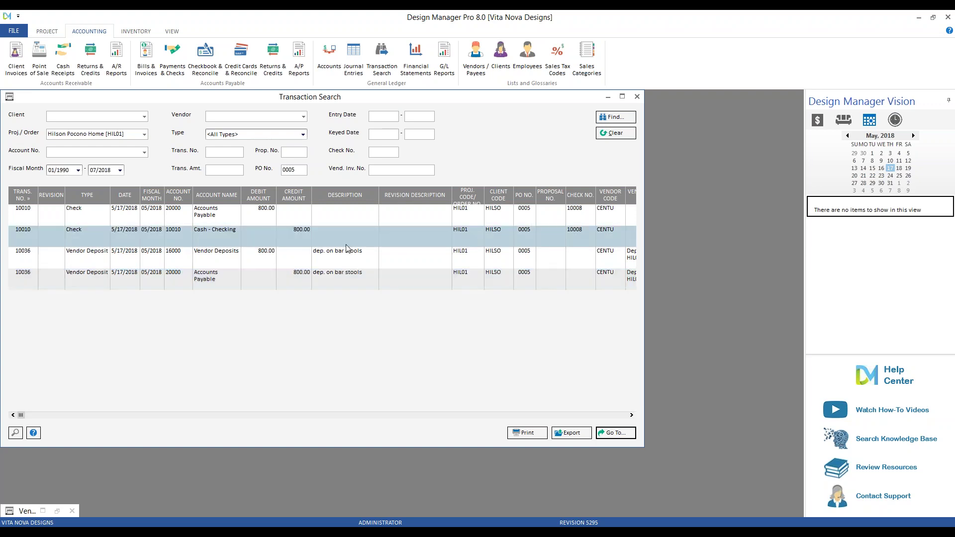
left_click(244, 261)
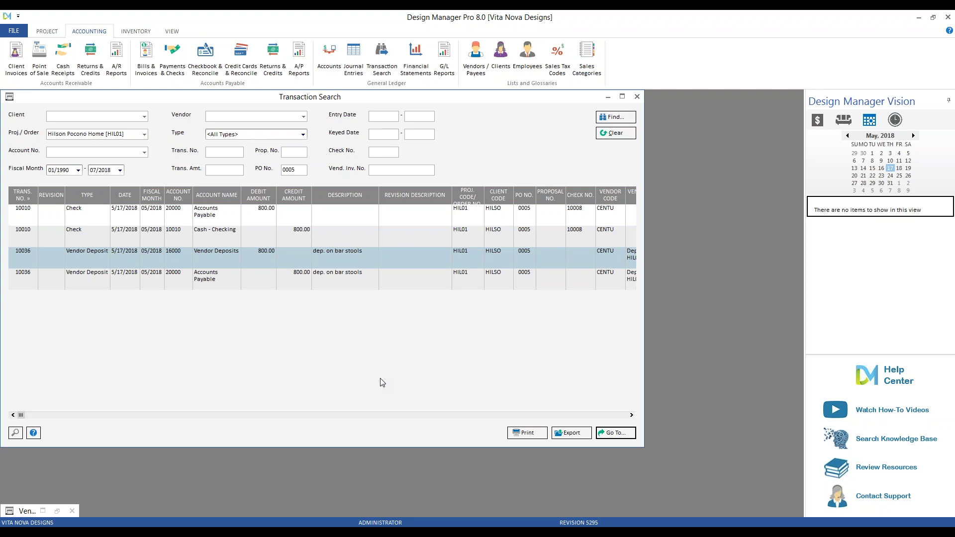
Step: Return to the vendor deposits and invoices window and start a new project PO invoice for Century Furniture's HIL01-0005
left_click(608, 96)
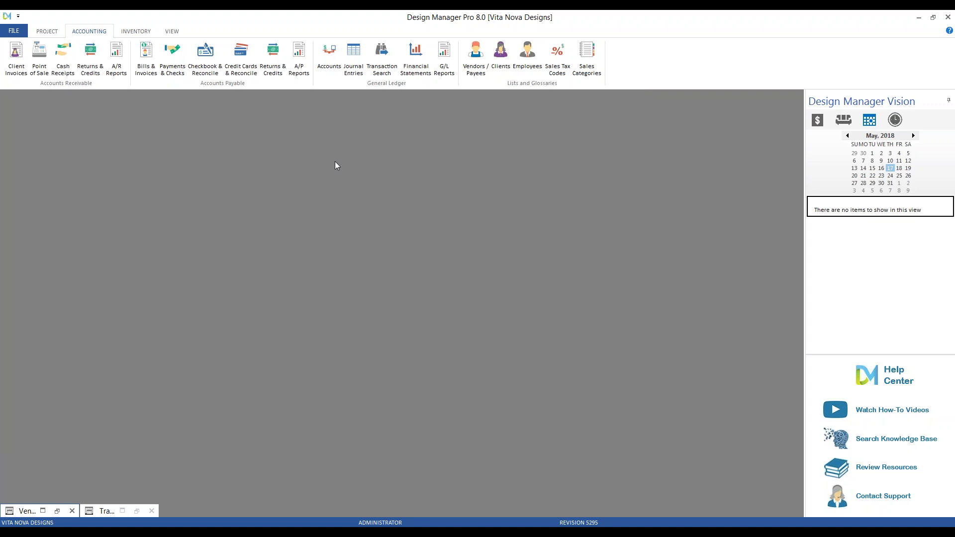
left_click(58, 511)
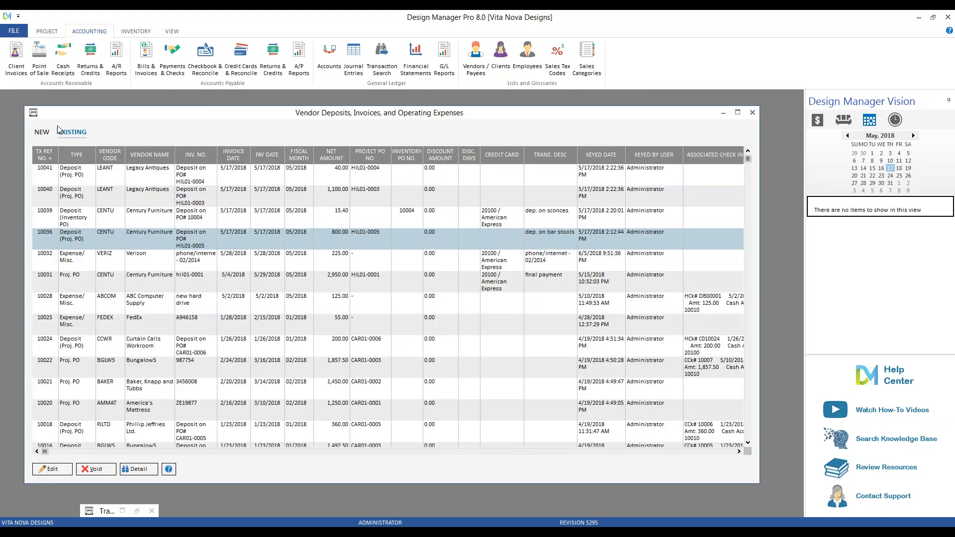
left_click(42, 132)
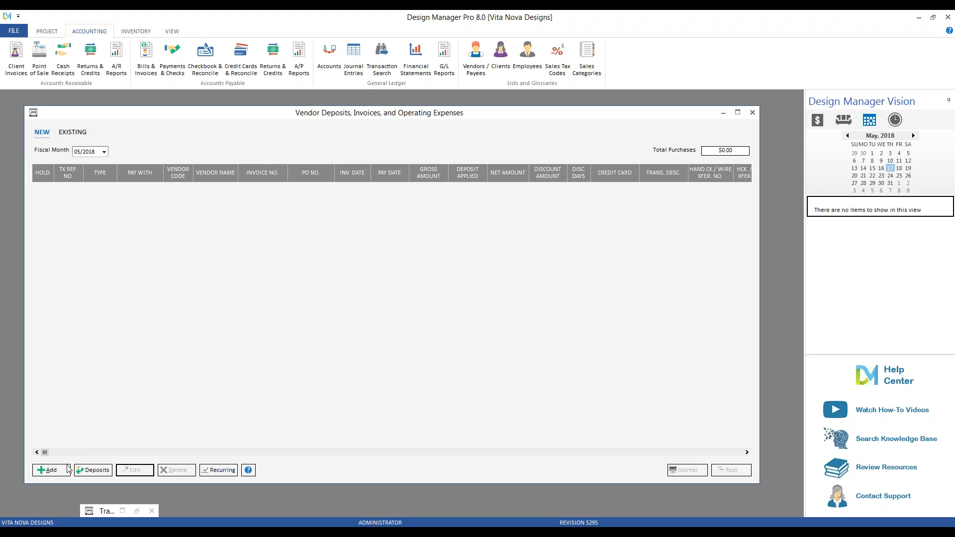
left_click(50, 470)
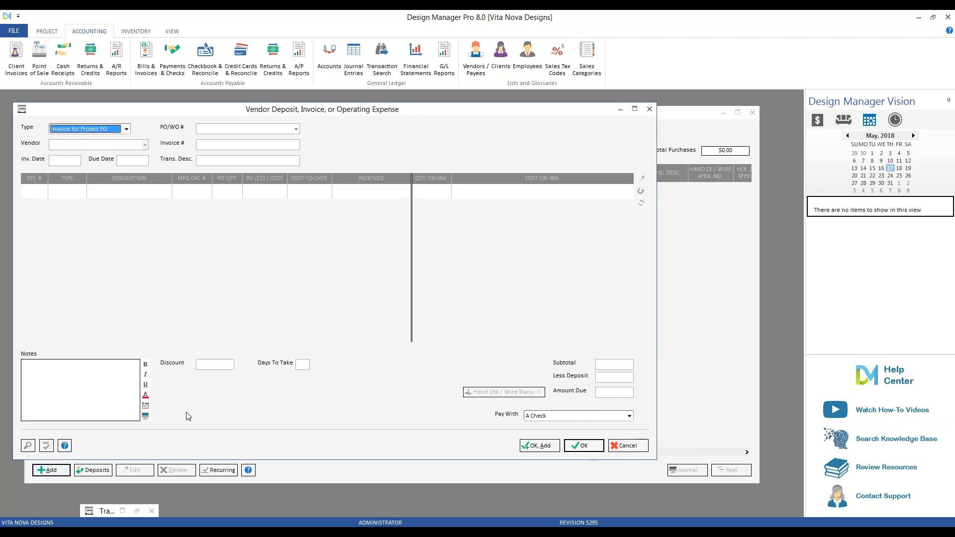
key("Tab")
key("alt+Down")
key("Down")
key("Down")
key("Down")
key("Return")
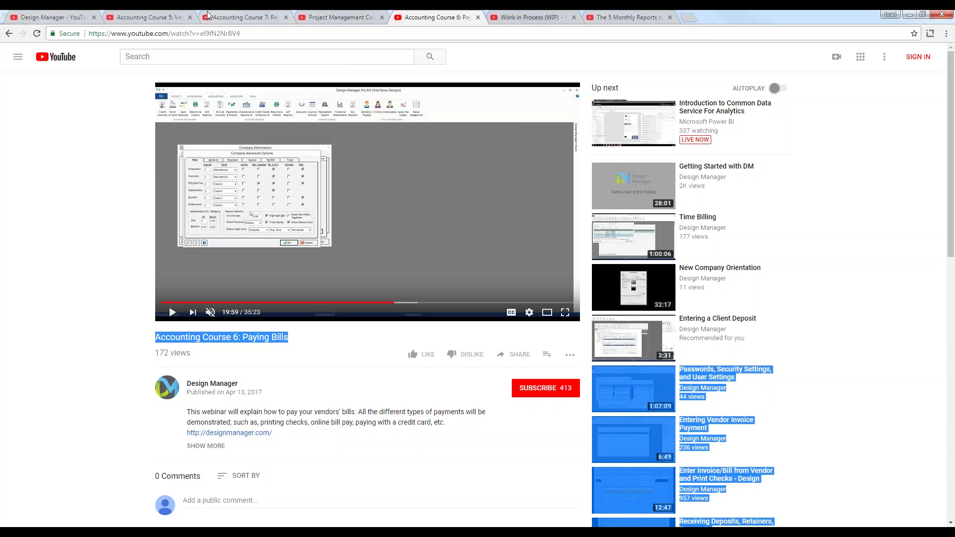
Step: Bring up the YouTube video Accounting Course 5: Vendor Invoices in the browser and return to Design Manager Pro
left_click(232, 20)
left_click(155, 18)
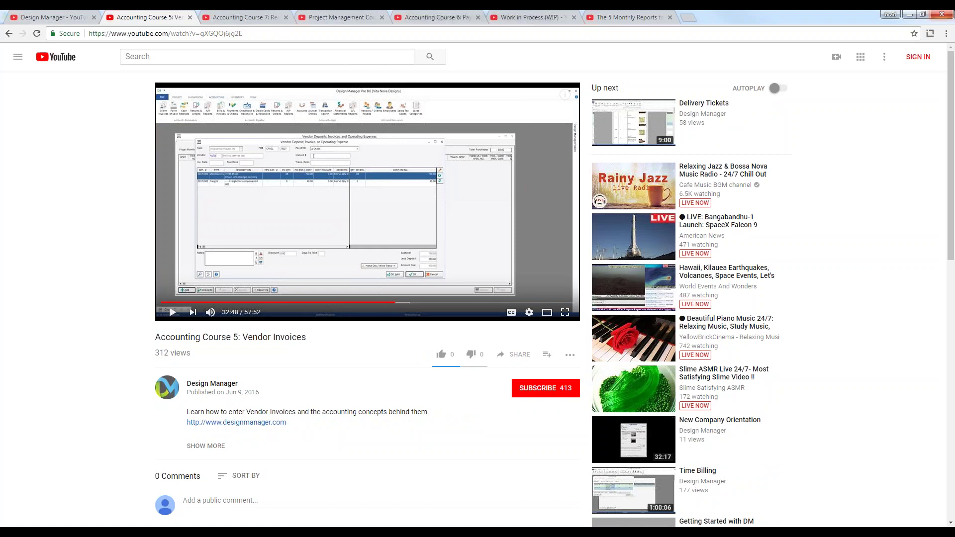
left_click(911, 14)
Step: Enter invoice number 4678 with invoice date 5/17/2018 and due date 6/11/2018
type("4678")
key("Tab")
key("F4")
key("Return")
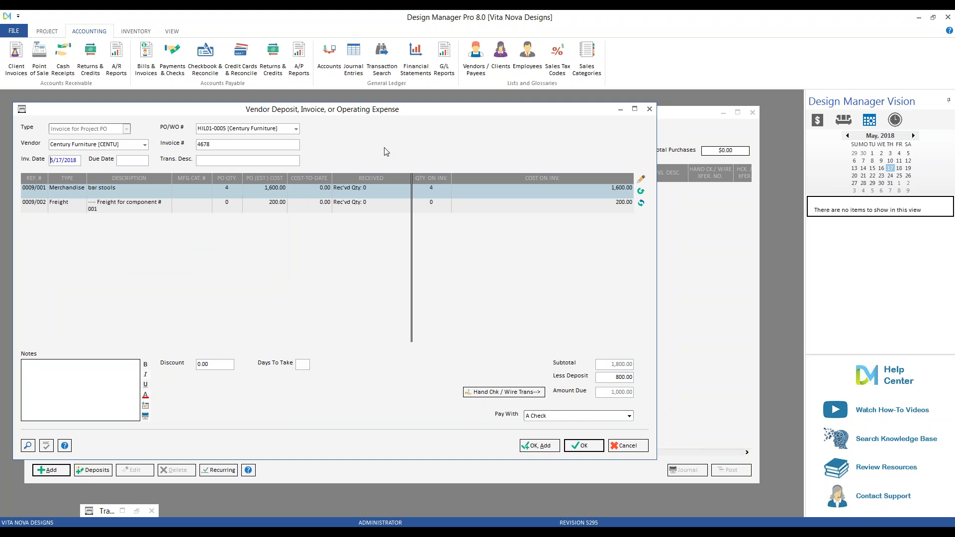
key("Tab")
type("450")
key("Tab")
Step: Try to save the invoice with 1,000.00 as the deposit applied against it
double_click(613, 378)
type("100")
key("Tab")
left_click(583, 446)
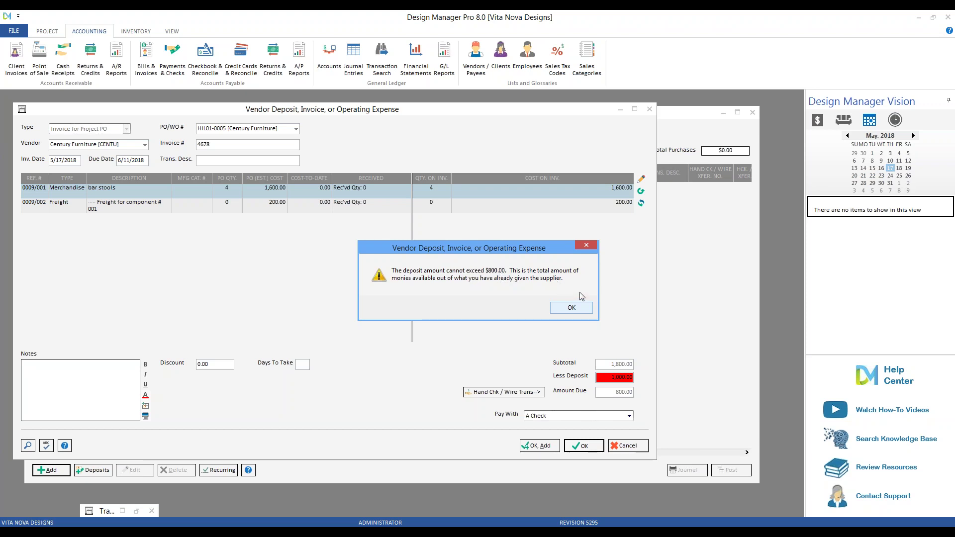
left_click(579, 307)
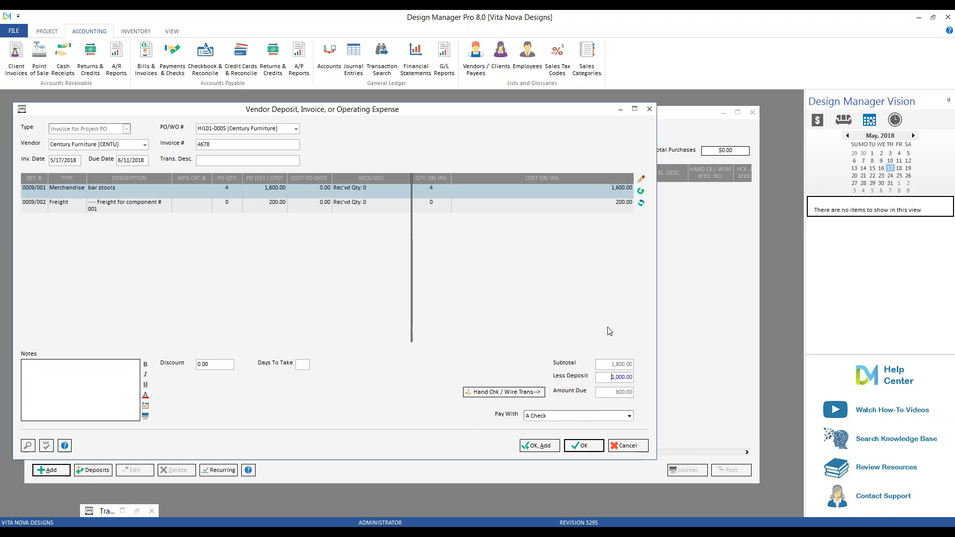
Step: Set the deposit applied to the invoice to 800.00 and save the invoice
type("800")
left_click(22, 363)
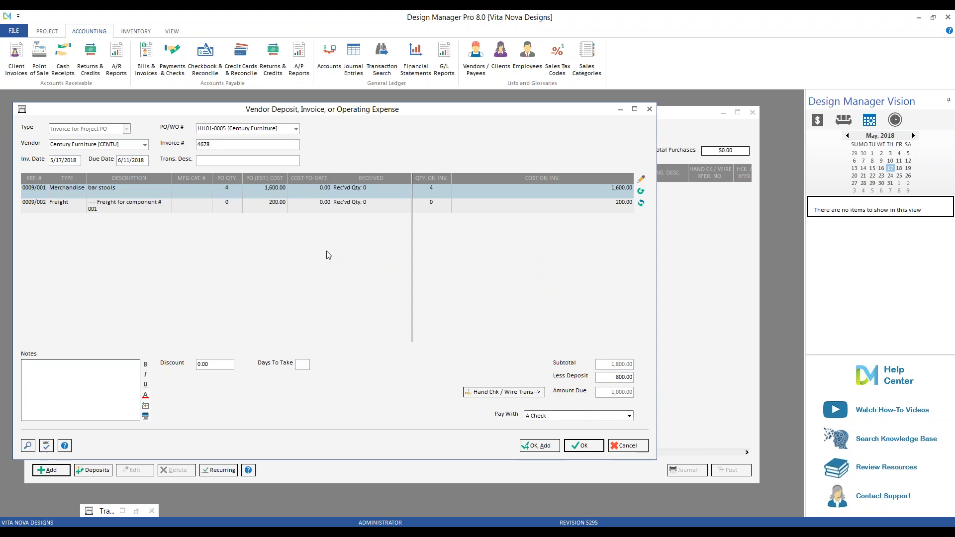
left_click(590, 446)
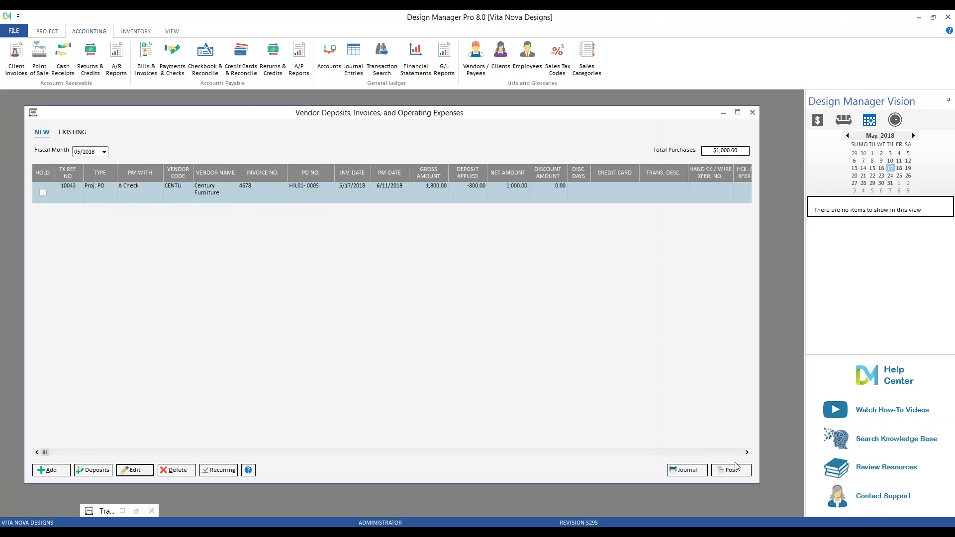
Step: Post the new vendor invoice 4678 into fiscal month 05/2018
left_click(733, 472)
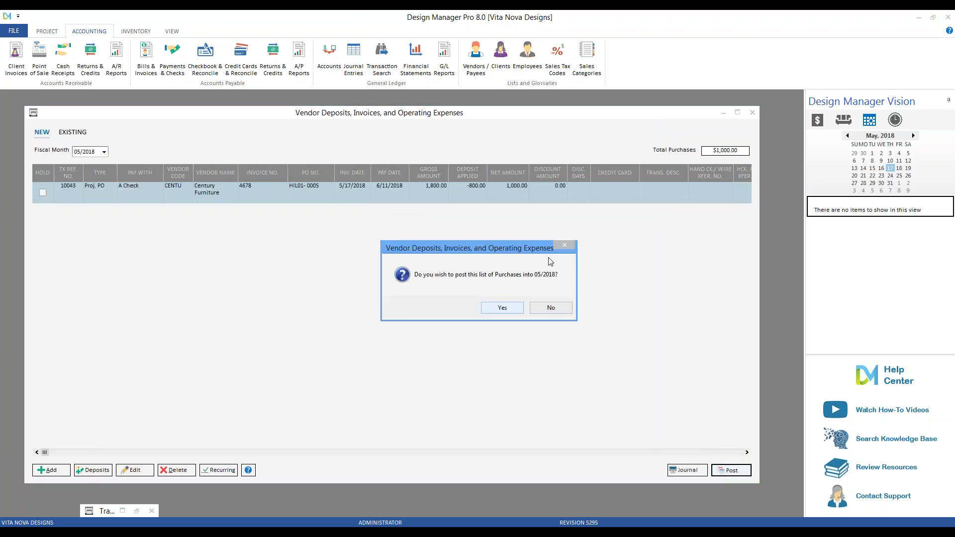
left_click(501, 308)
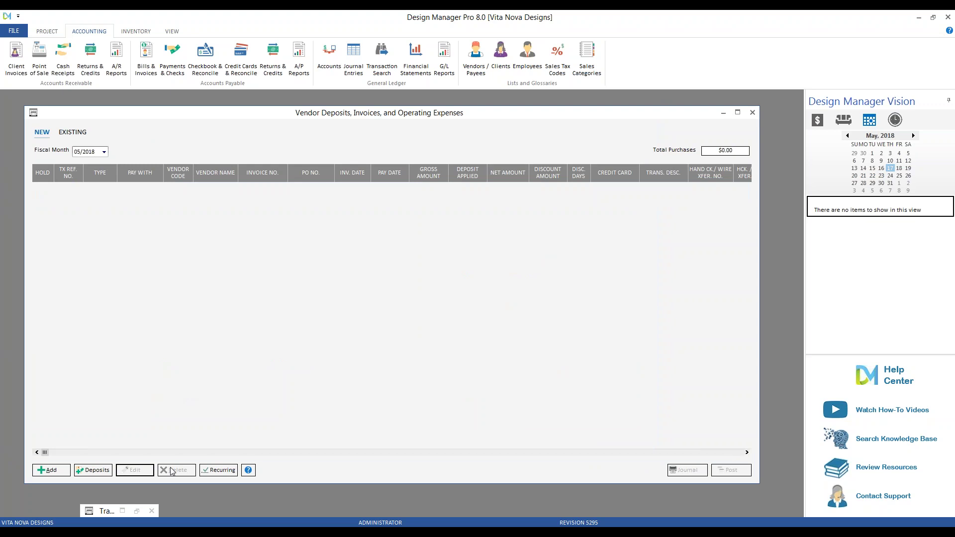
Step: Rerun the transaction search for PO 0005 of project HIL01 and review the check, Work In Process and Accounts Payable entries
left_click(136, 512)
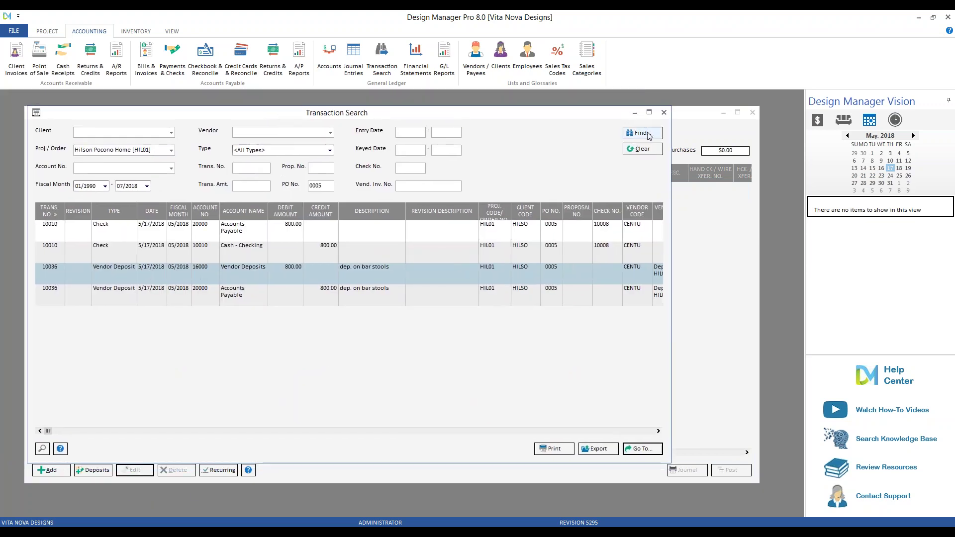
left_click(647, 134)
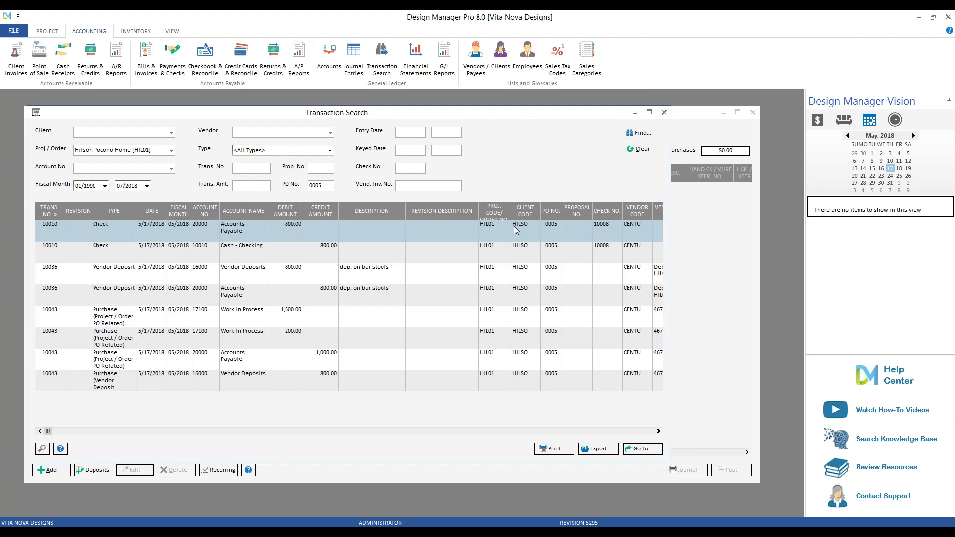
left_click(379, 292)
left_click(290, 252)
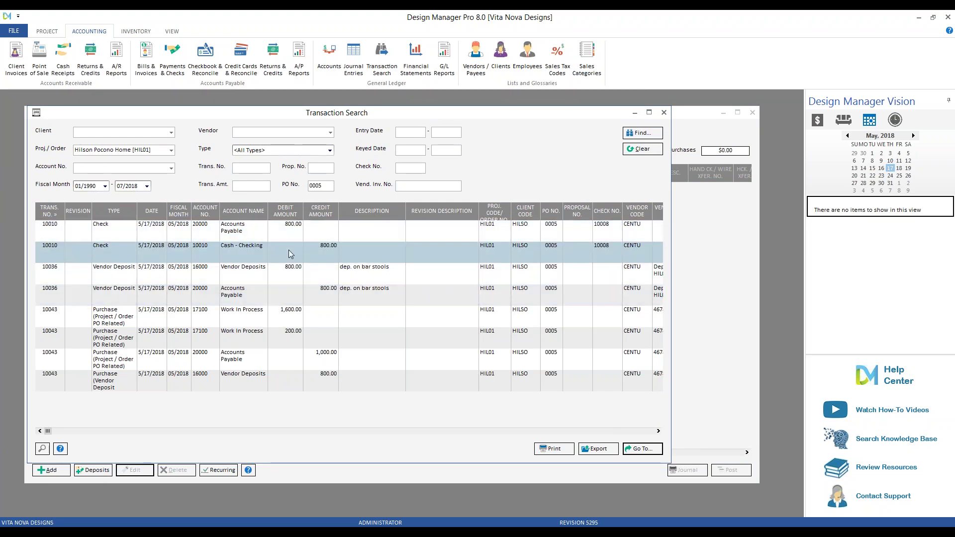
left_click(334, 322)
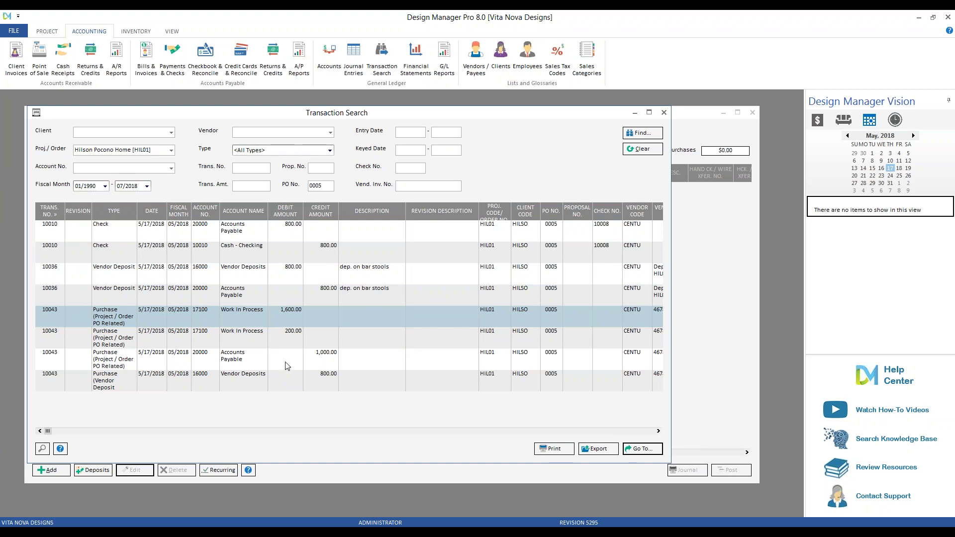
left_click(336, 367)
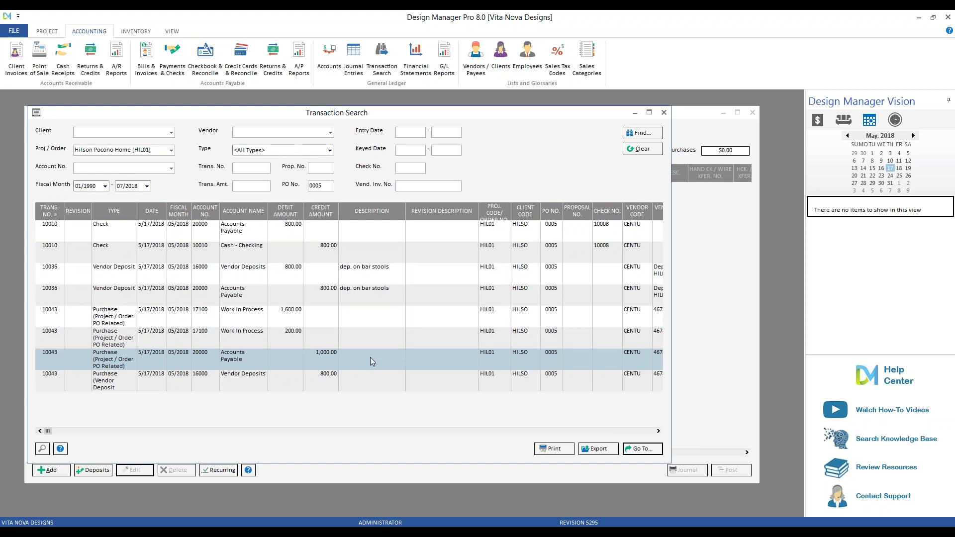
Step: Look up the Century Furniture invoice 4678 among the payables due in Payments and Print Checks, and close that window
left_click(172, 56)
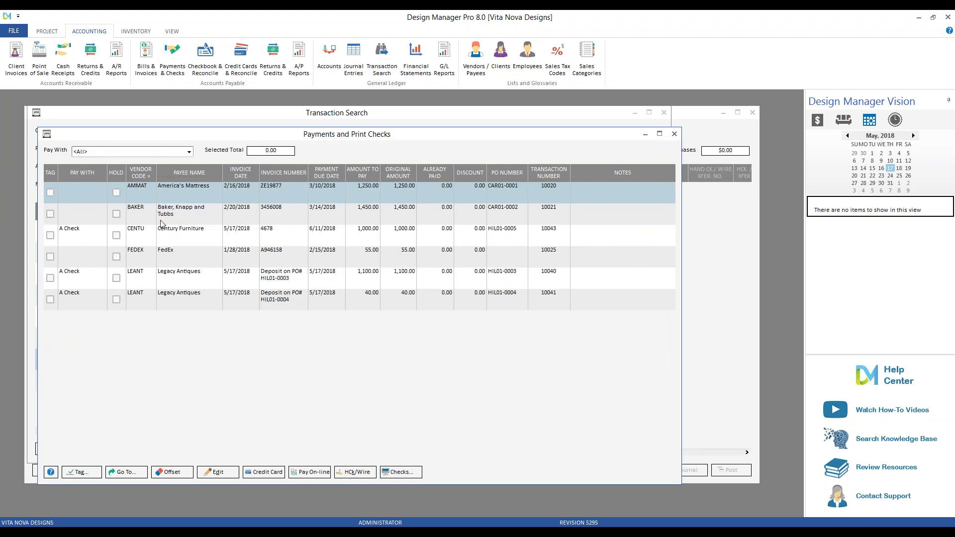
left_click(300, 241)
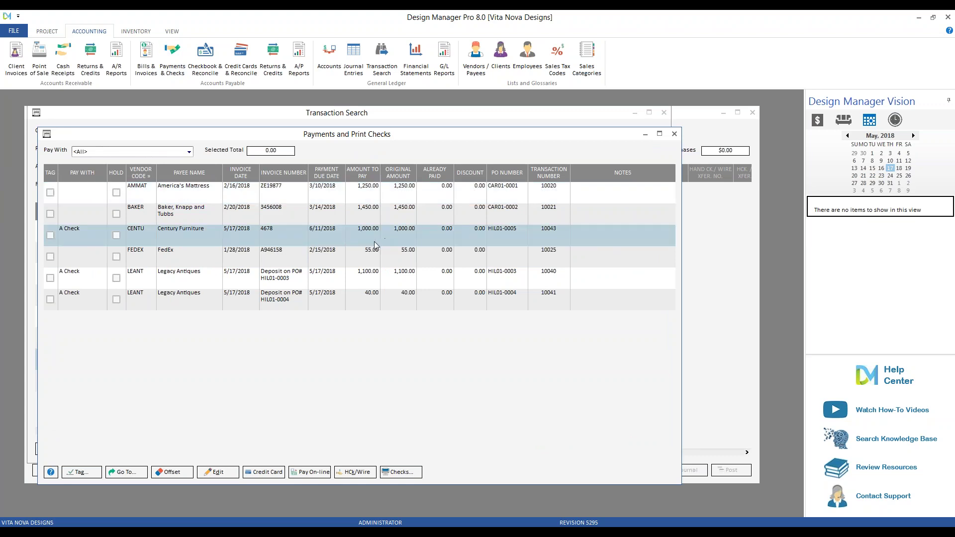
left_click(674, 134)
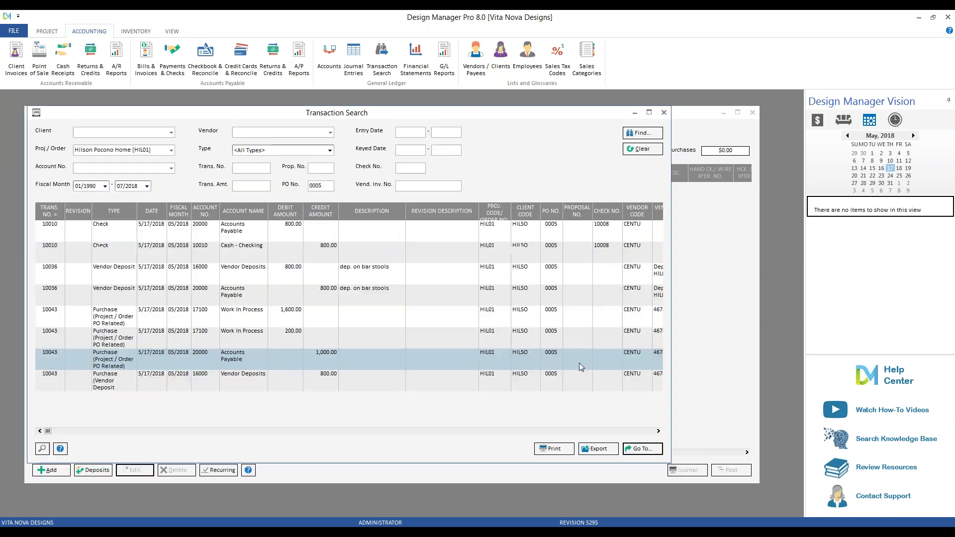
Step: Examine the two Work In Process debit entries of purchase transaction 10043
left_click(302, 317)
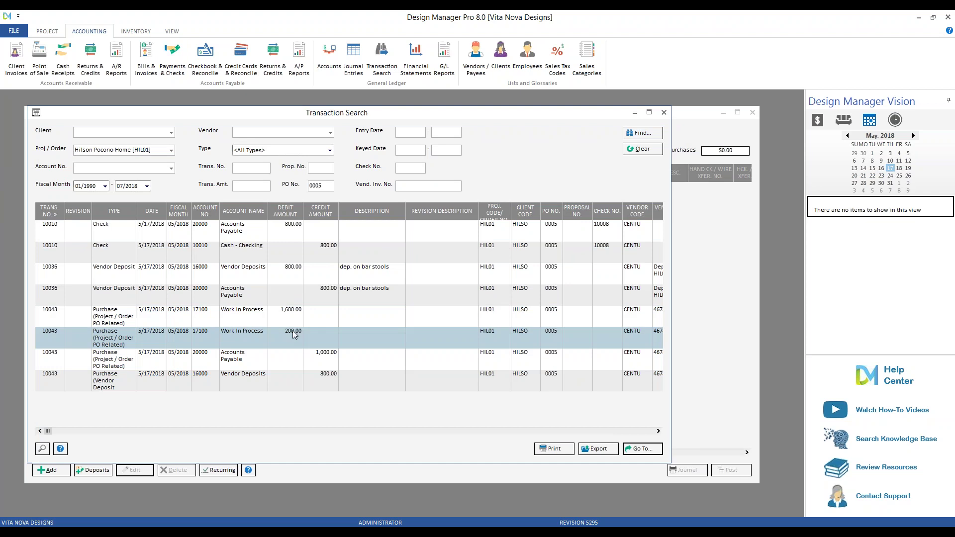
left_click(294, 336)
left_click(284, 318)
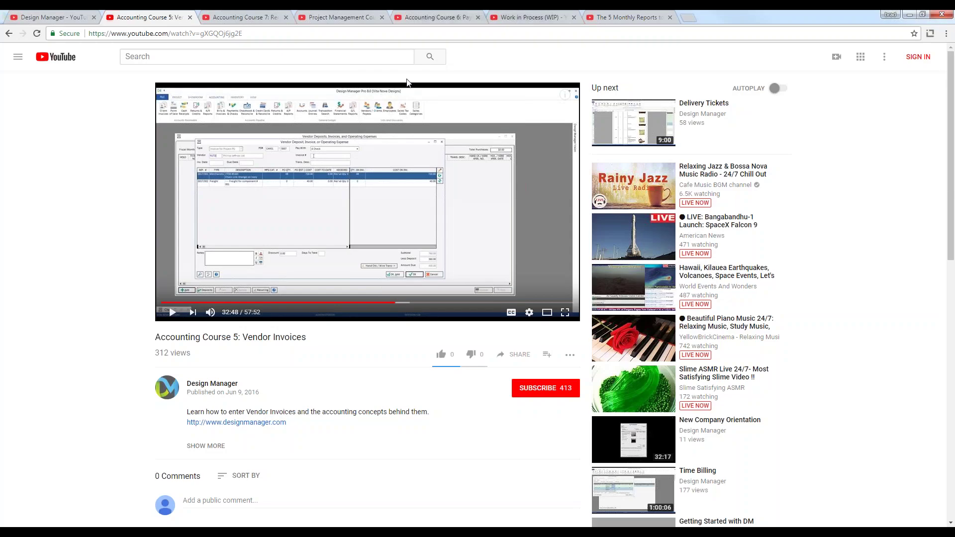
Step: Show the YouTube video Work in Process (WIP) in the browser and return to Design Manager Pro
left_click(518, 19)
left_click_drag(161, 340, 254, 342)
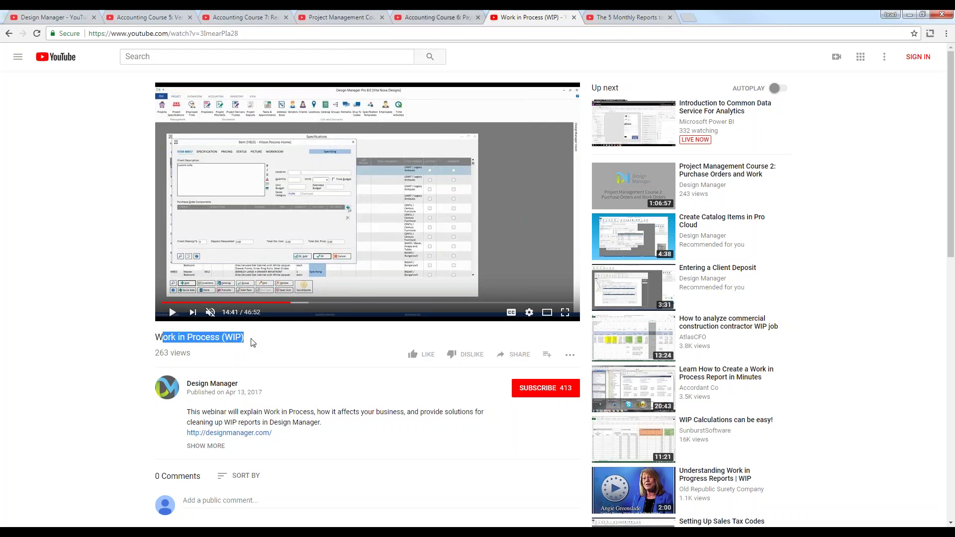
left_click(913, 16)
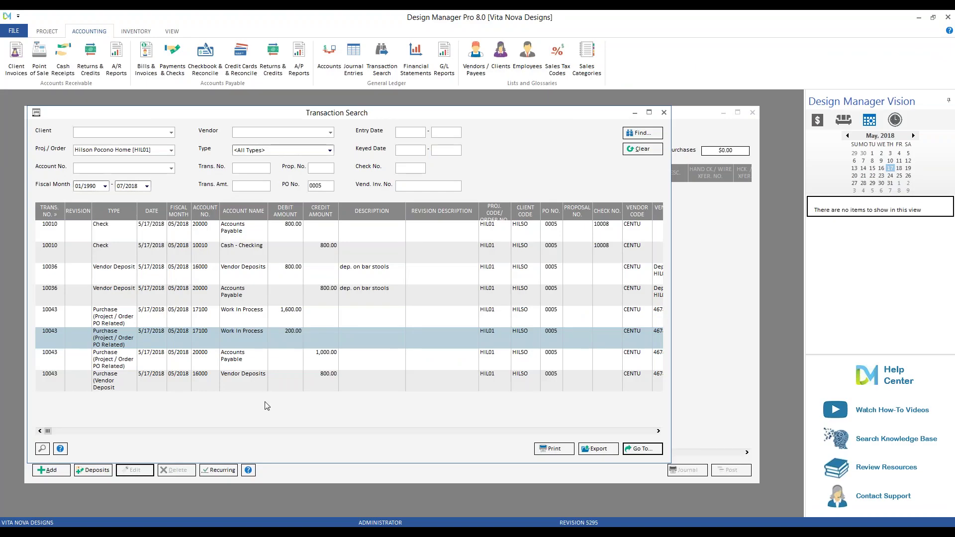
Step: Compare the Vendor Deposits credit of transaction 10043 with its Accounts Payable credit and the original deposit debit in transaction 10036
left_click(327, 383)
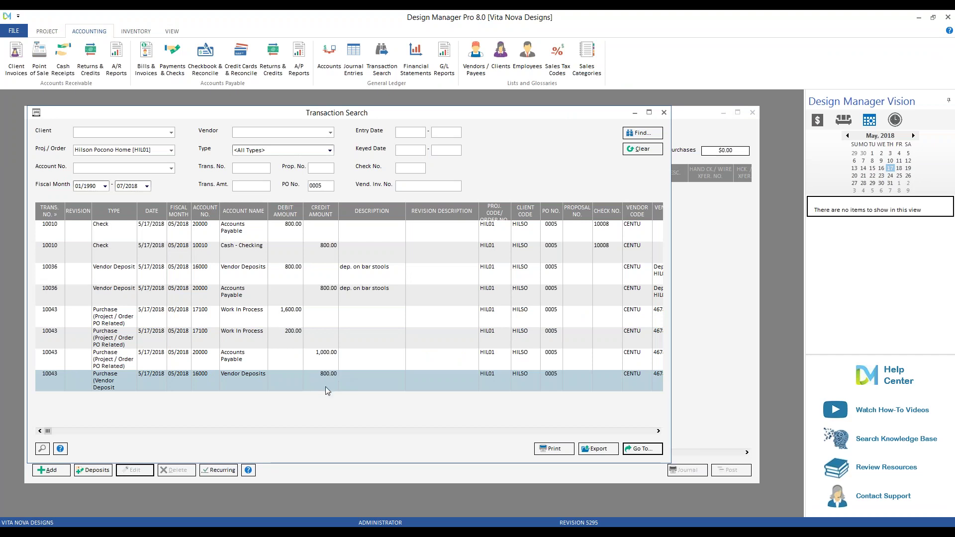
key("Up")
key("Up")
key("Up")
key("Up")
key("Up")
left_click(343, 379)
left_click(328, 391)
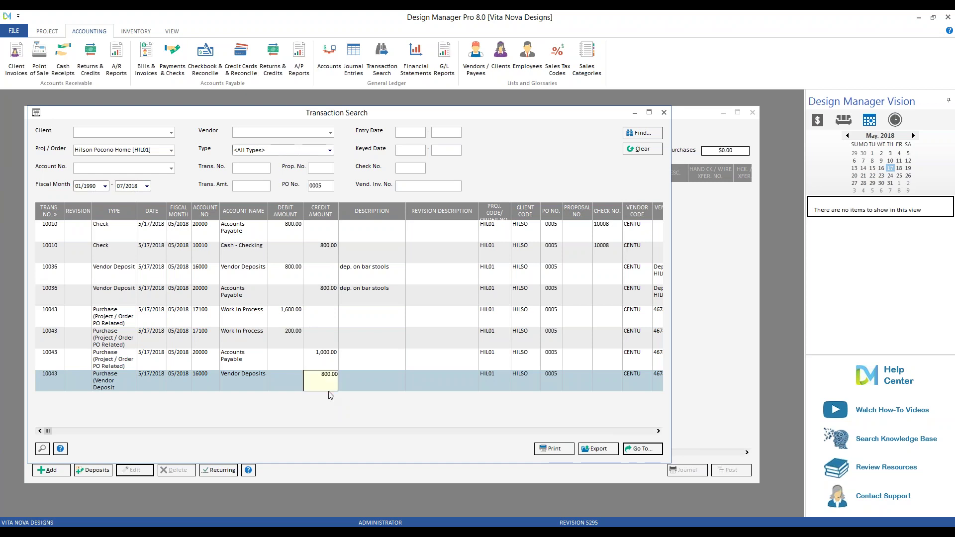
left_click(332, 360)
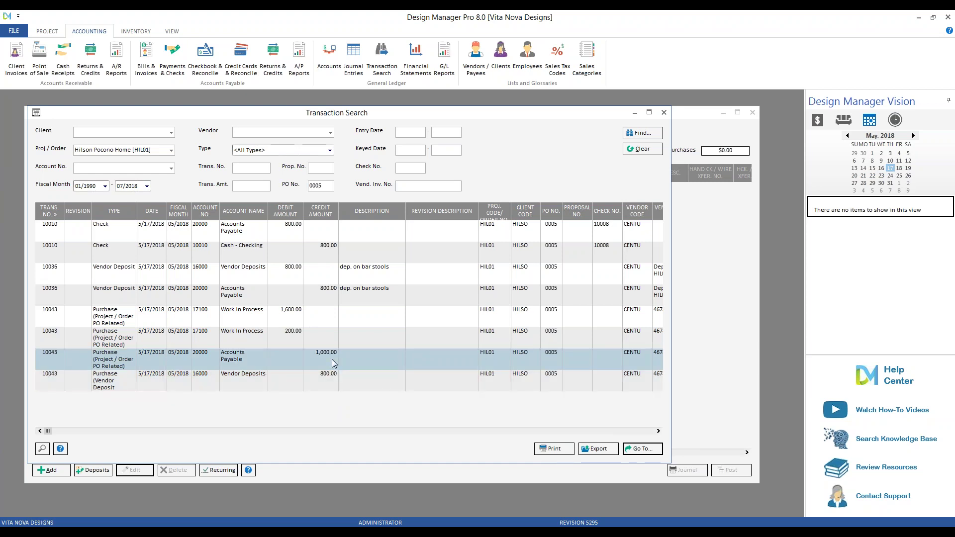
left_click(288, 277)
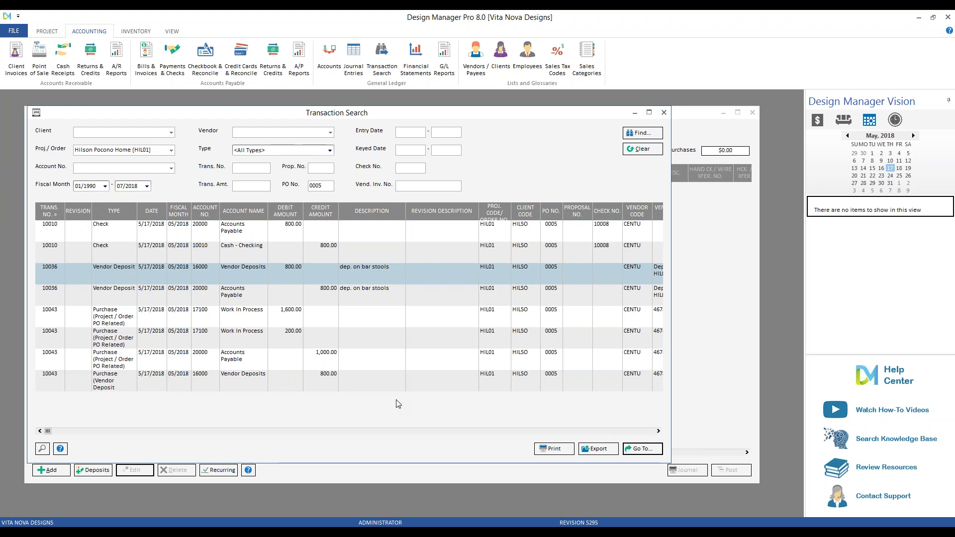
Step: Close the Transaction Search and vendor invoice windows and add the accounts payable report Open Vendor Deposit to the report favorites
left_click(664, 113)
left_click(753, 113)
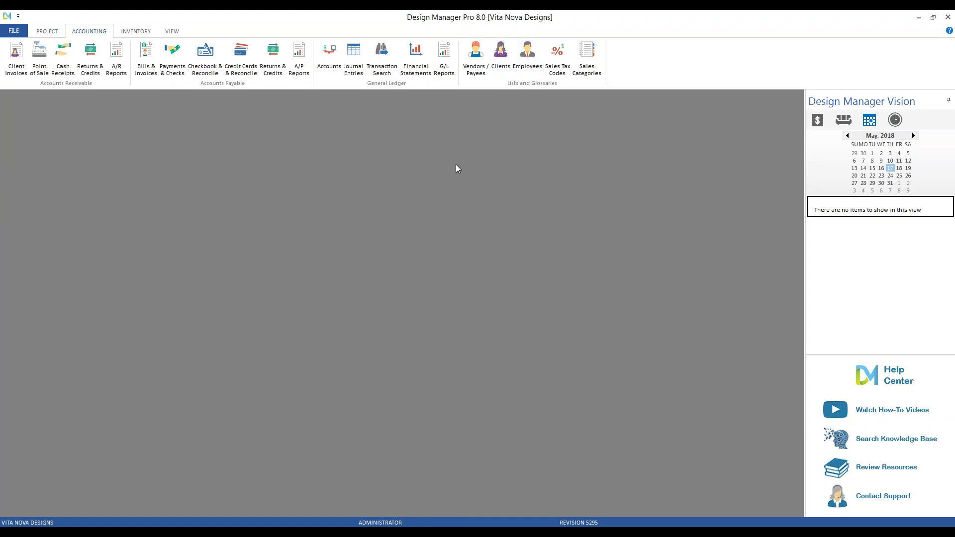
left_click(298, 53)
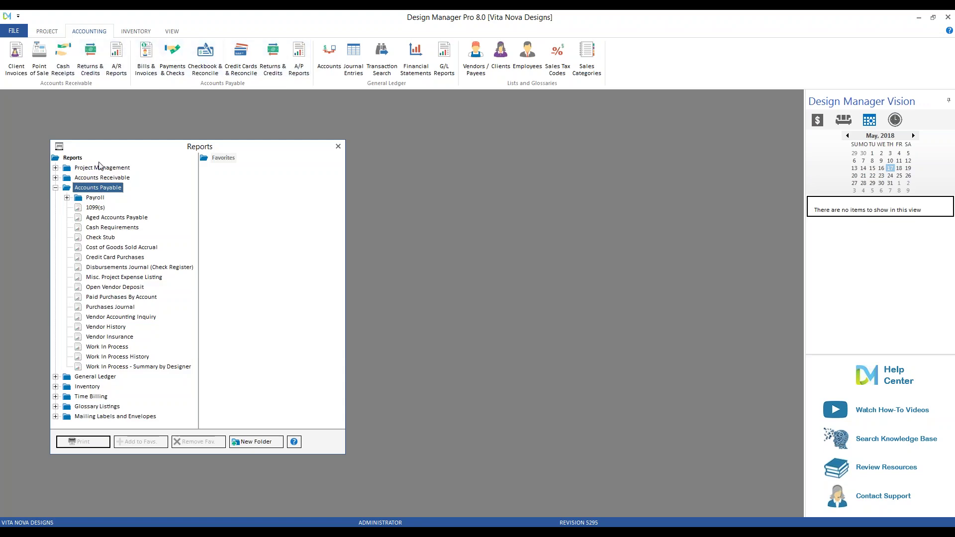
left_click(124, 288)
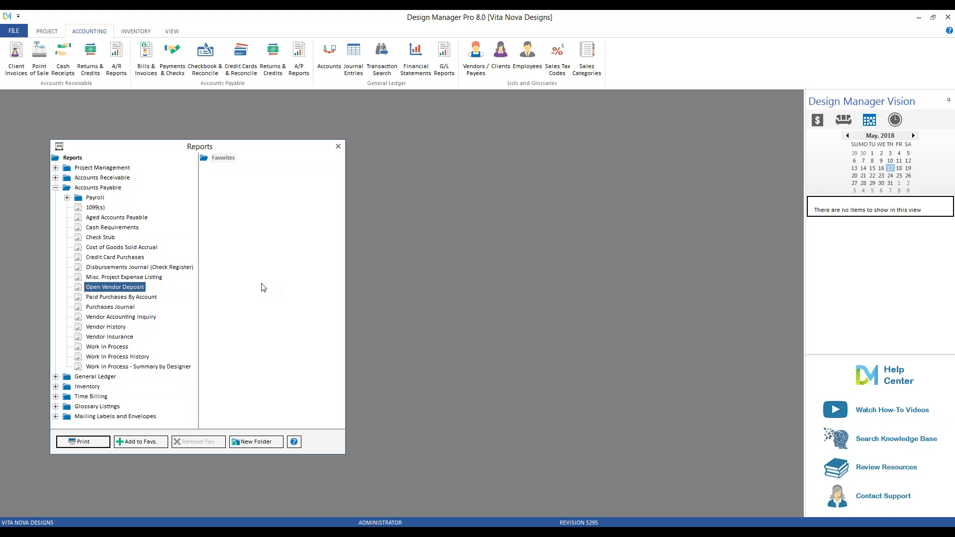
left_click(151, 444)
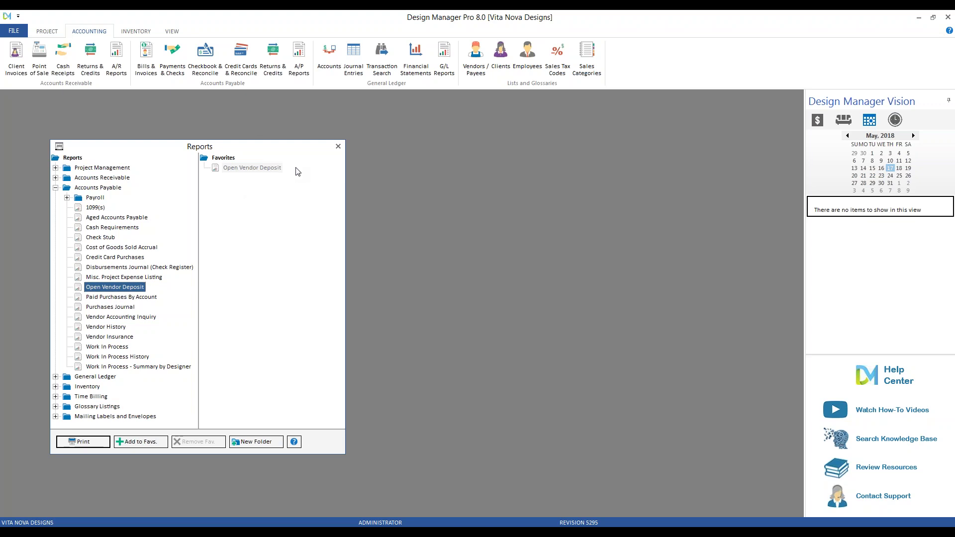
Step: Show the YouTube video The 5 Monthly Reports to Review in the browser and return to Design Manager Pro
left_click(381, 520)
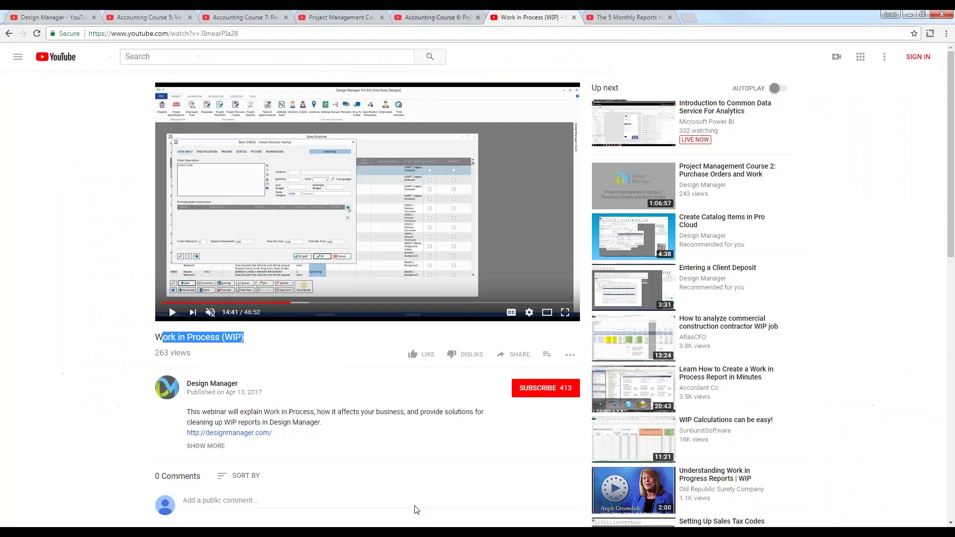
left_click(631, 22)
left_click_drag(156, 337, 286, 337)
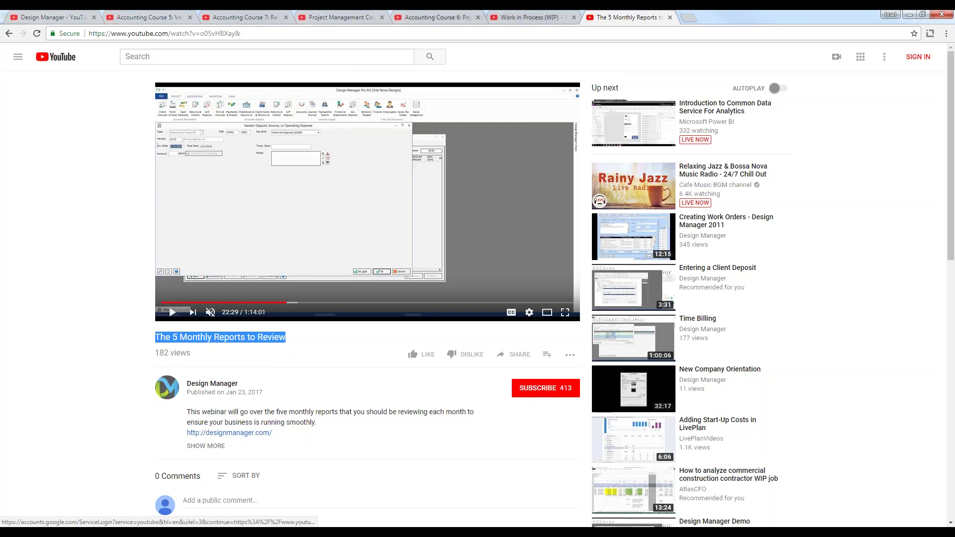
left_click(907, 15)
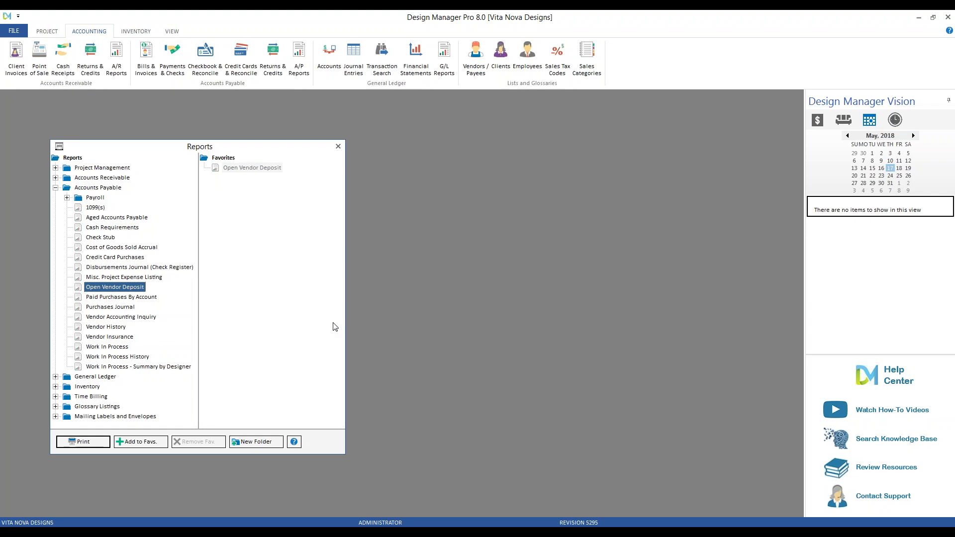
Step: Preview the favorite Open Vendor Deposit report for fiscal month 05/2018, leaving the vendor, client and project ranges blank
left_click(269, 169)
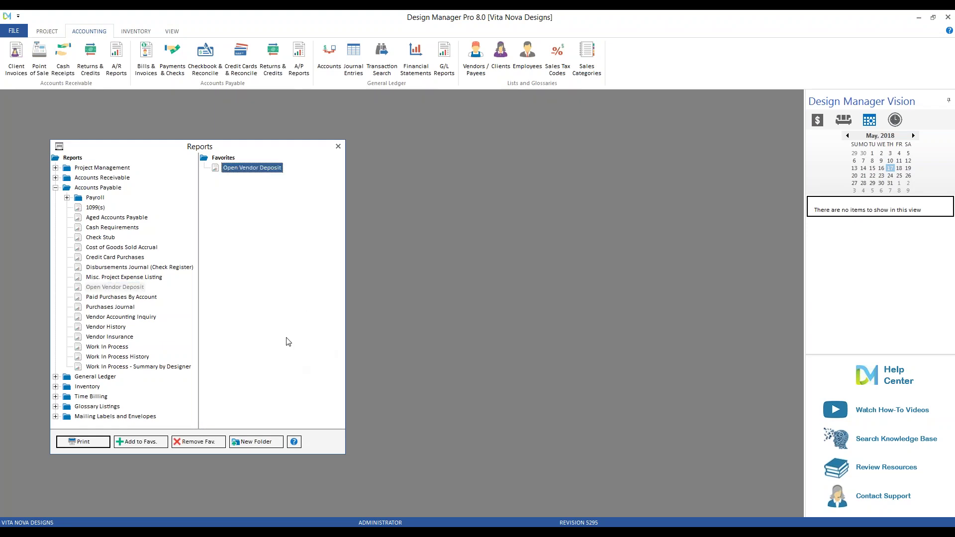
left_click(83, 442)
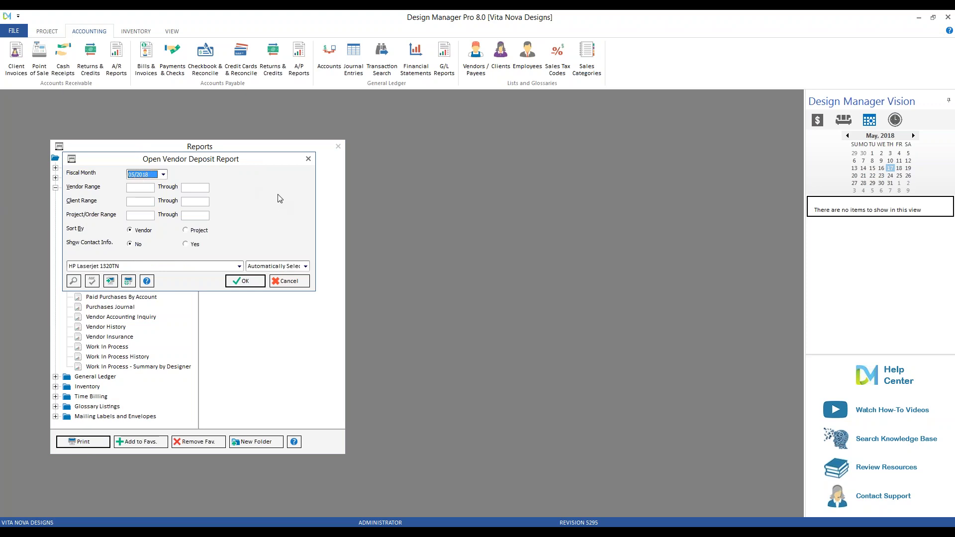
left_click(162, 175)
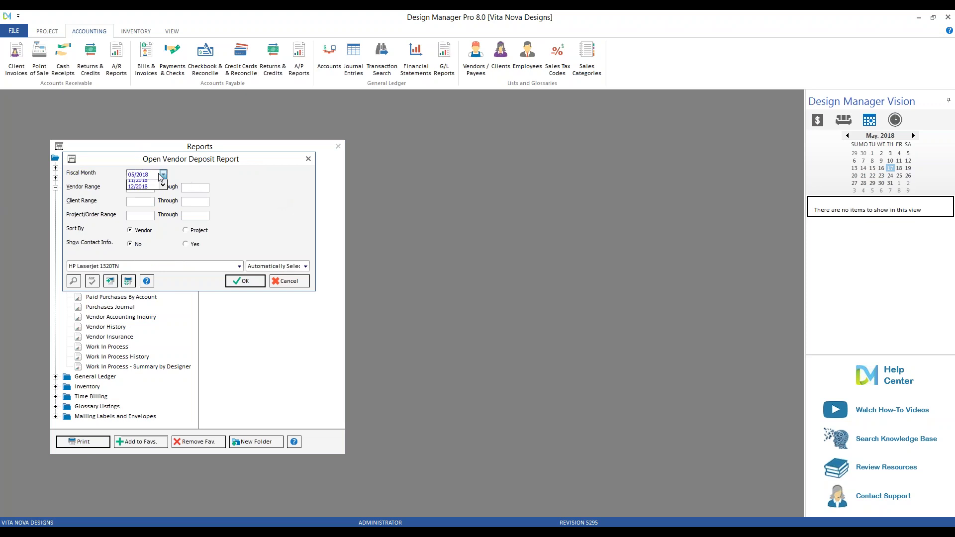
left_click(271, 193)
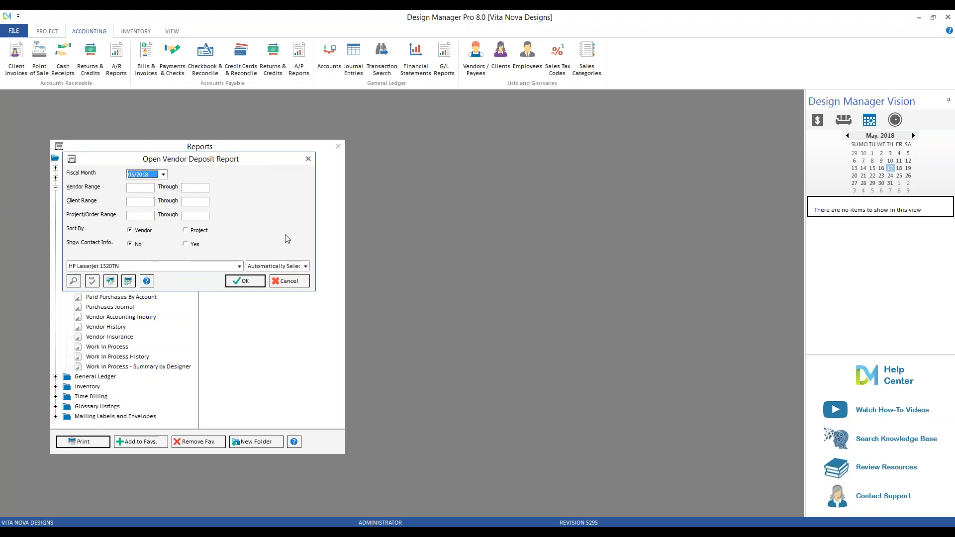
left_click(139, 189)
left_click(140, 215)
left_click(253, 282)
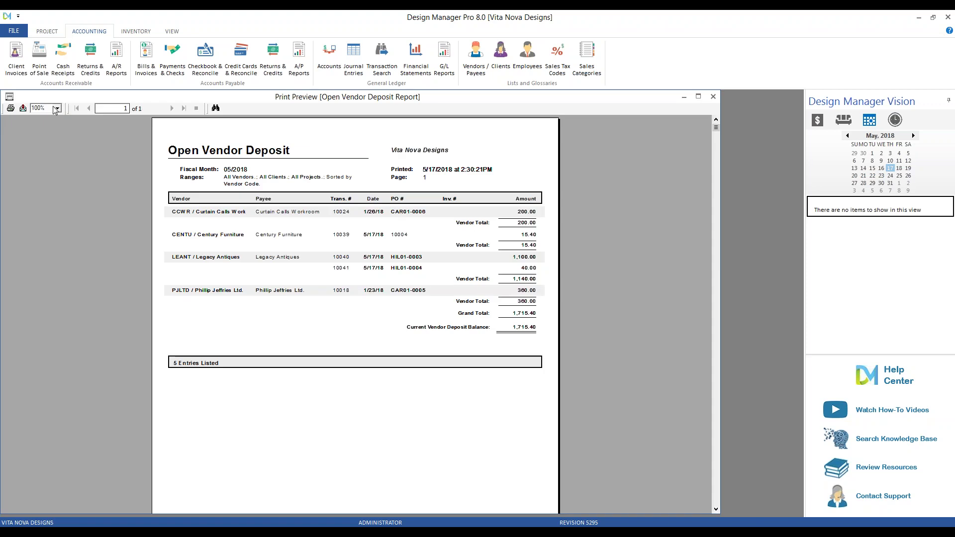
Step: Enlarge the Open Vendor Deposit report to 150% and check the current vendor deposit balance
left_click(57, 108)
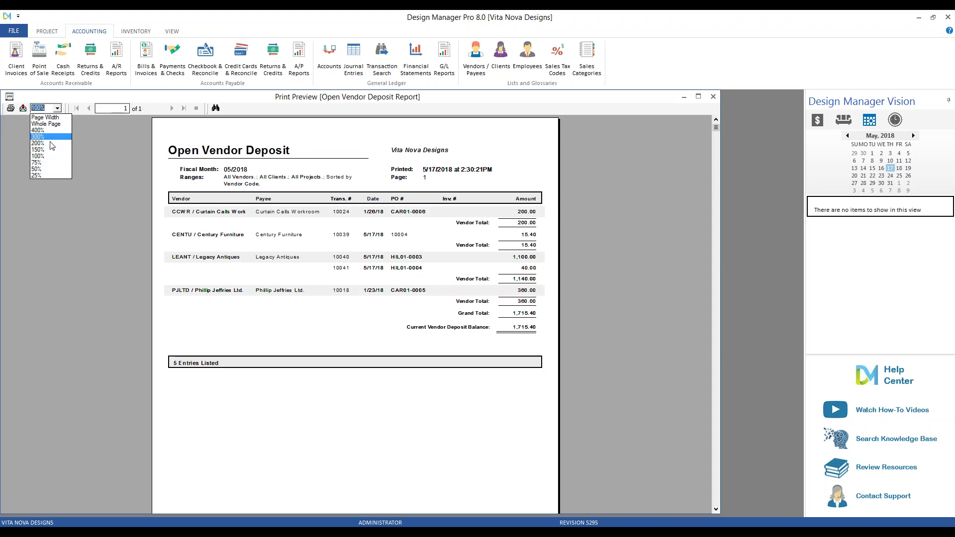
left_click(50, 149)
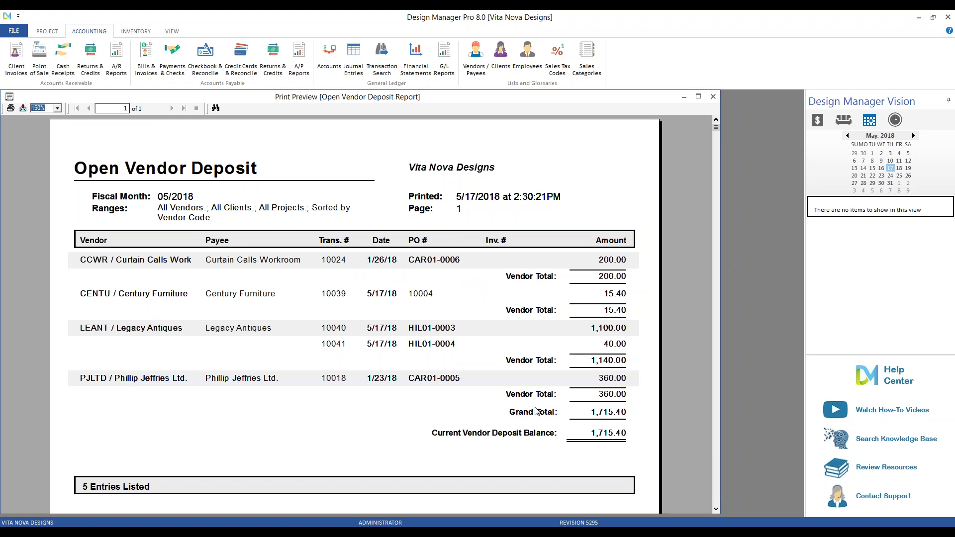
left_click(617, 437)
Step: Preview the Balance Sheet financial statement for the month ending May 2018, showing the prior year and suppressing zero accounts
left_click(449, 54)
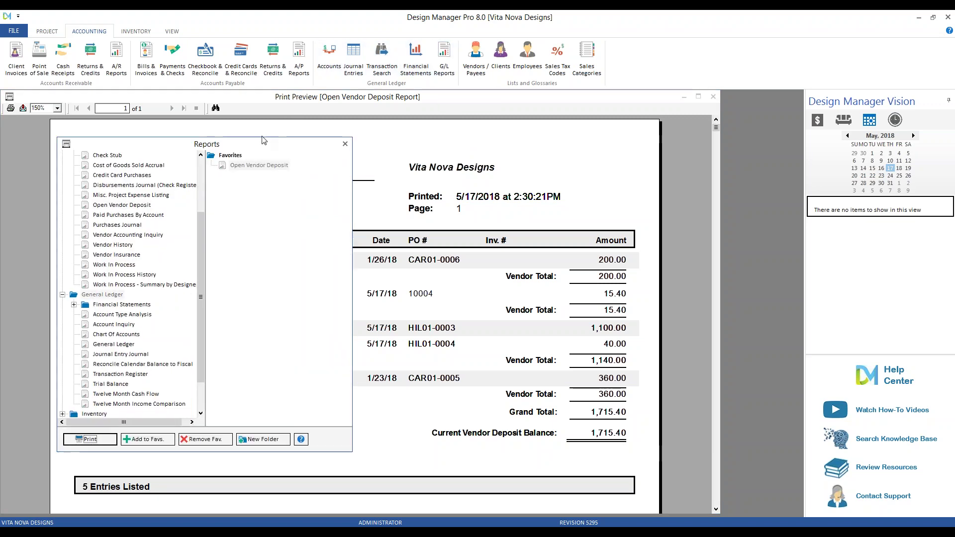
left_click(70, 274)
left_click(130, 284)
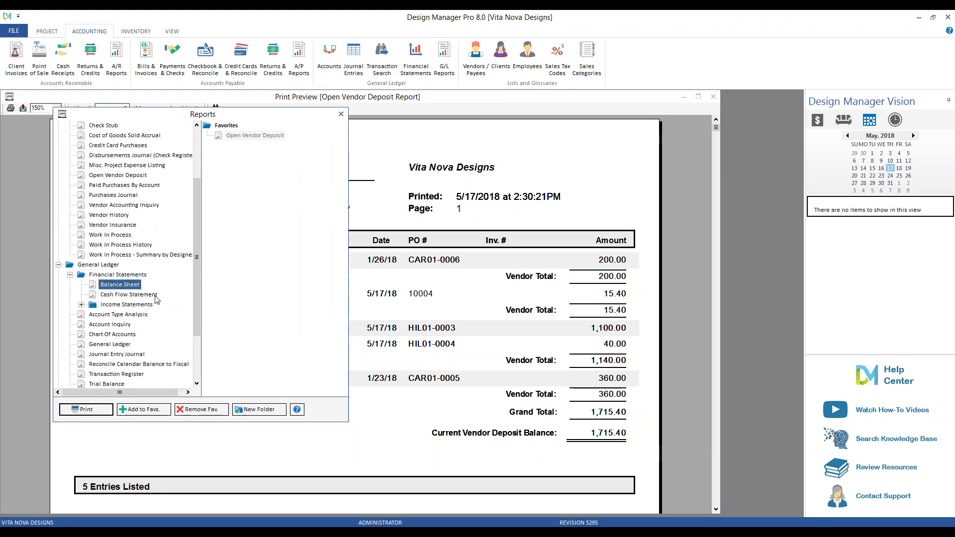
double_click(131, 287)
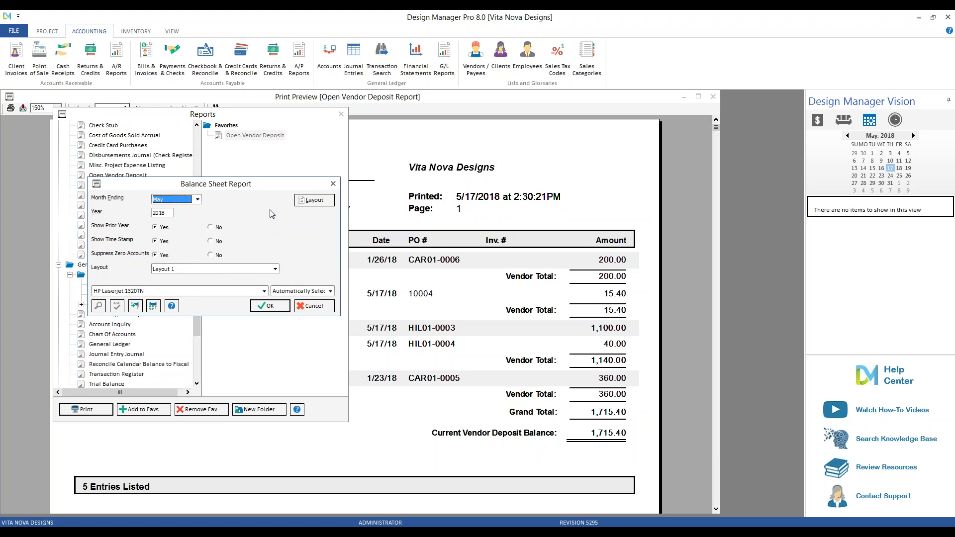
left_click(269, 305)
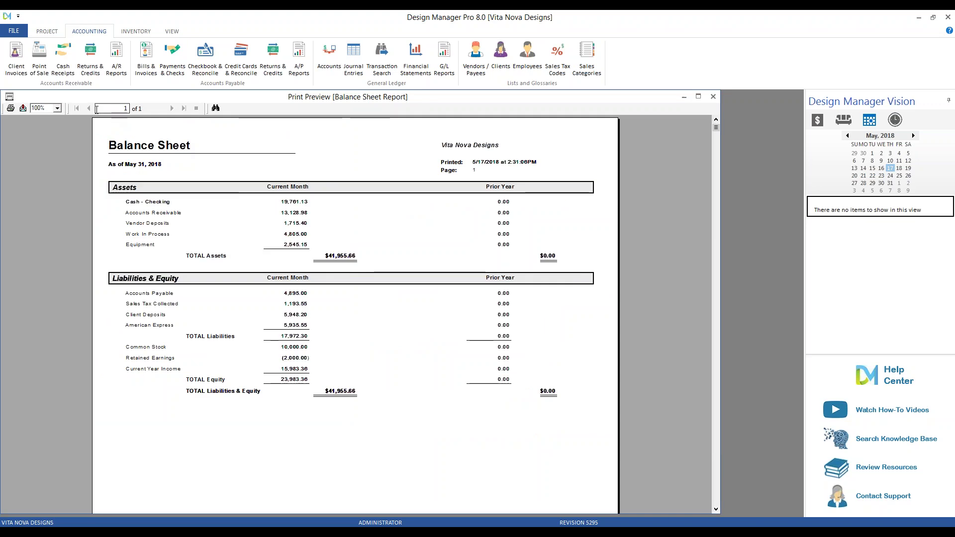
Step: Enlarge the Balance Sheet to 150%, check the Vendor Deposits asset amount, and close the preview
left_click(58, 109)
left_click(40, 145)
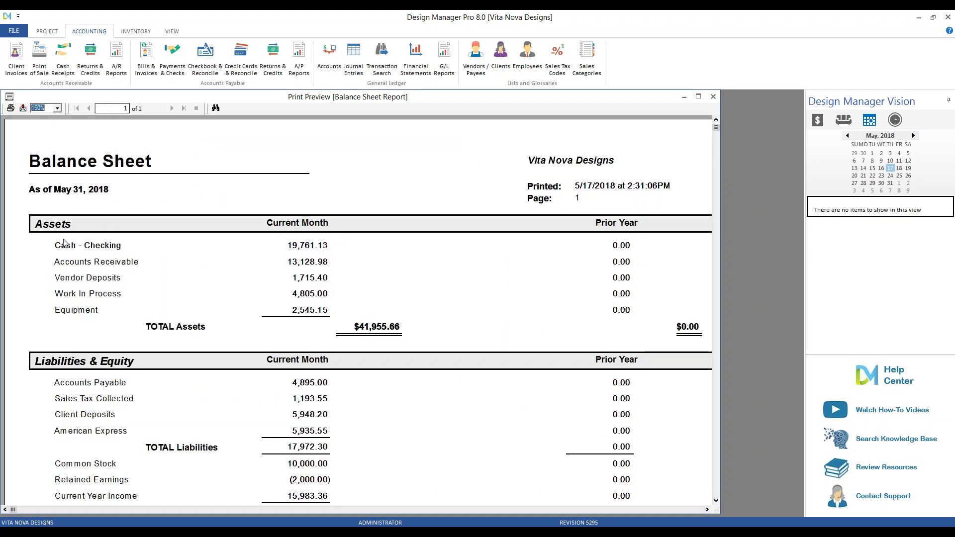
left_click(80, 280)
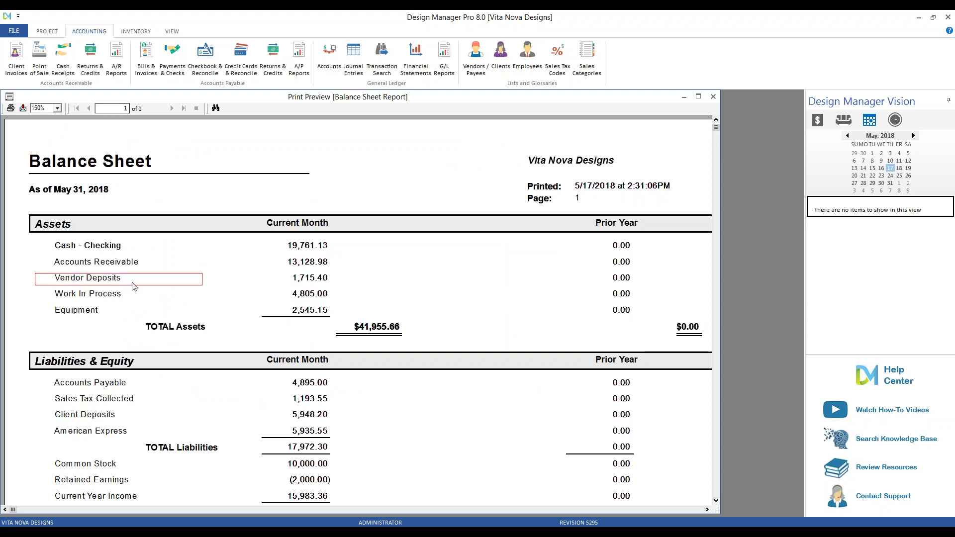
left_click(302, 280)
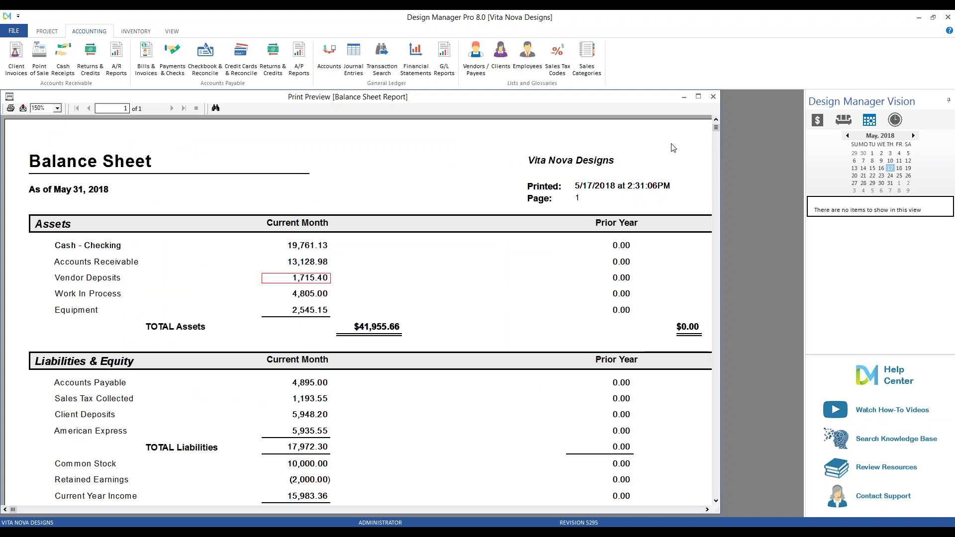
left_click(714, 97)
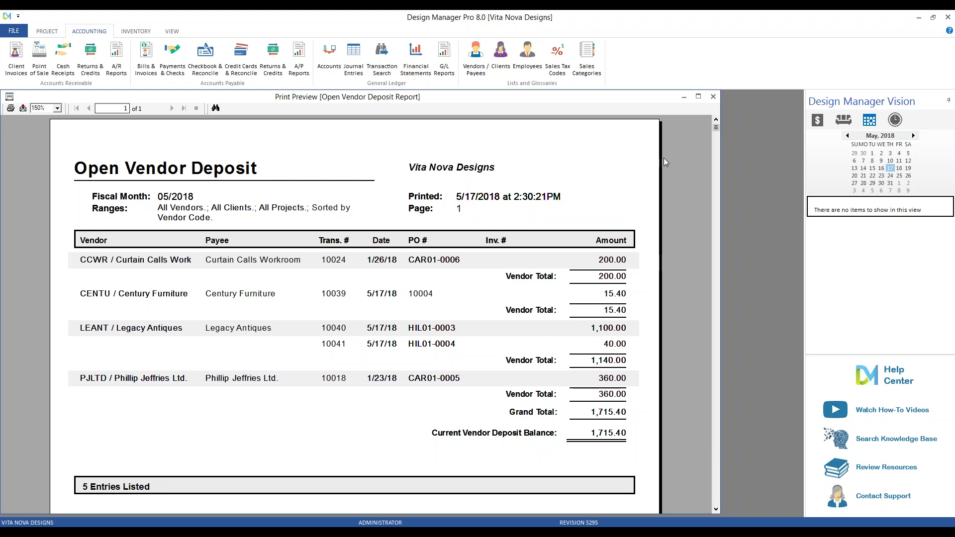
Step: Minimize the Open Vendor Deposit report and add a vendor invoice for the Legacy Antiques French dining table purchase order
left_click(605, 331)
left_click(685, 98)
left_click(147, 56)
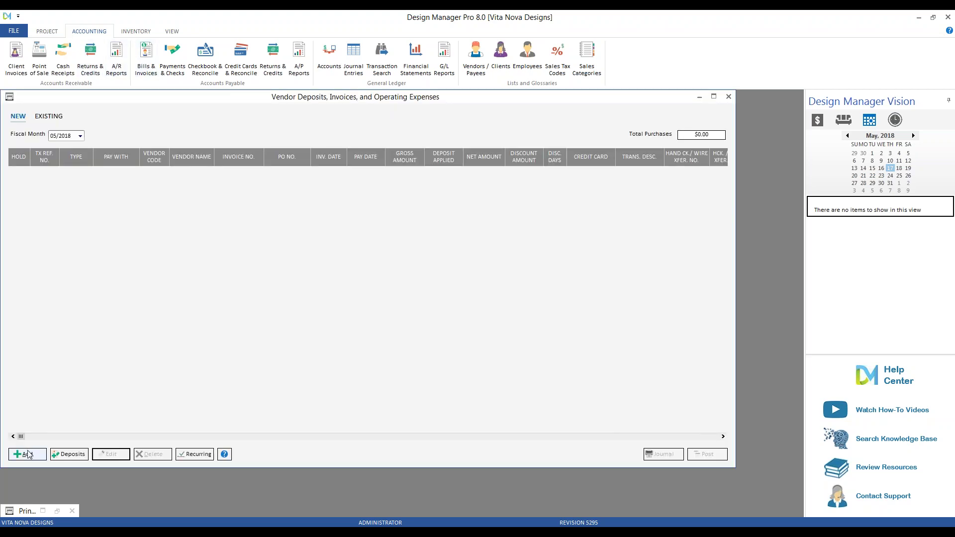
left_click(27, 453)
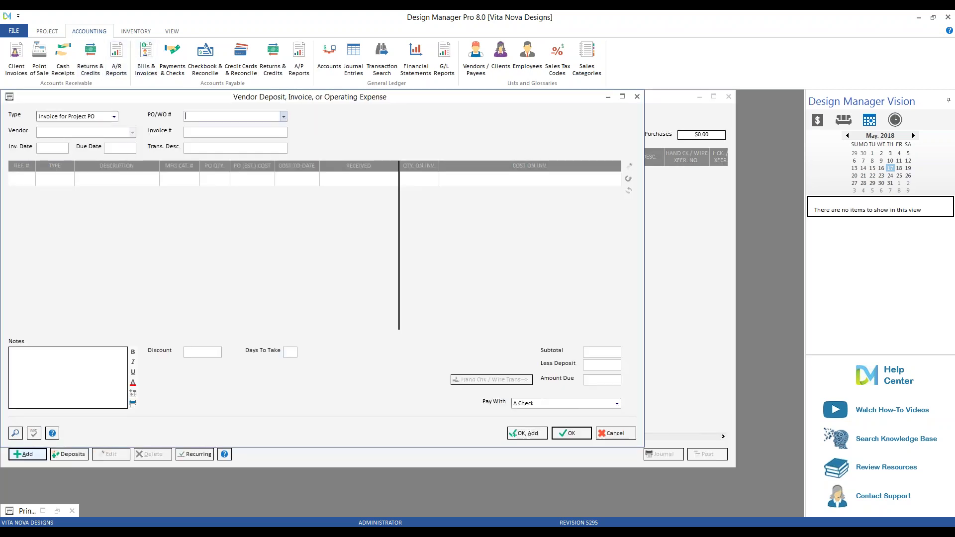
key("Down")
key("Down")
key("Down")
key("Down")
key("Return")
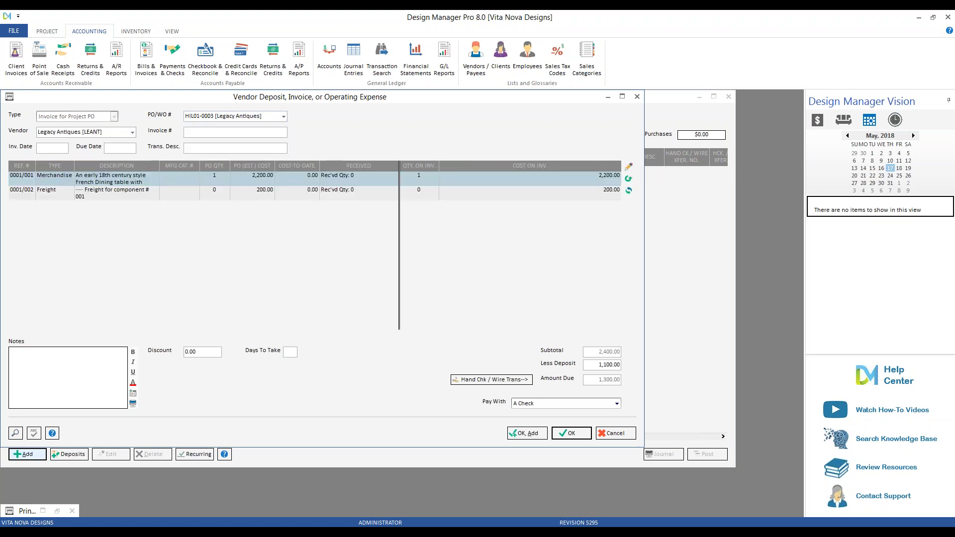
Step: Enter invoice number 465796 dated 5/17/2018, save the invoice, and post it into fiscal month 05/2018
type("465796")
key("Tab")
key("F4")
key("Return")
left_click(580, 435)
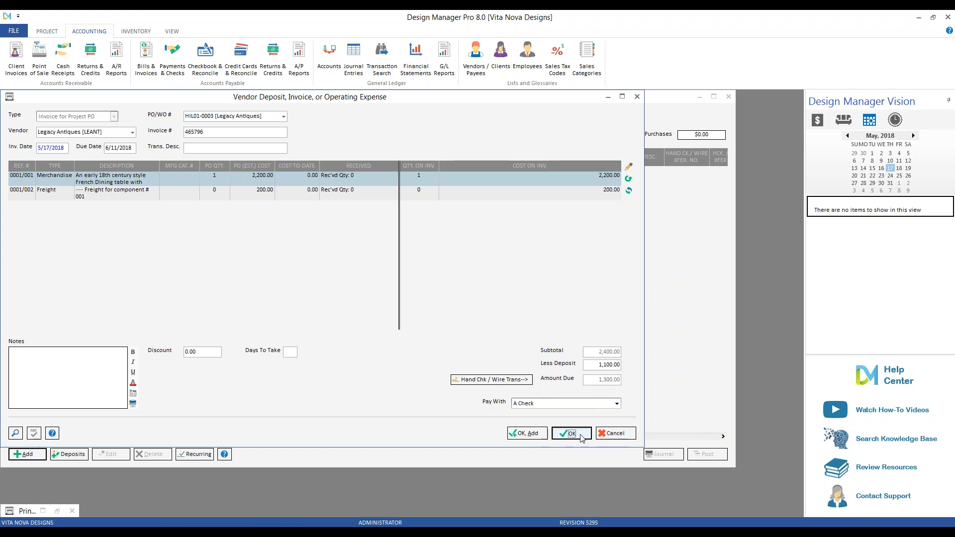
left_click(715, 455)
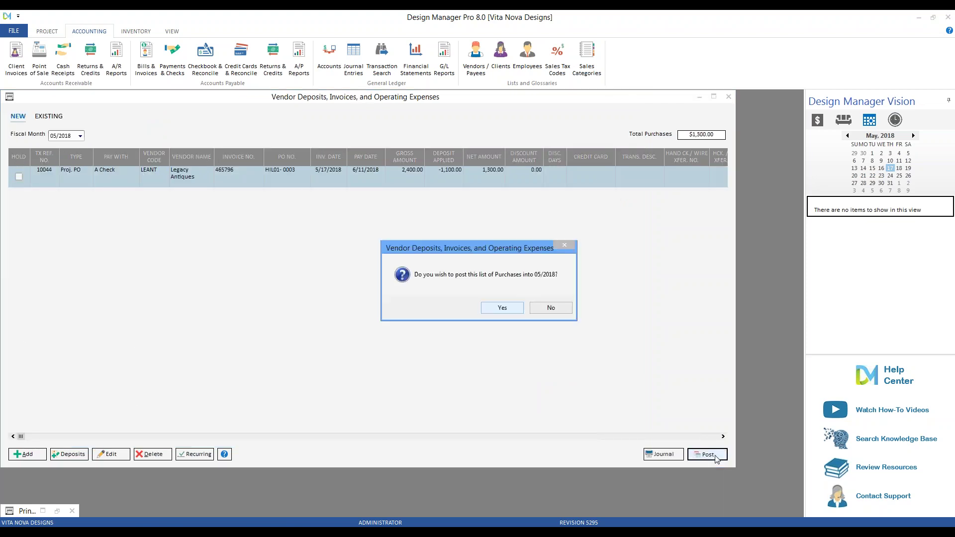
left_click(502, 308)
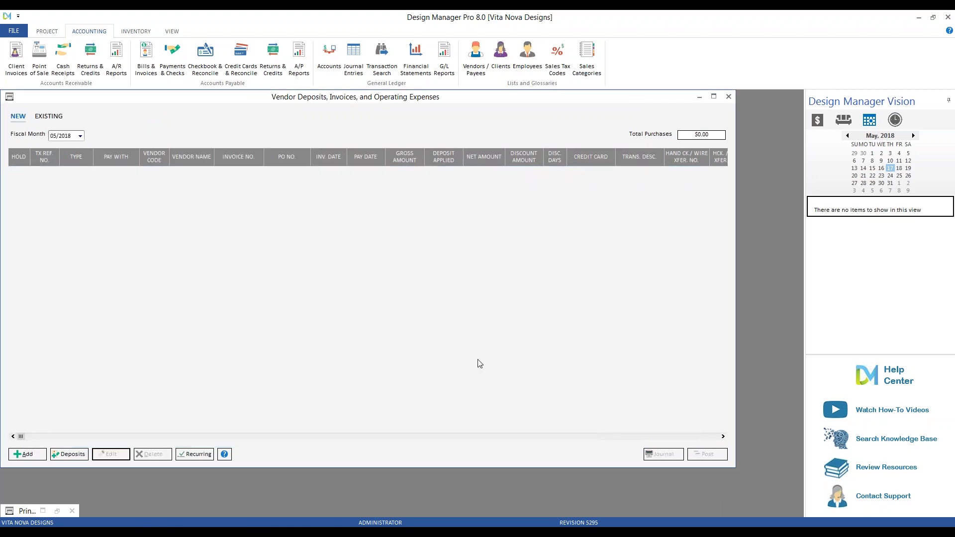
Step: Review the earlier Open Vendor Deposit report, minimize it, and preview an updated one for fiscal month 05/2018 with blank ranges
left_click(57, 511)
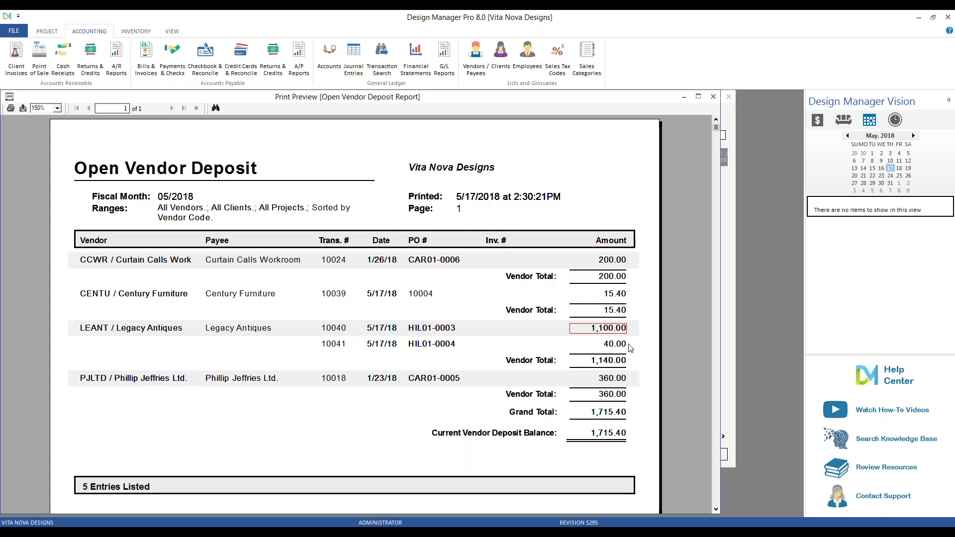
left_click(684, 97)
left_click(298, 57)
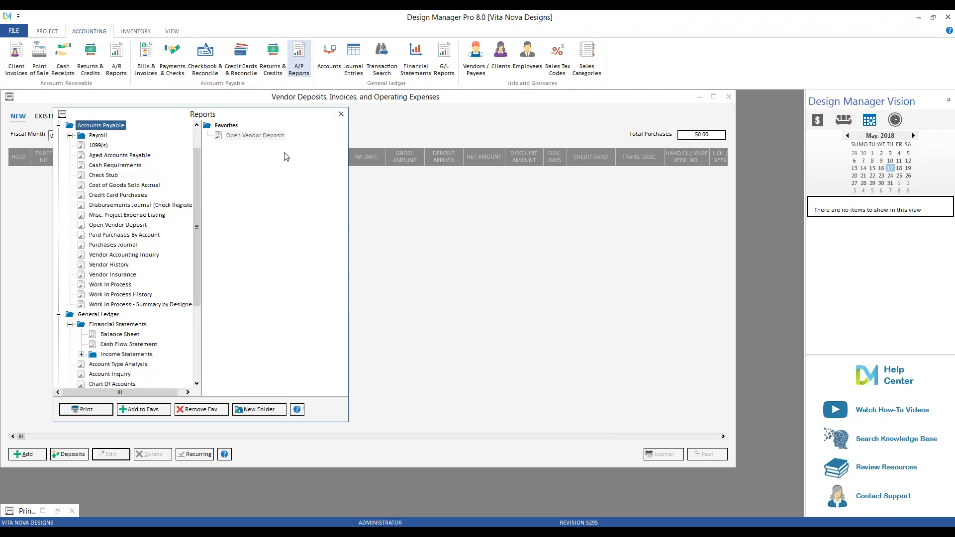
left_click(251, 136)
double_click(251, 136)
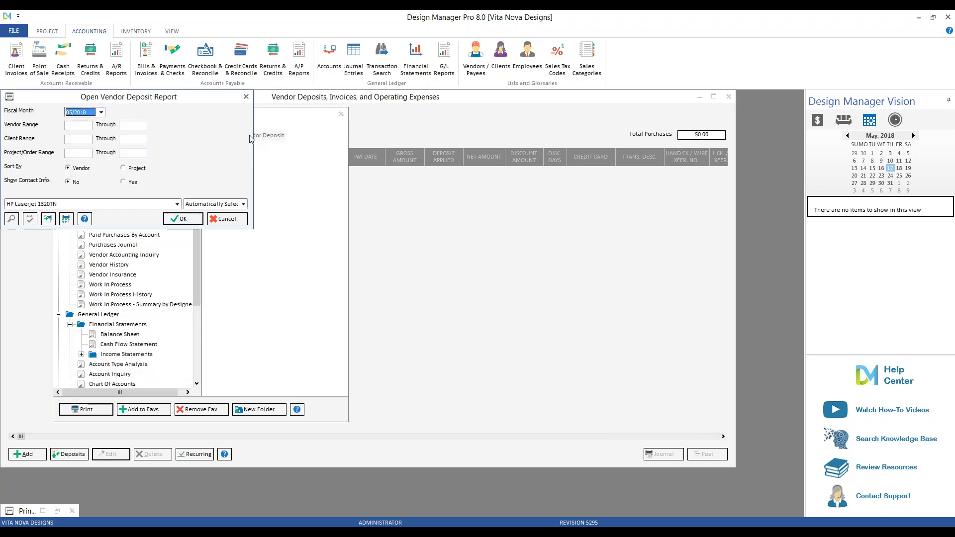
left_click(183, 219)
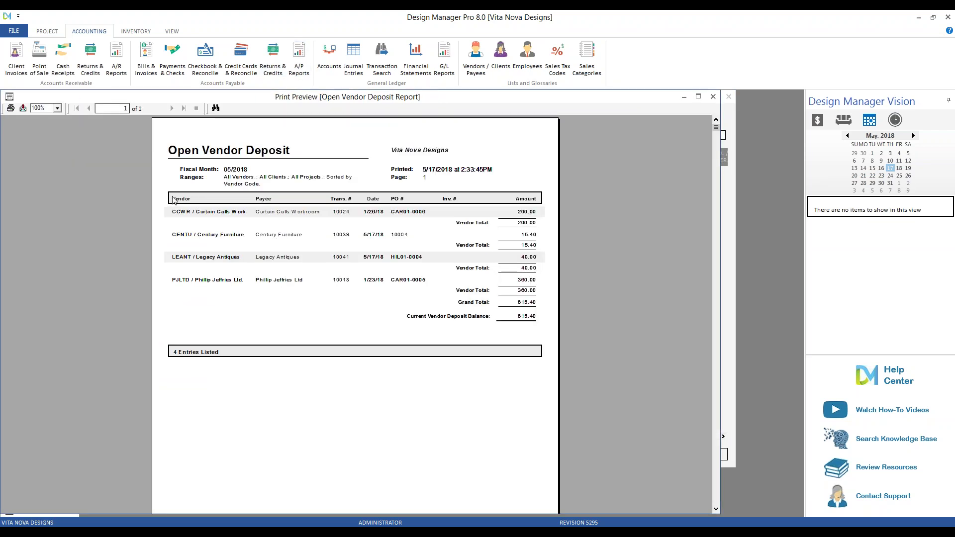
Step: Enlarge the updated Open Vendor Deposit report to 150% and check the balance after the deposit was applied
left_click(58, 109)
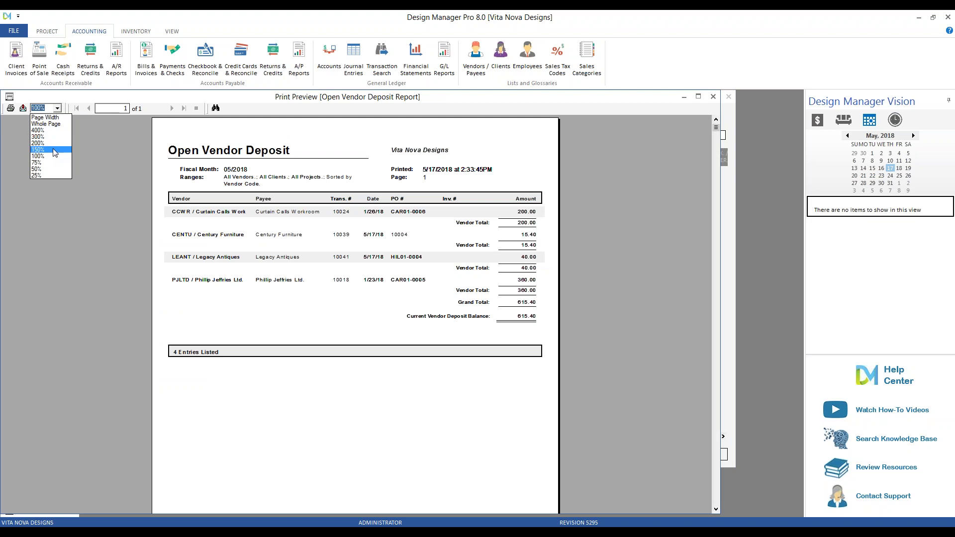
left_click(50, 149)
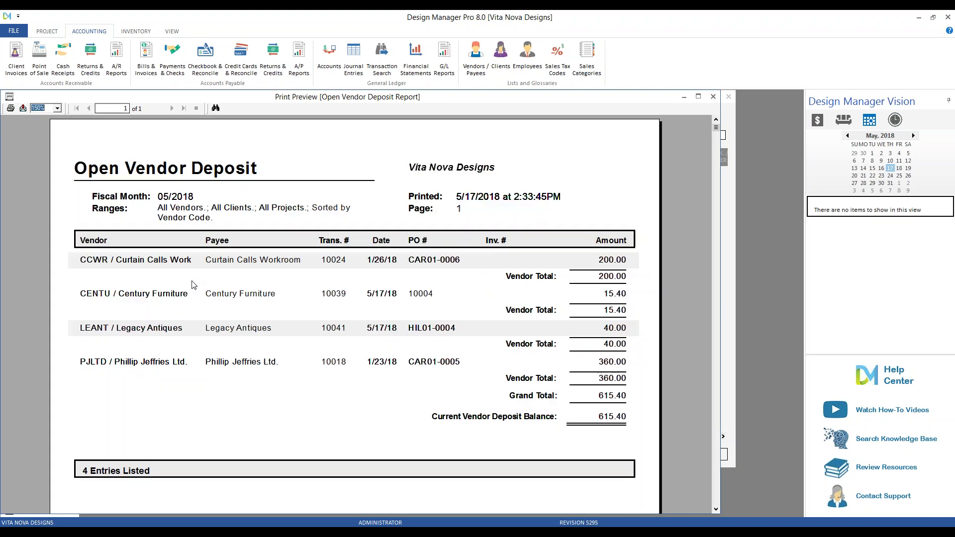
left_click(620, 420)
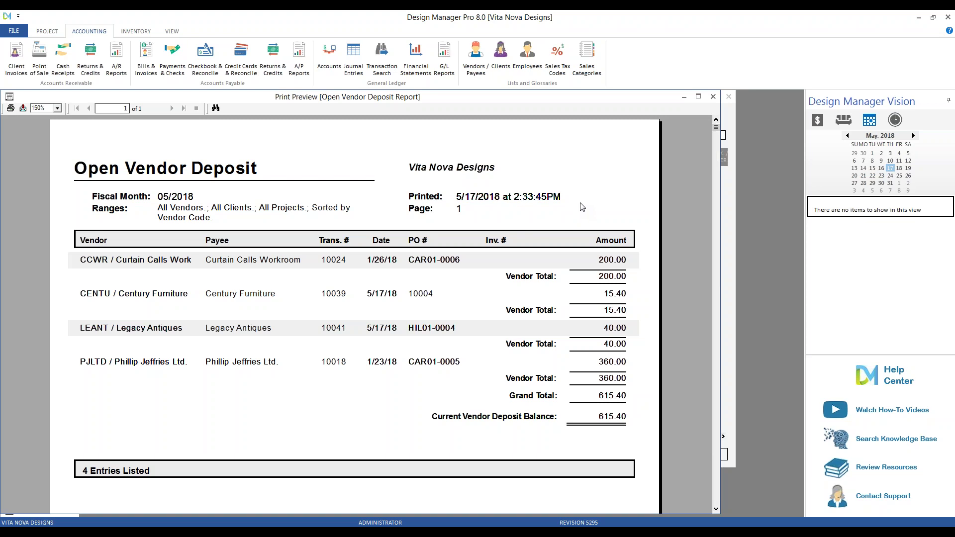
Step: Close the updated report, the vendor invoices window, the report list, and the minimized earlier report preview
left_click(713, 96)
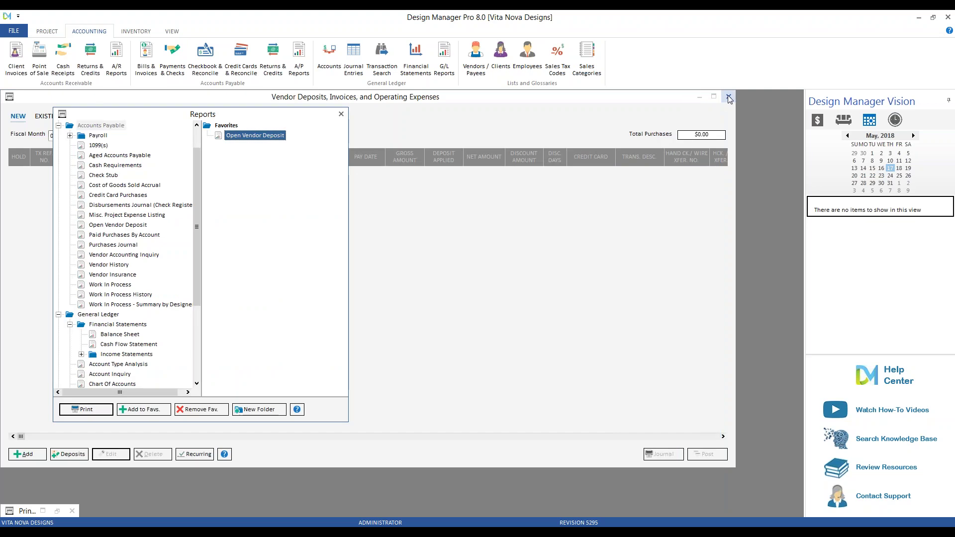
left_click(728, 97)
left_click(342, 114)
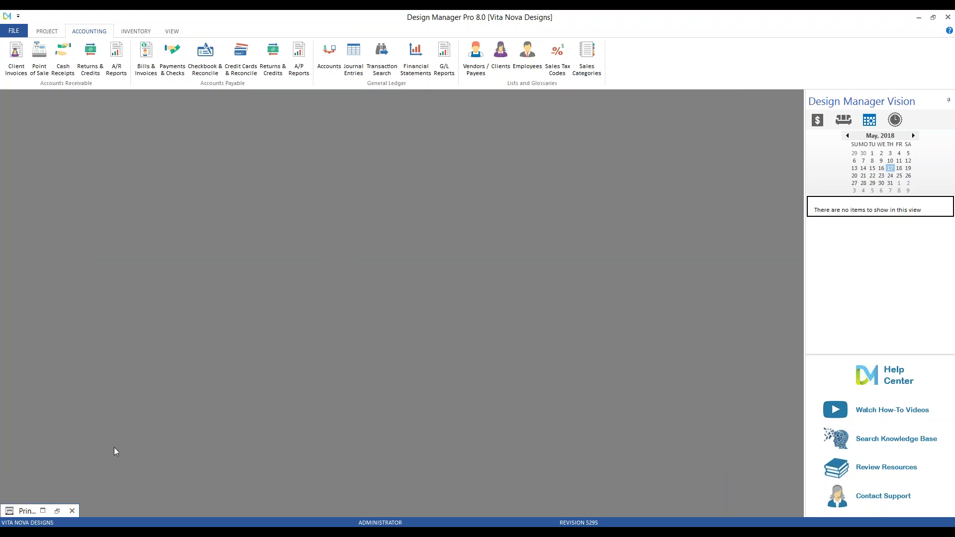
left_click(72, 511)
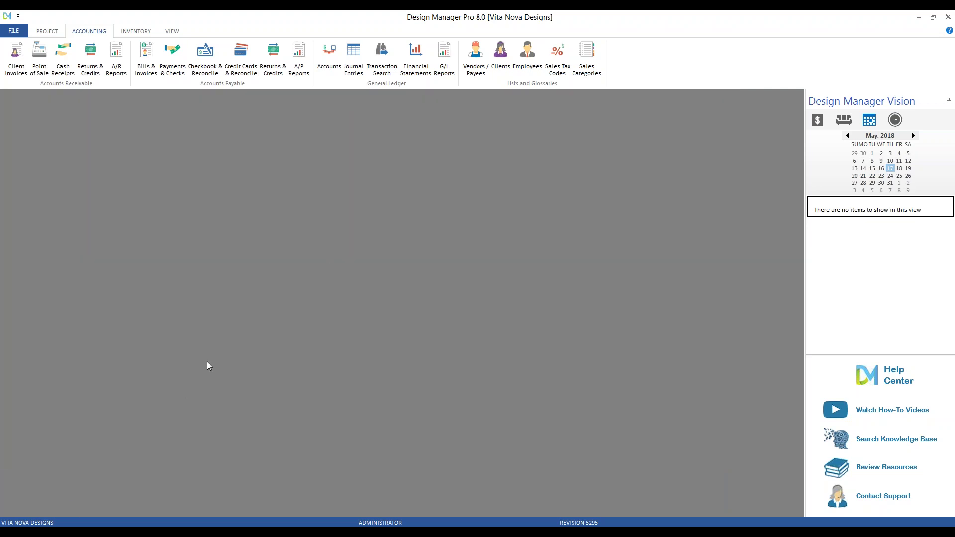